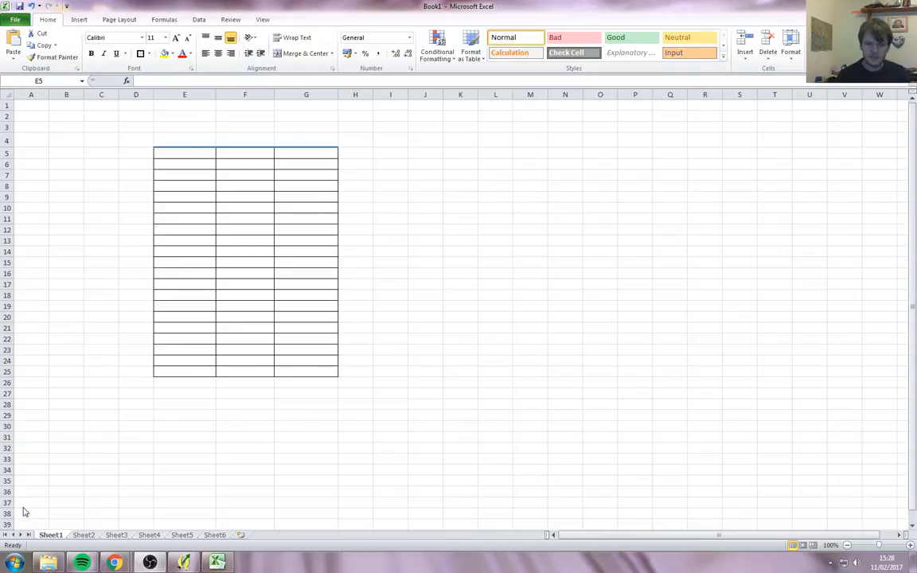
Step: Enter 'geom' in cell D5, then clear it again
{"action": "left_click", "coordinate": [260, 10]}
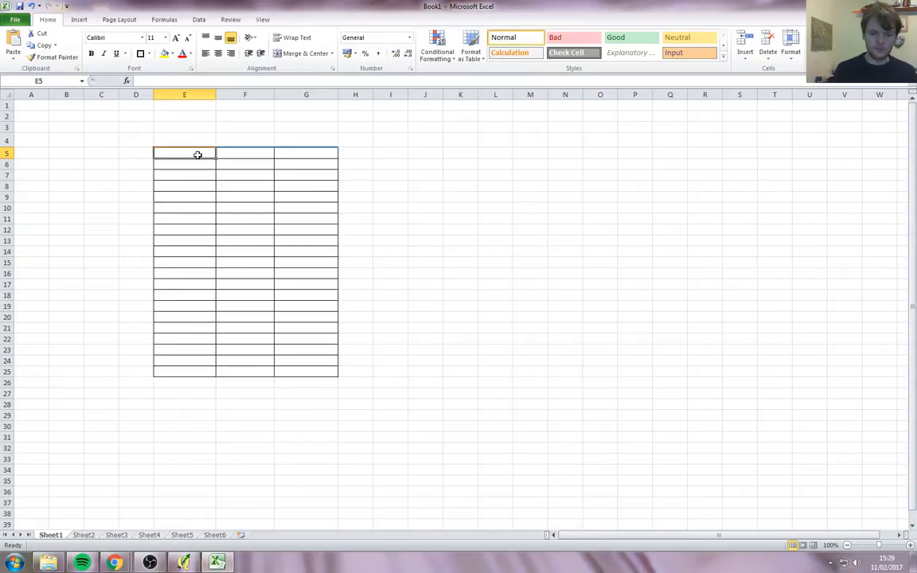
{"action": "key", "text": "Left"}
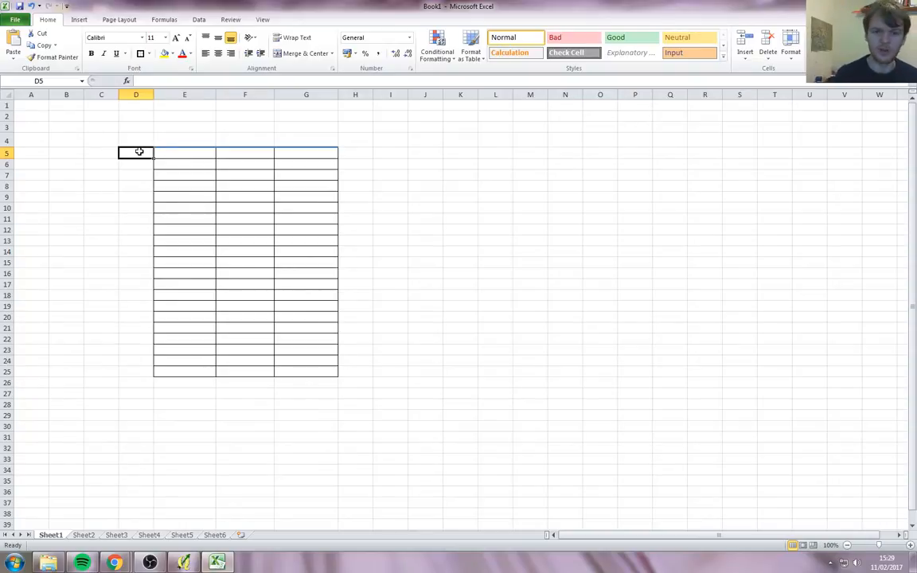
{"action": "type", "text": "geom"}
{"action": "key", "text": "Return"}
{"action": "left_click", "coordinate": [139, 151]}
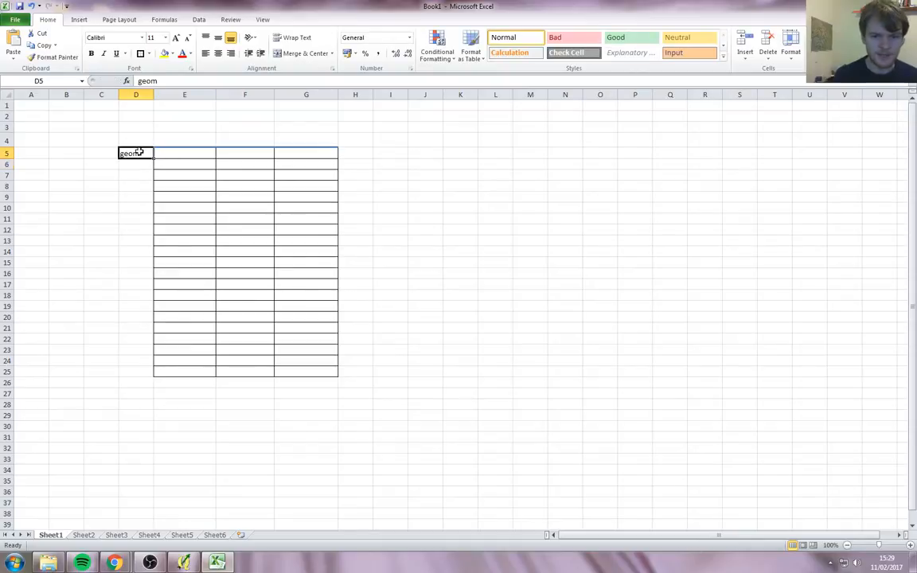
{"action": "left_click", "coordinate": [141, 164]}
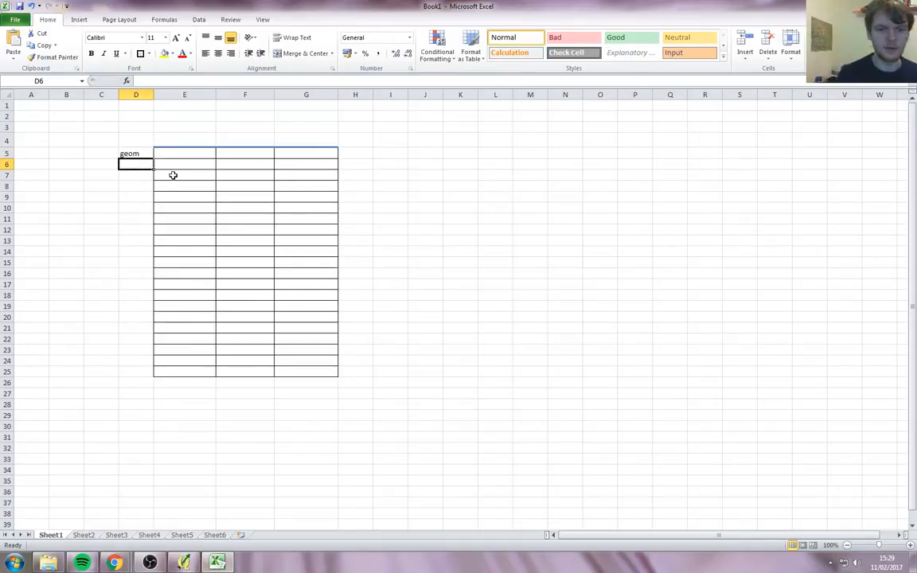
{"action": "key", "text": "Up"}
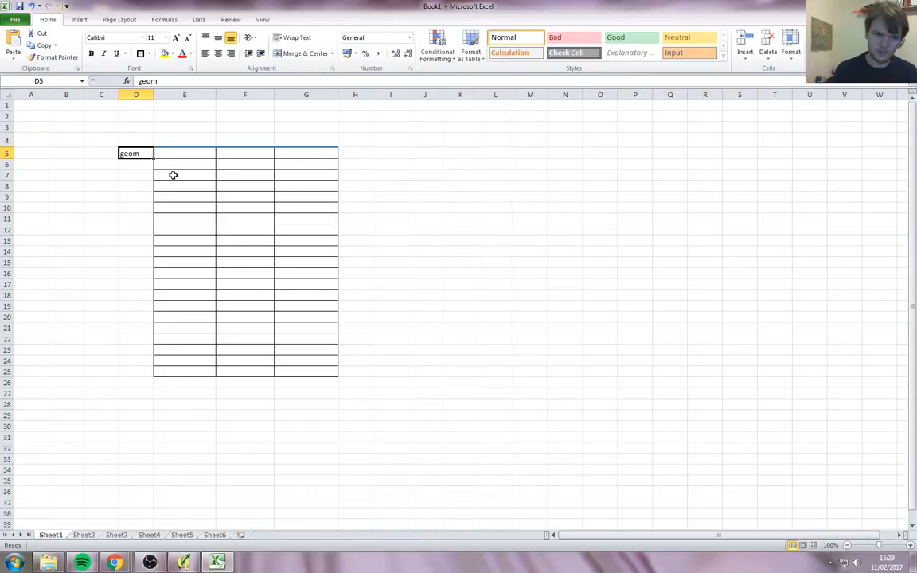
{"action": "key", "text": "Delete"}
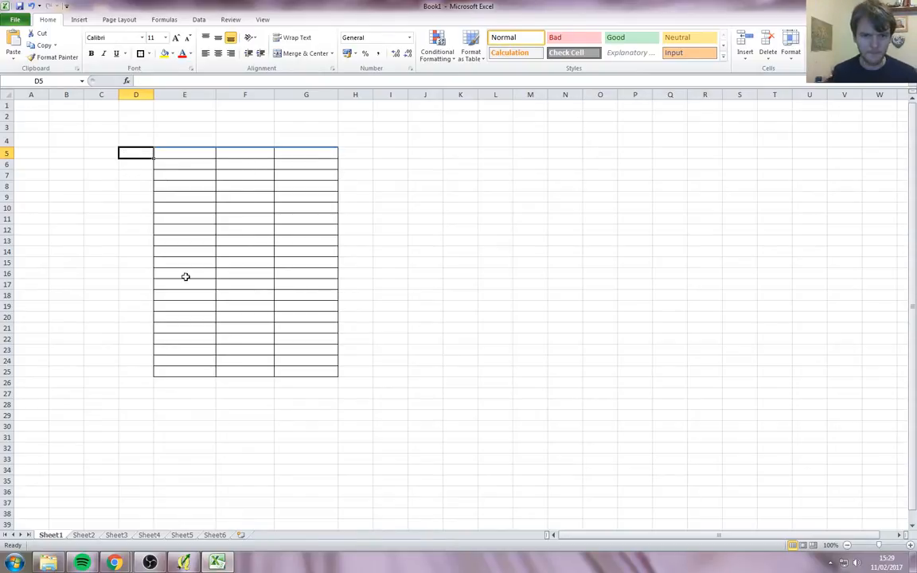
Step: Select the bordered table E5:G25 and rows 5–7 to inspect the layout
{"action": "left_click", "coordinate": [177, 154]}
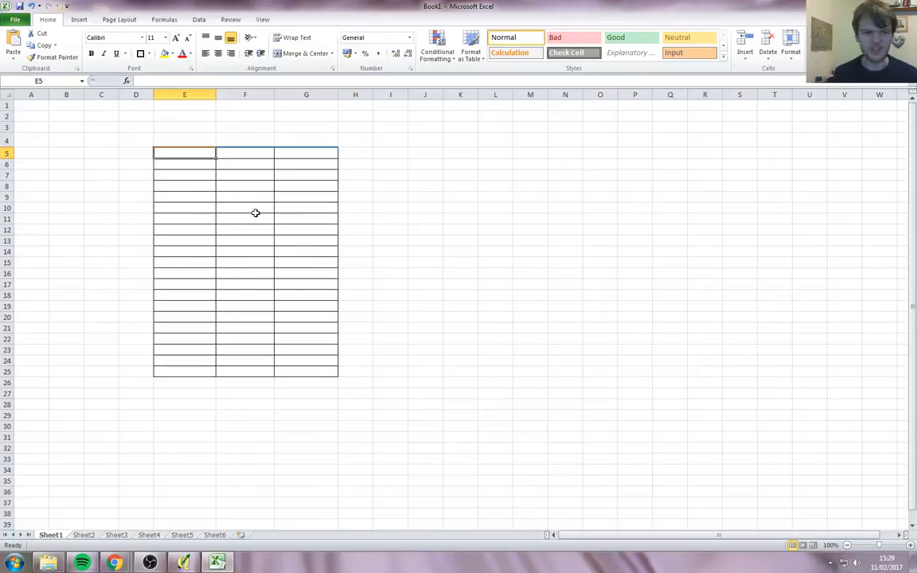
{"action": "left_click_drag", "start_coordinate": [177, 154], "coordinate": [335, 150]}
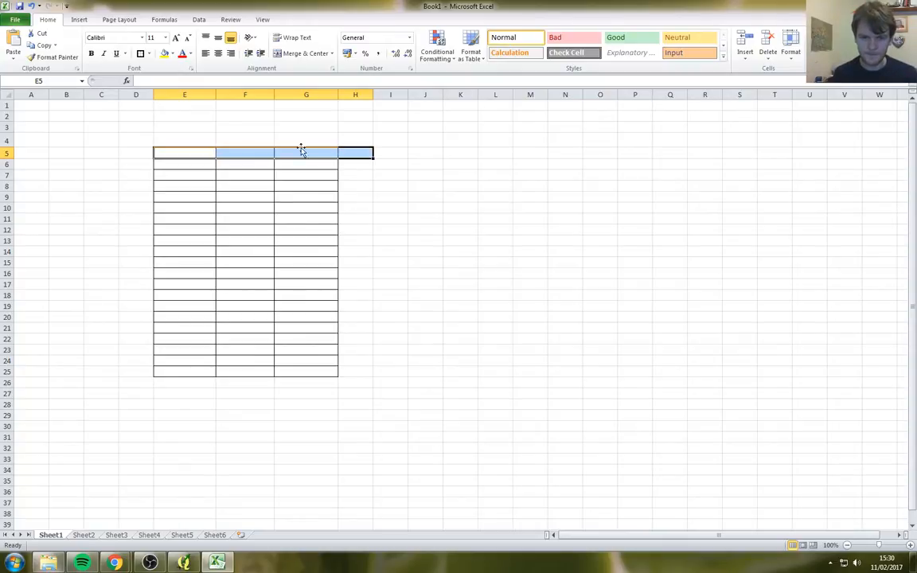
{"action": "left_click", "coordinate": [5, 153]}
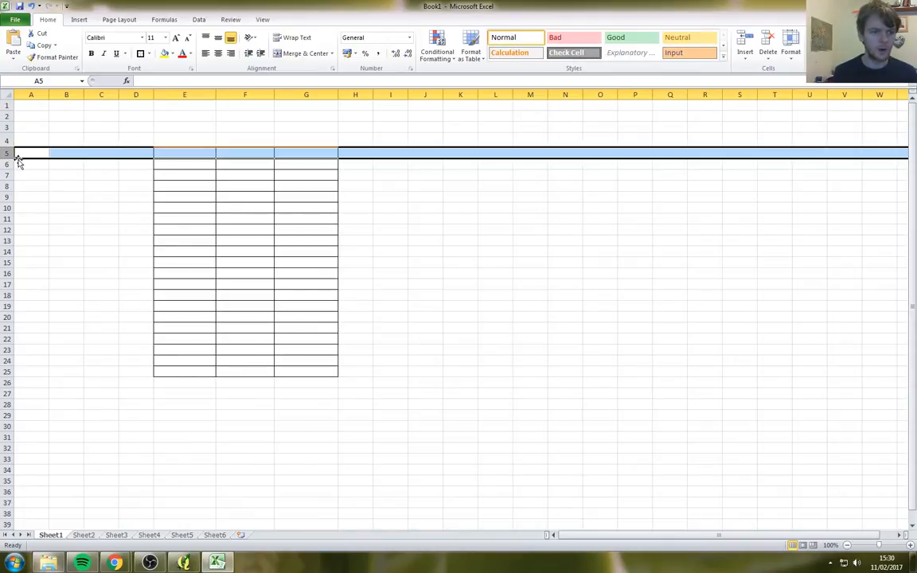
{"action": "left_click", "coordinate": [6, 164]}
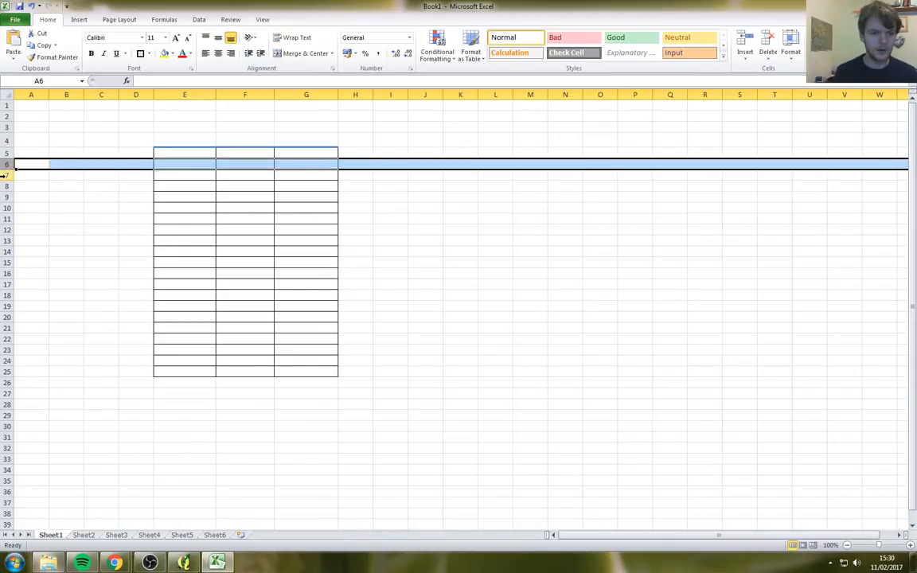
{"action": "left_click", "coordinate": [7, 175]}
{"action": "left_click", "coordinate": [6, 153]}
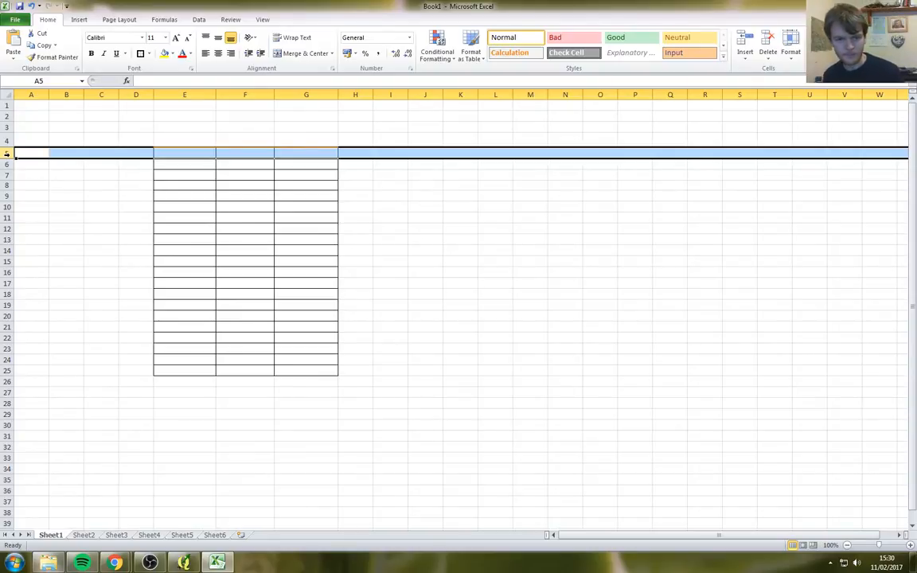
Step: Type the heading Phase1Class in cell E5
{"action": "left_click", "coordinate": [176, 153]}
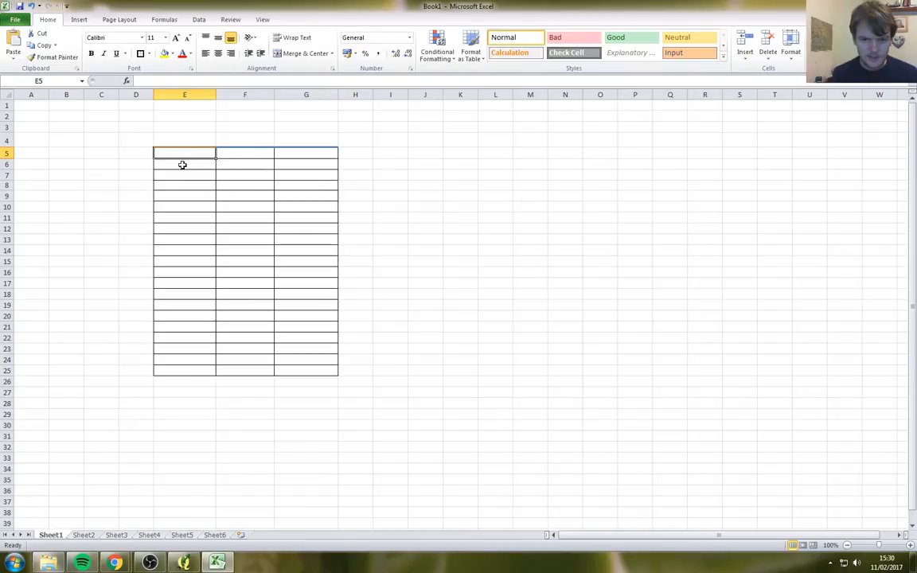
{"action": "mouse_move", "coordinate": [180, 174]}
{"action": "left_mouse_down"}
{"action": "mouse_move", "coordinate": [197, 301]}
{"action": "mouse_move", "coordinate": [180, 313]}
{"action": "mouse_move", "coordinate": [183, 172]}
{"action": "left_mouse_up"}
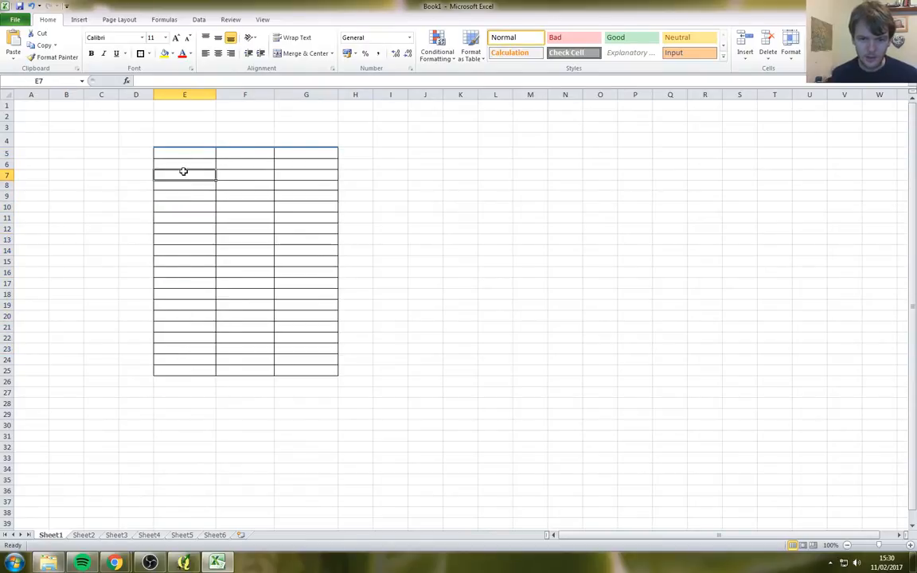
{"action": "left_click", "coordinate": [184, 164]}
{"action": "left_click", "coordinate": [182, 155]}
{"action": "left_click", "coordinate": [189, 165]}
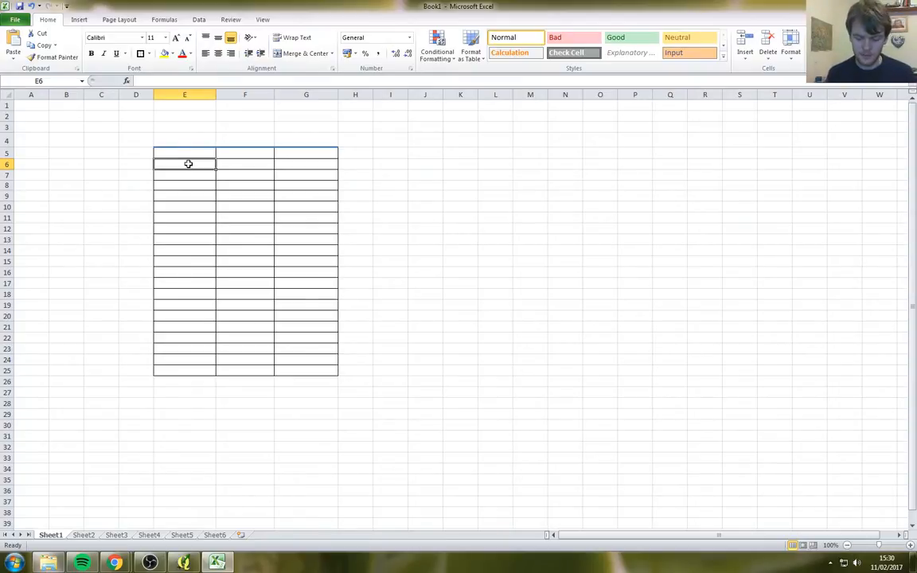
{"action": "key", "text": "Up"}
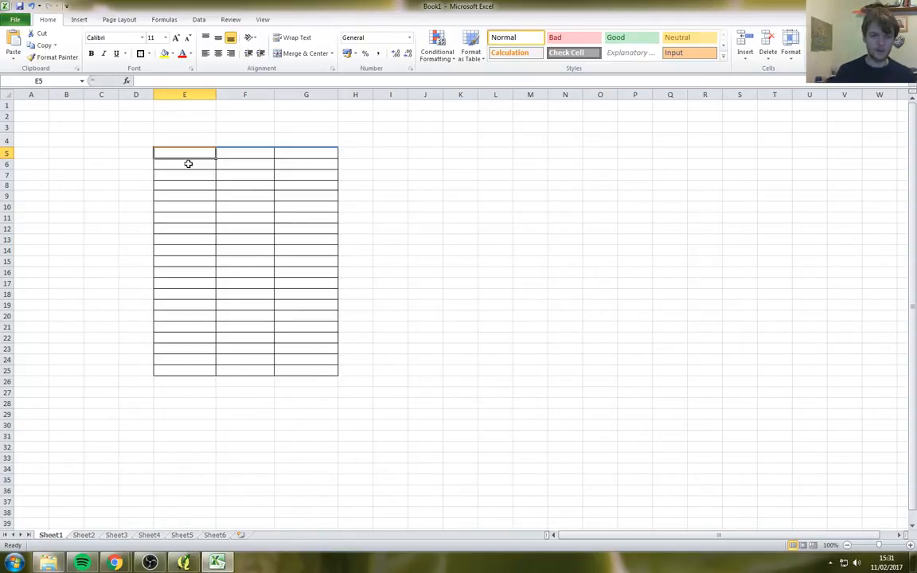
{"action": "type", "text": "Pha"}
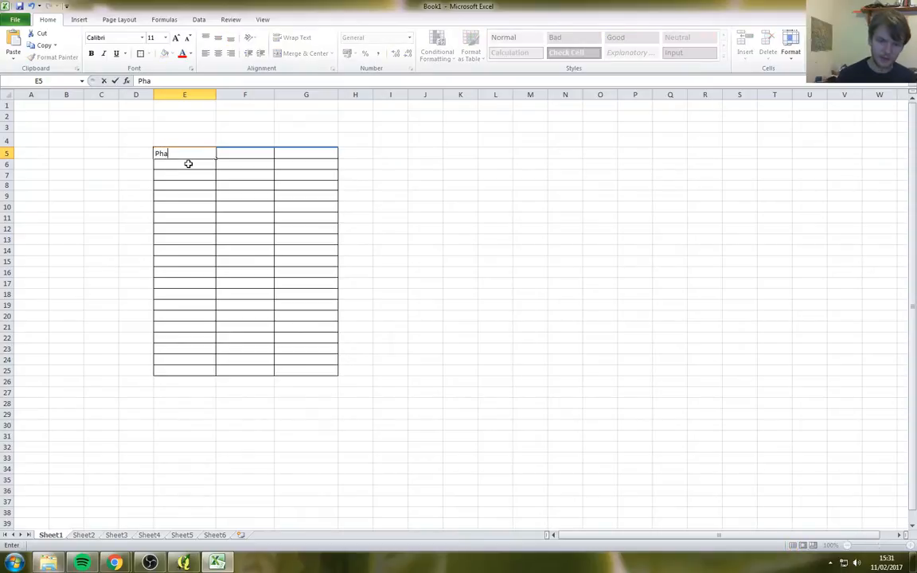
{"action": "type", "text": "se1Class"}
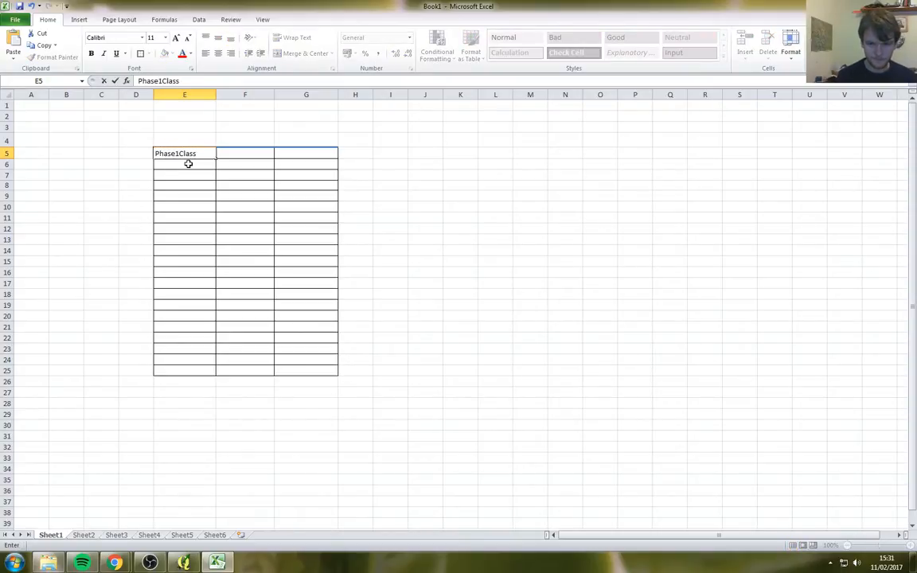
{"action": "key", "text": "Return"}
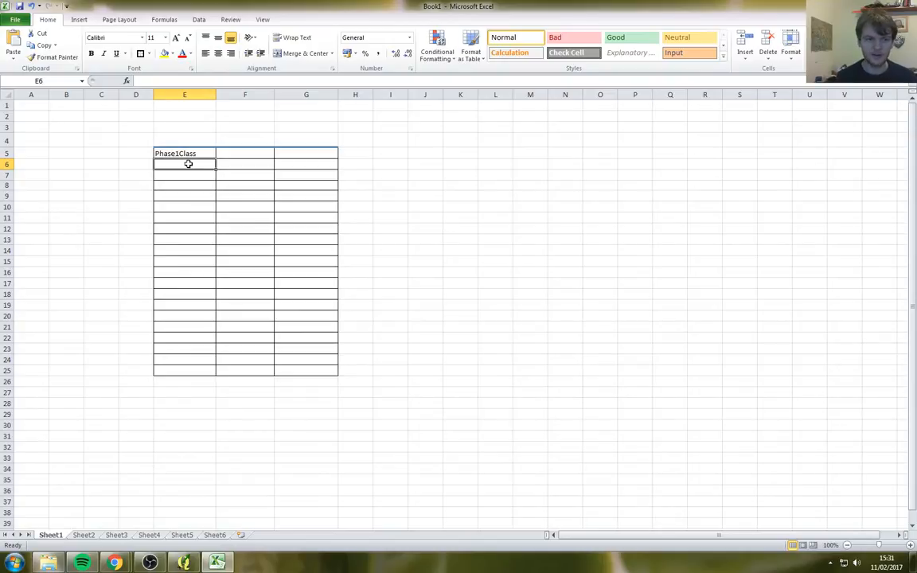
Step: Enter A1.1.1 in cell E6 beneath the heading, then select F5
{"action": "left_click", "coordinate": [6, 163]}
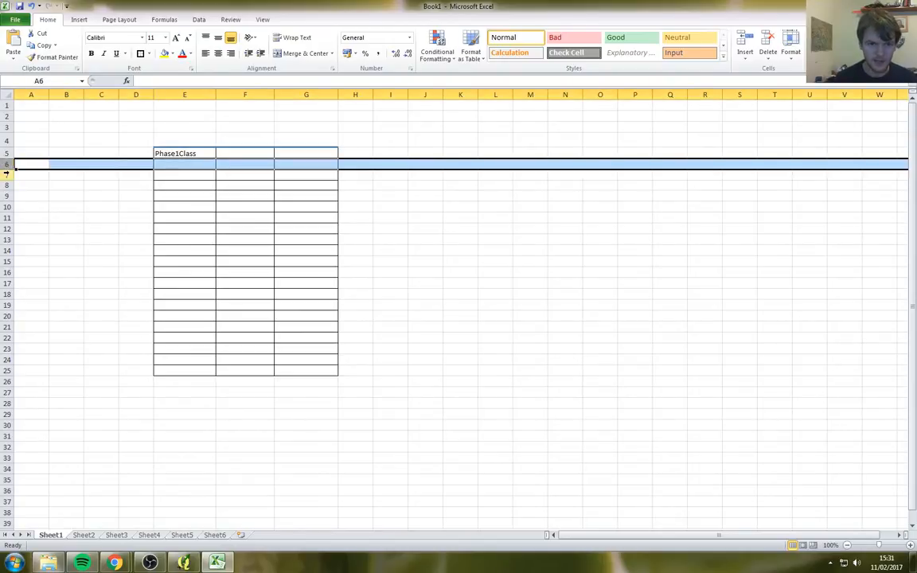
{"action": "left_click", "coordinate": [6, 174]}
{"action": "left_click", "coordinate": [6, 186]}
{"action": "left_click", "coordinate": [6, 163]}
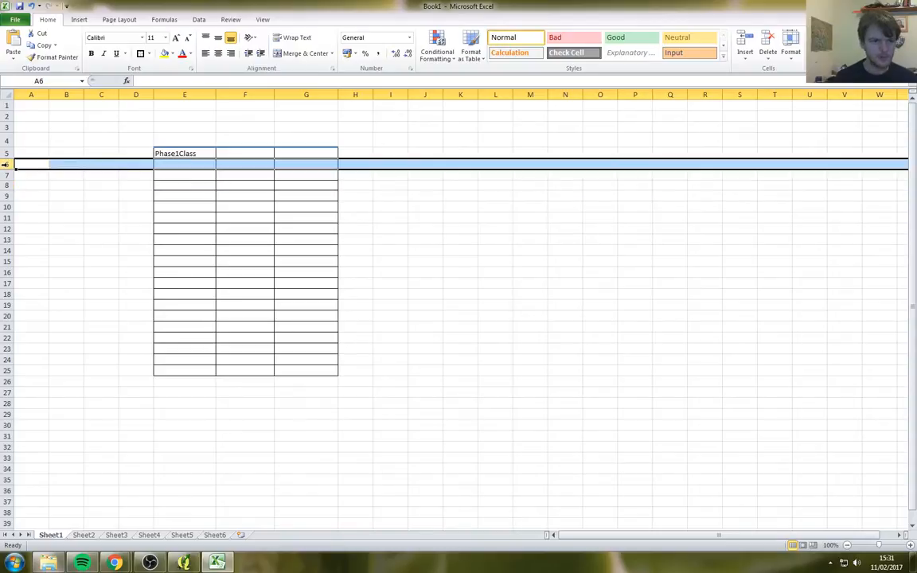
{"action": "left_click", "coordinate": [173, 165]}
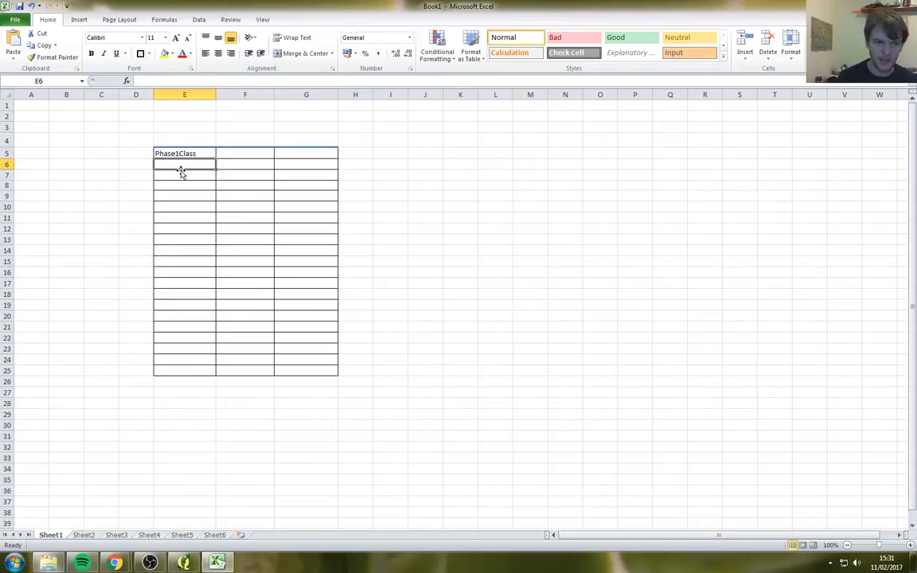
{"action": "type", "text": "A1.1.1"}
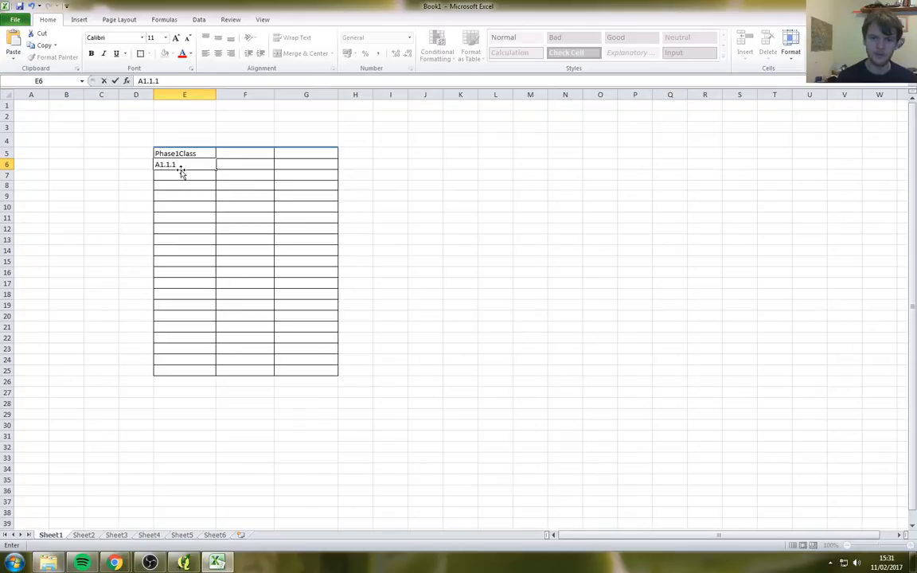
{"action": "key", "text": "Return"}
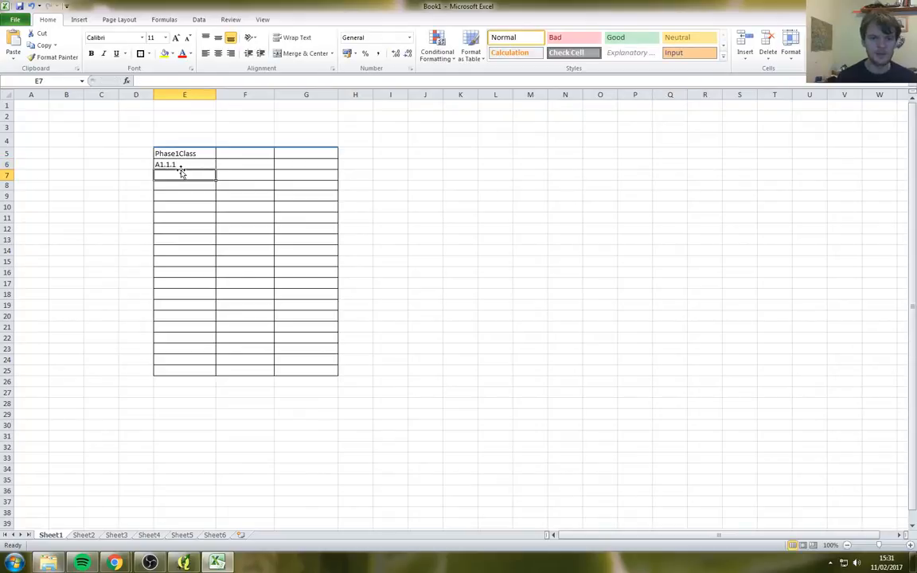
{"action": "key", "text": "Up"}
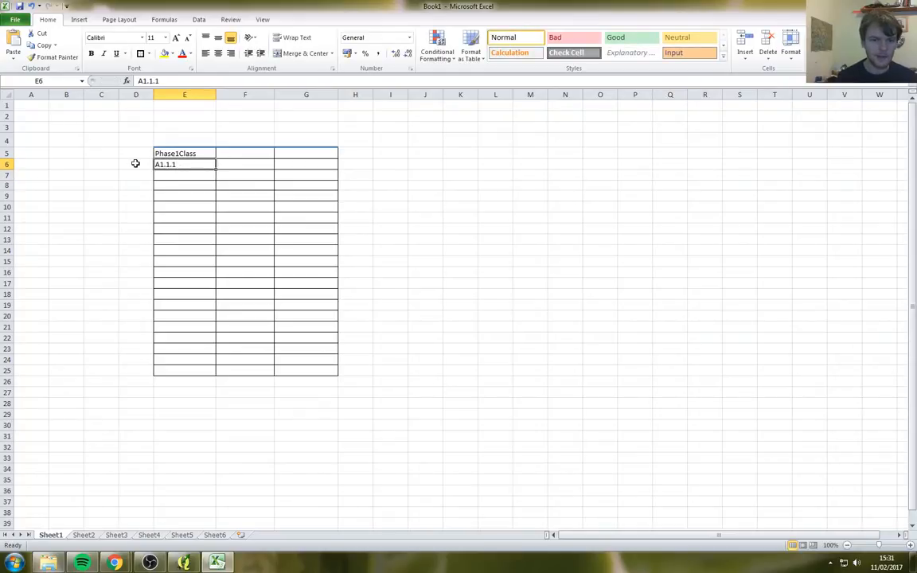
{"action": "left_click", "coordinate": [136, 163]}
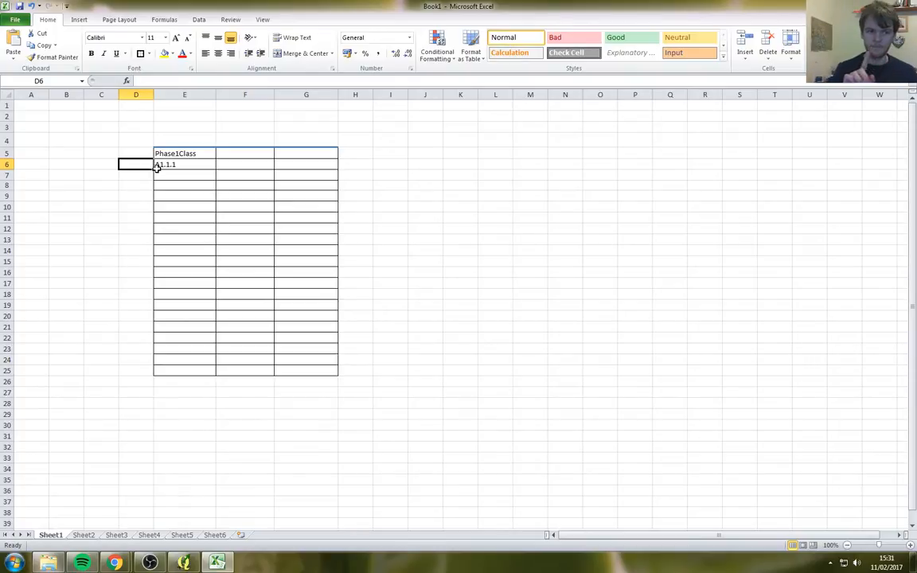
{"action": "left_click", "coordinate": [167, 164]}
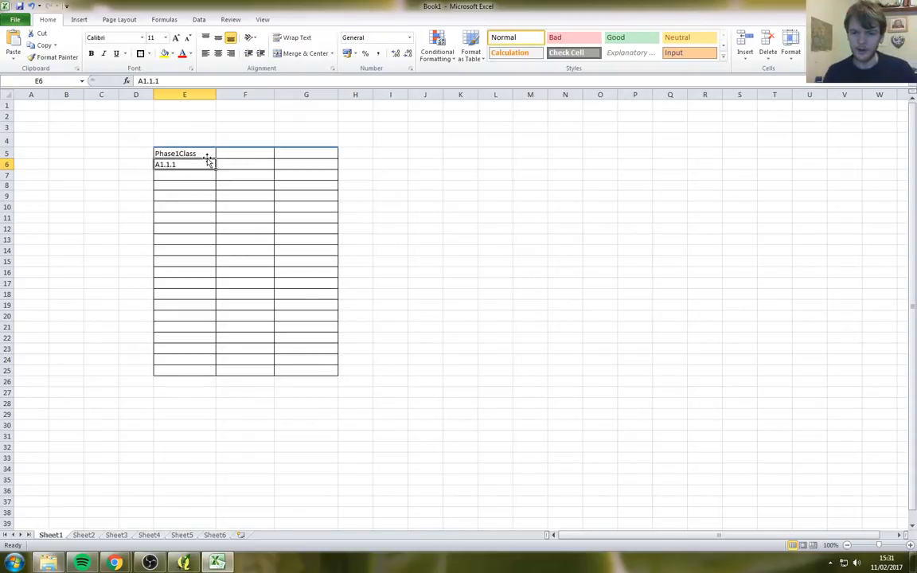
{"action": "left_click", "coordinate": [253, 152]}
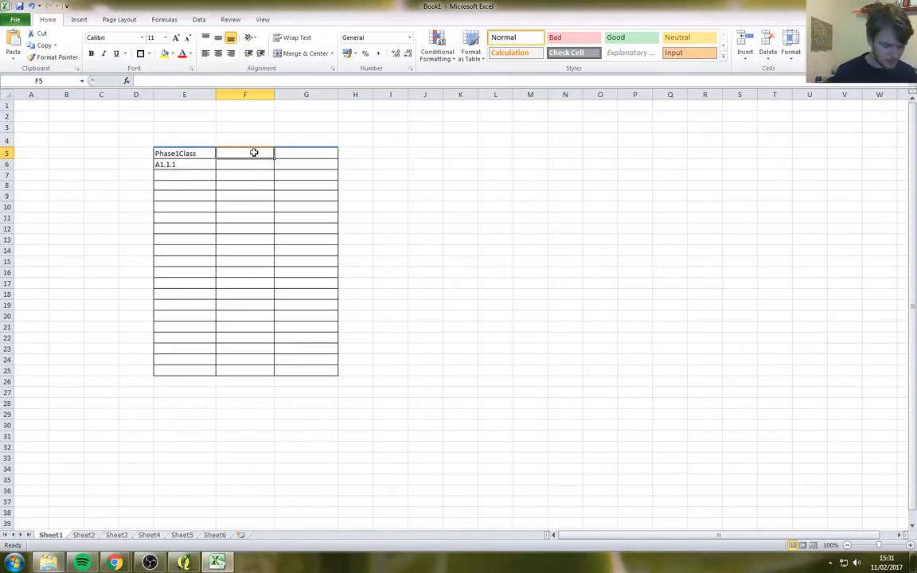
Step: Add the DomSpecies heading in F5 and enter 'Quercus rubur' in F6
{"action": "type", "text": "DomSpecies"}
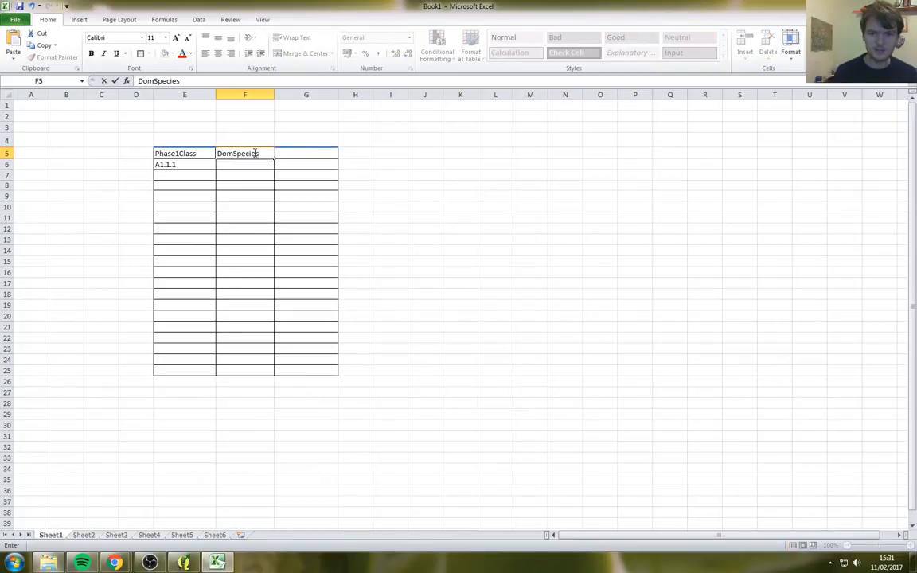
{"action": "key", "text": "Return"}
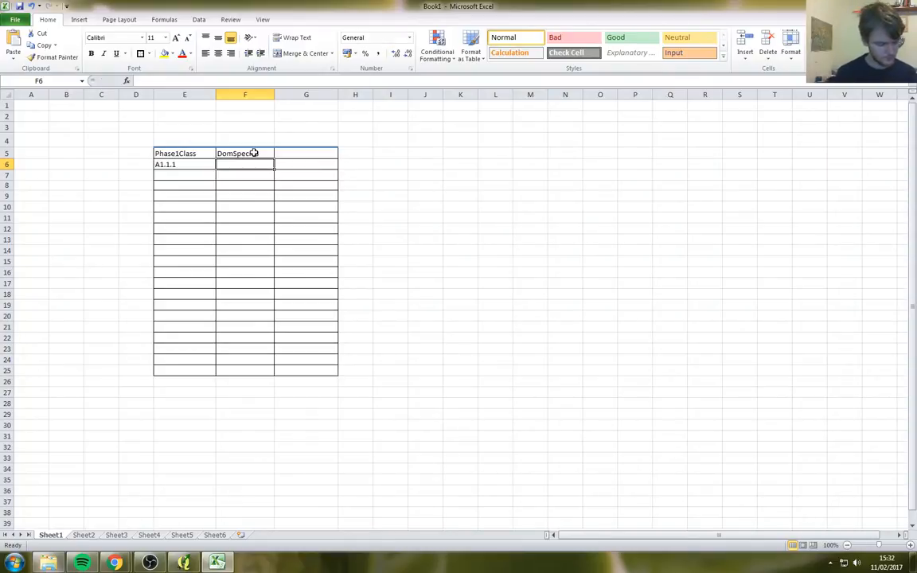
{"action": "type", "text": "Quercus Robur"}
{"action": "key", "text": "BackSpace"}
{"action": "key", "text": "BackSpace"}
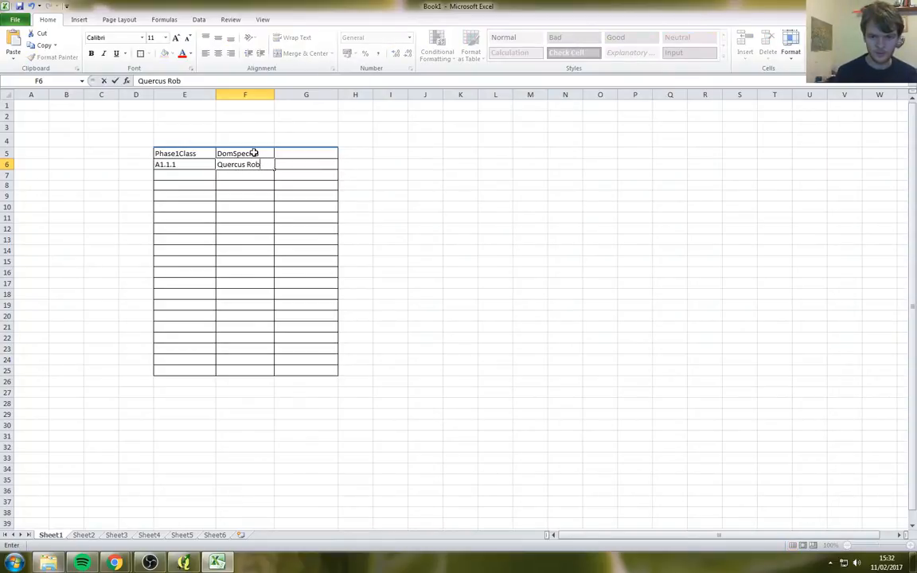
{"action": "key", "text": "BackSpace"}
{"action": "key", "text": "BackSpace"}
{"action": "key", "text": "BackSpace"}
{"action": "type", "text": "rubur"}
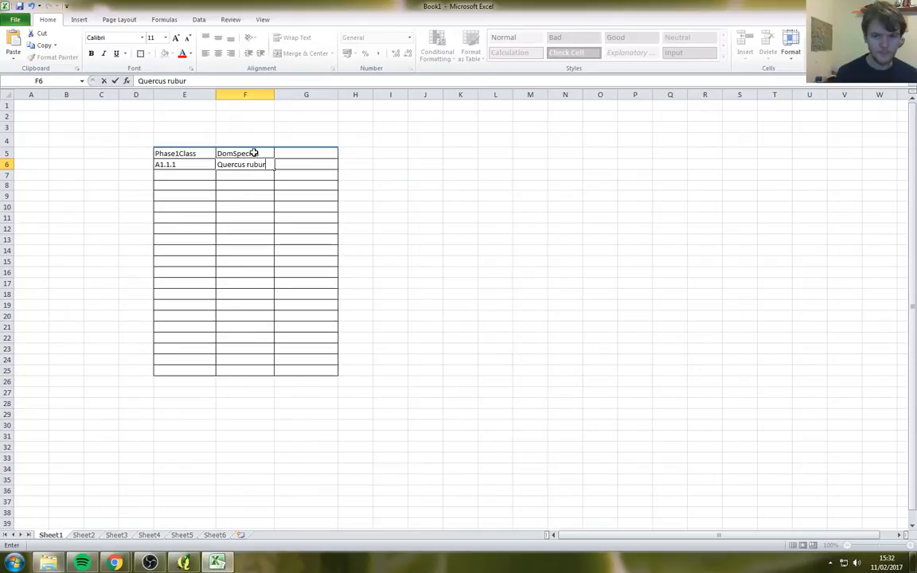
{"action": "key", "text": "Return"}
Step: Correct F6 to 'Quercus robur' in the formula bar
{"action": "key", "text": "Up"}
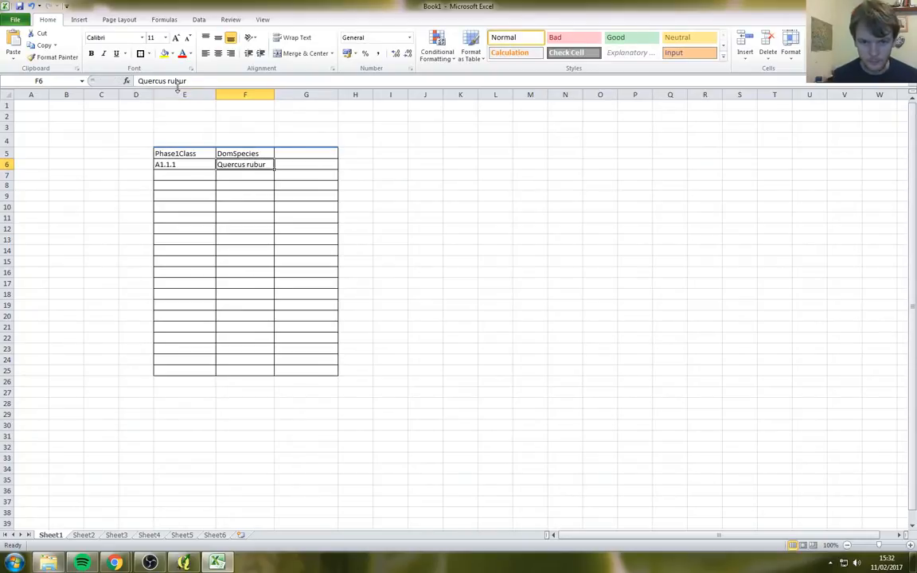
{"action": "left_click", "coordinate": [176, 81]}
{"action": "key", "text": "BackSpace"}
{"action": "type", "text": "o"}
{"action": "key", "text": "Return"}
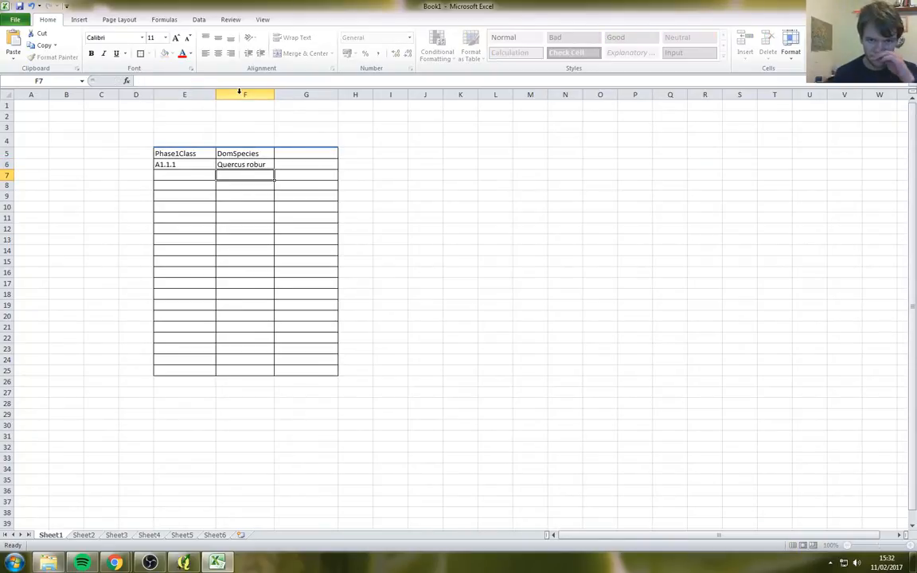
{"action": "left_click", "coordinate": [250, 163]}
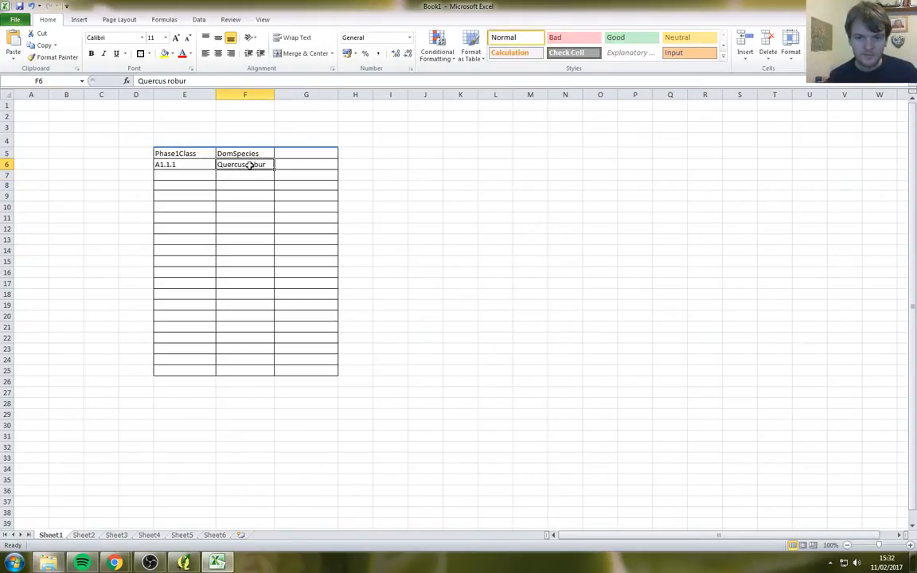
Step: Add the Surveyor heading in G5 with a placeholder 'Me!' in G6
{"action": "left_click", "coordinate": [293, 154]}
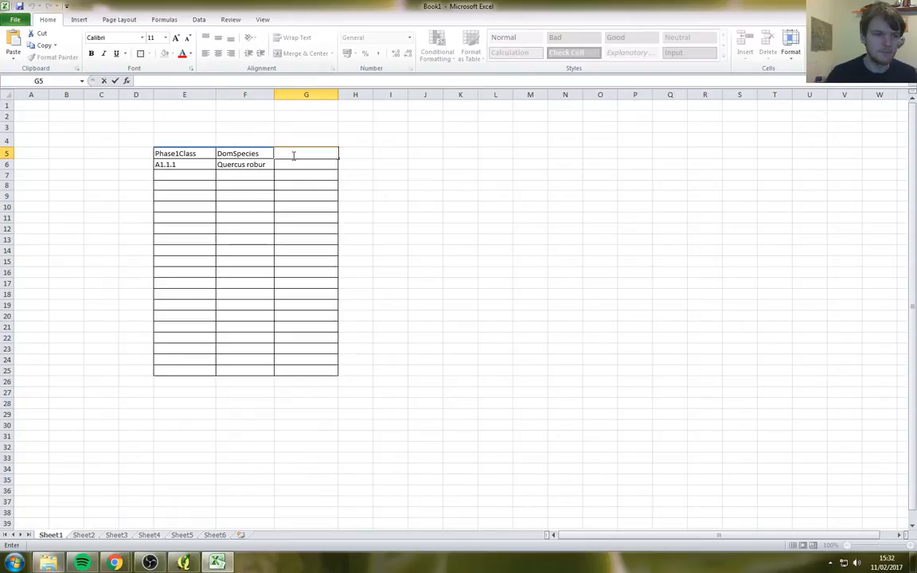
{"action": "type", "text": "Surveyor"}
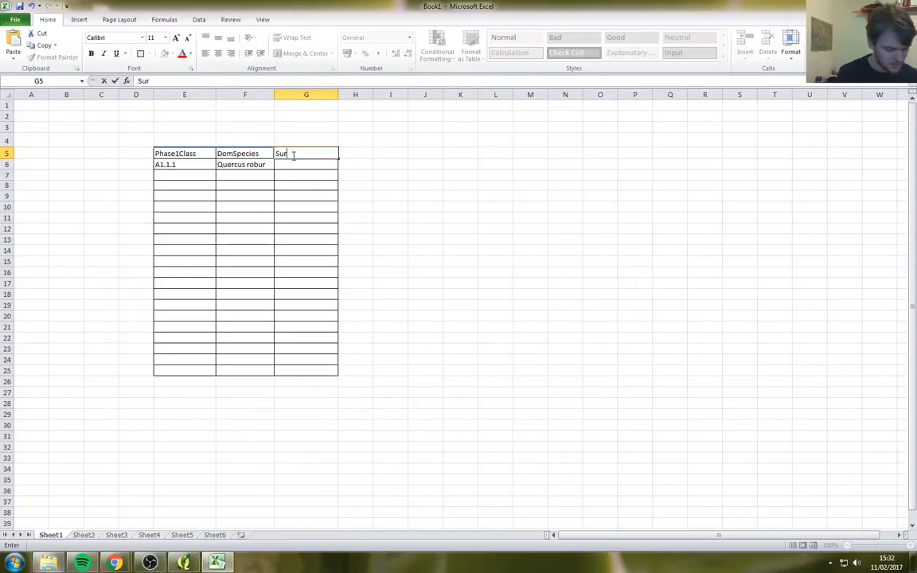
{"action": "key", "text": "Return"}
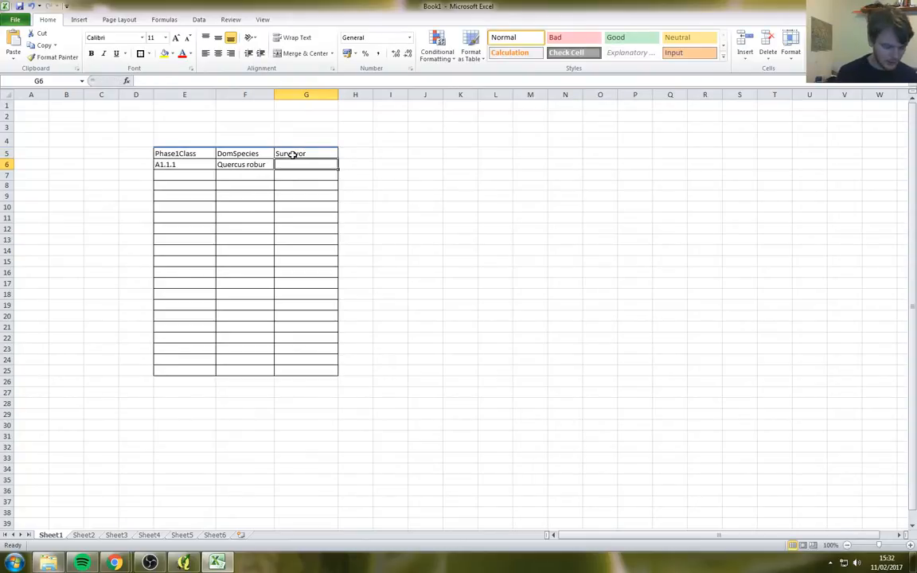
{"action": "type", "text": "Me!¬"}
{"action": "key", "text": "Return"}
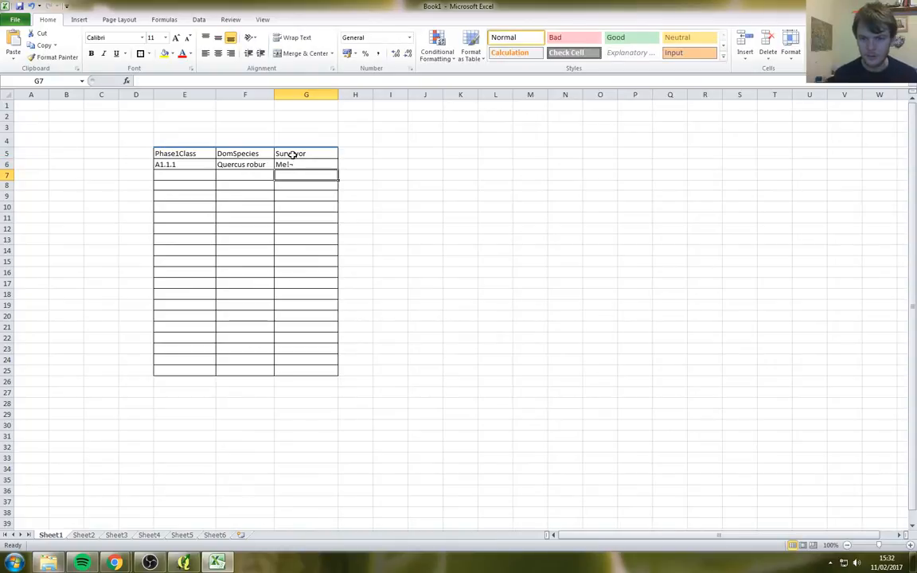
{"action": "double_click", "coordinate": [295, 163]}
{"action": "key", "text": "BackSpace"}
{"action": "key", "text": "Return"}
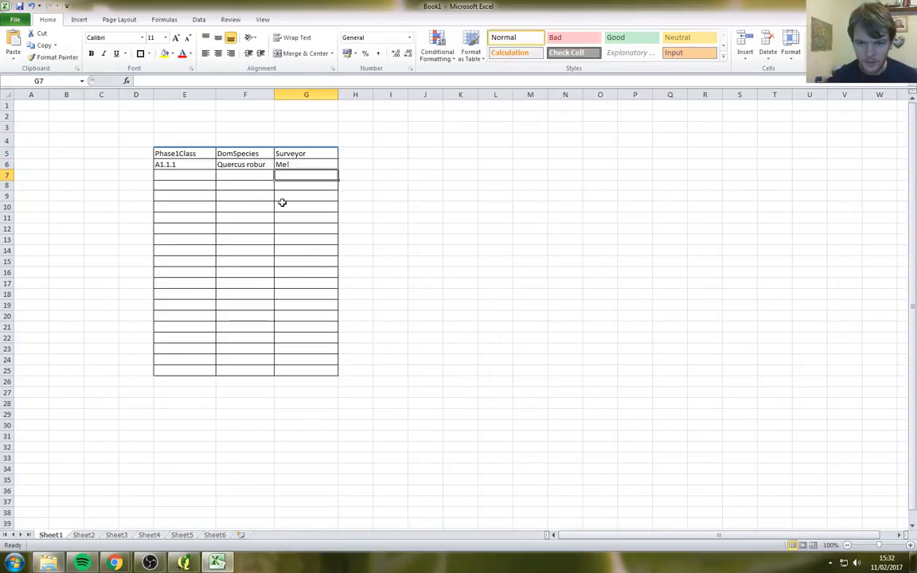
{"action": "key", "text": "Return"}
Step: Fill row 7 with A1.2.1, Monkeys and a surveyor entry 'You did!'
{"action": "left_click_drag", "start_coordinate": [171, 165], "coordinate": [301, 164]}
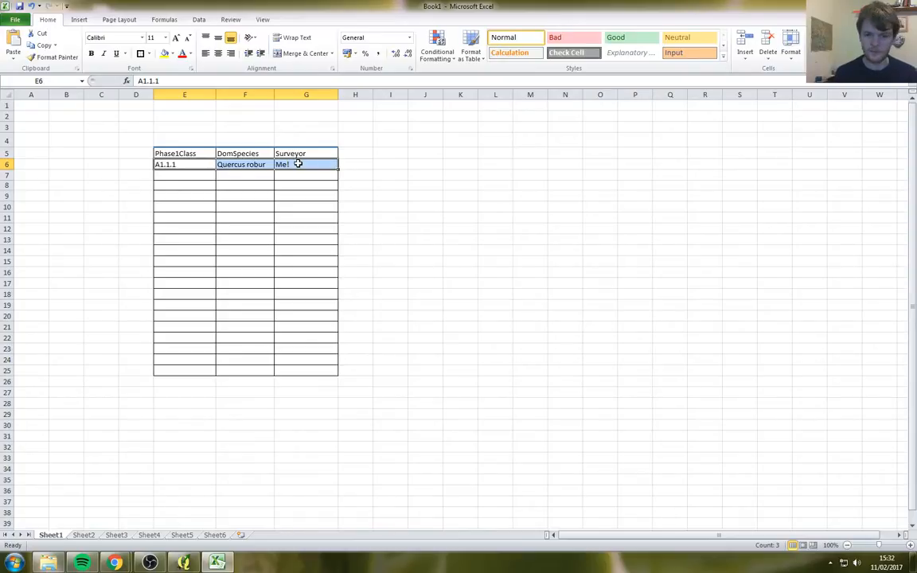
{"action": "left_click", "coordinate": [190, 177]}
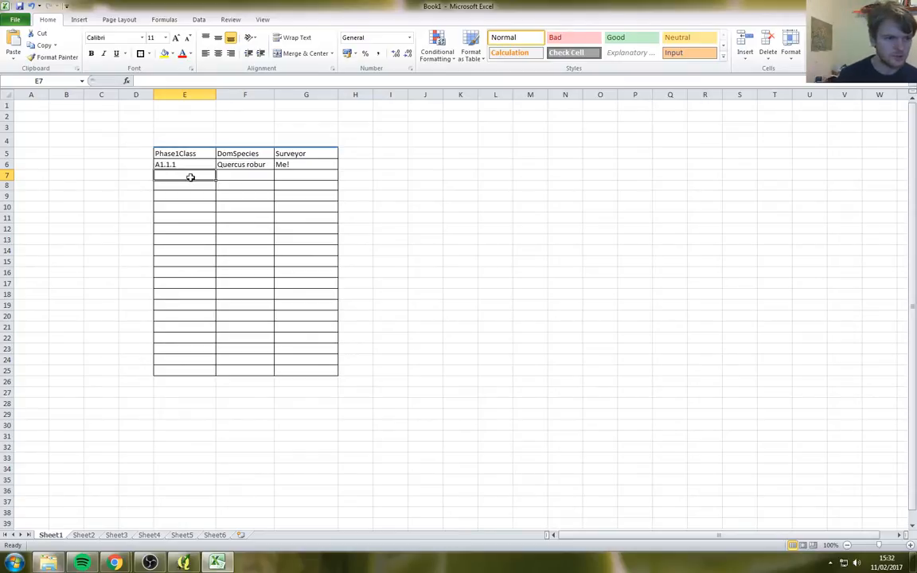
{"action": "type", "text": "A1.2.1"}
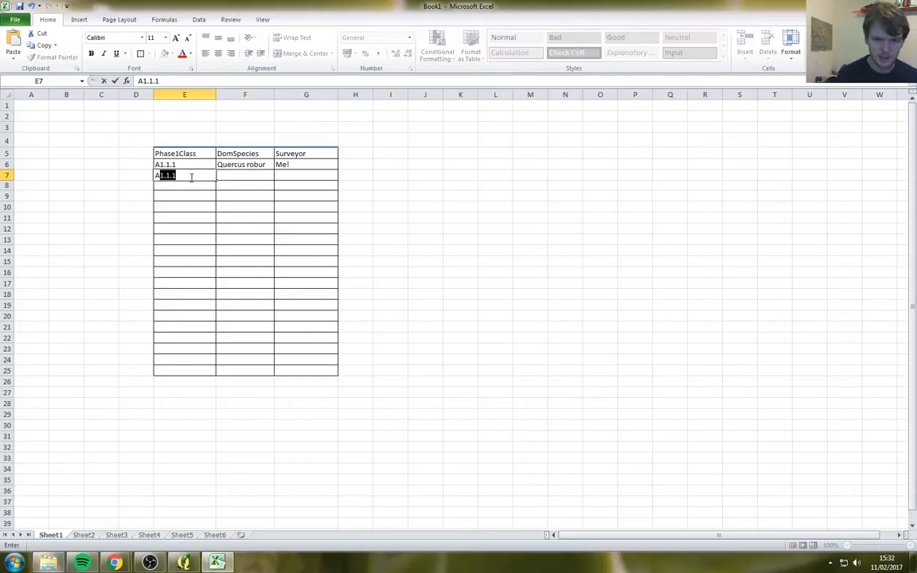
{"action": "key", "text": "Tab"}
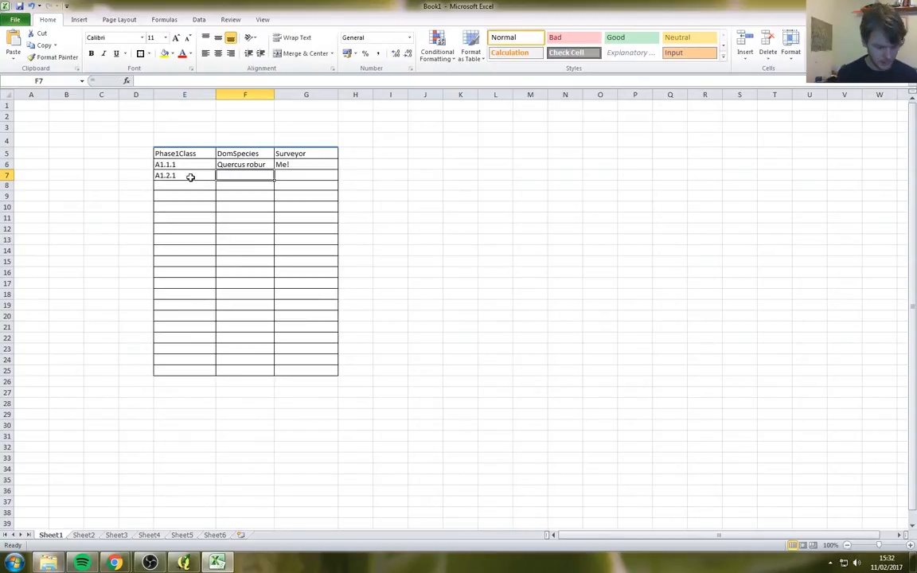
{"action": "type", "text": "Monkeys"}
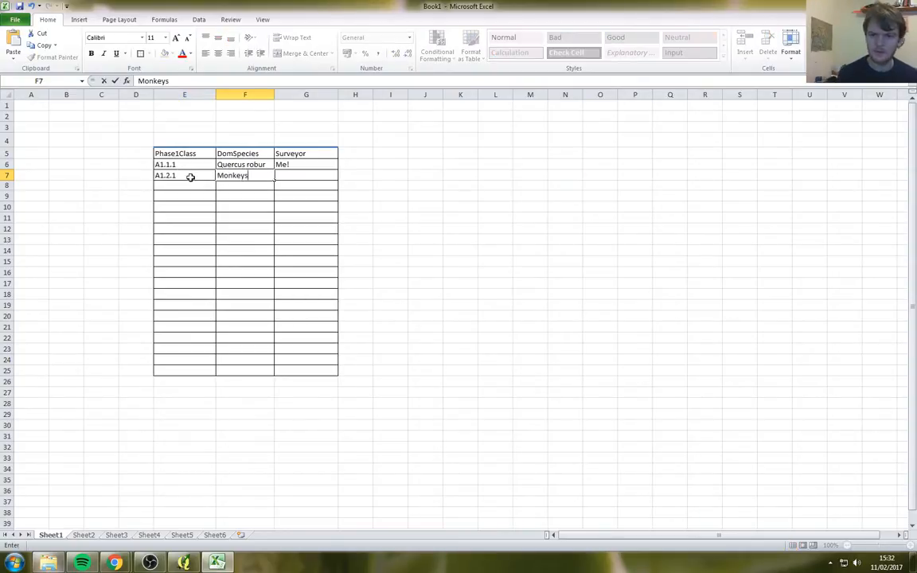
{"action": "key", "text": "Return"}
{"action": "key", "text": "Up"}
{"action": "key", "text": "Right"}
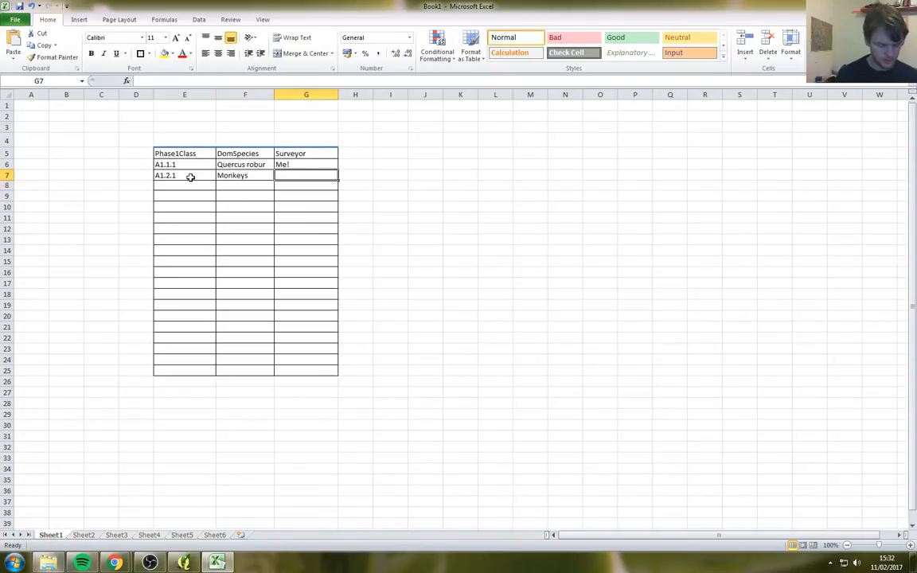
{"action": "type", "text": "You did!"}
{"action": "key", "text": "Return"}
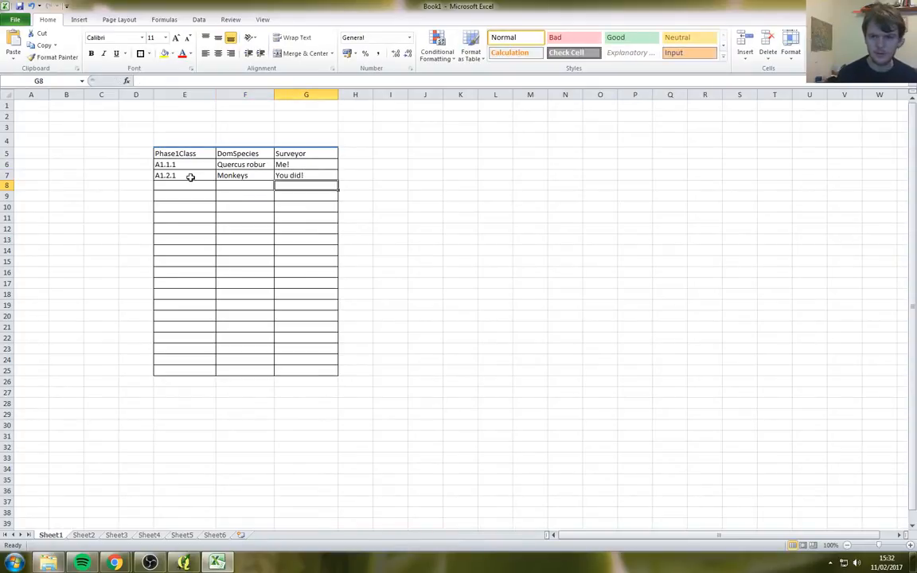
Step: Replace both surveyor entries in G6 and G7 with the surveyor's full name
{"action": "key", "text": "Up"}
{"action": "key", "text": "Up"}
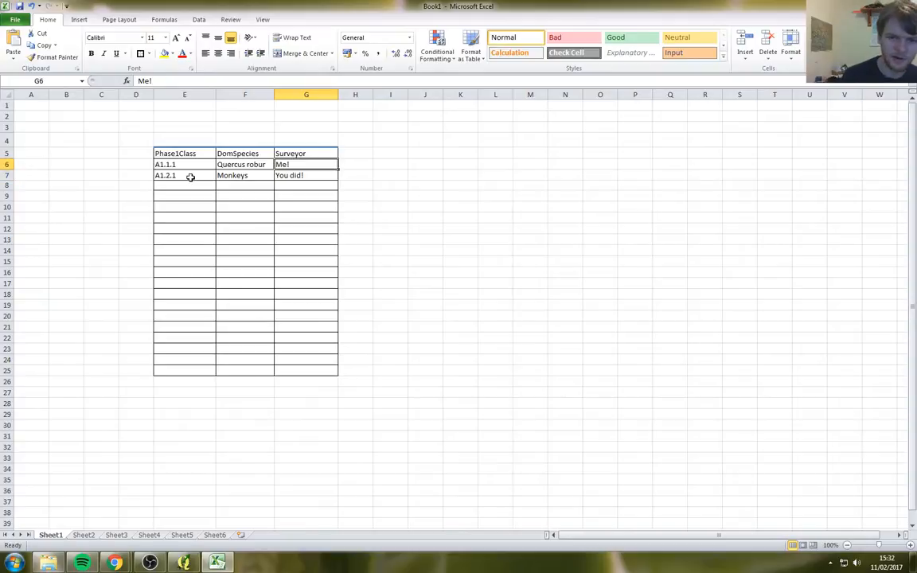
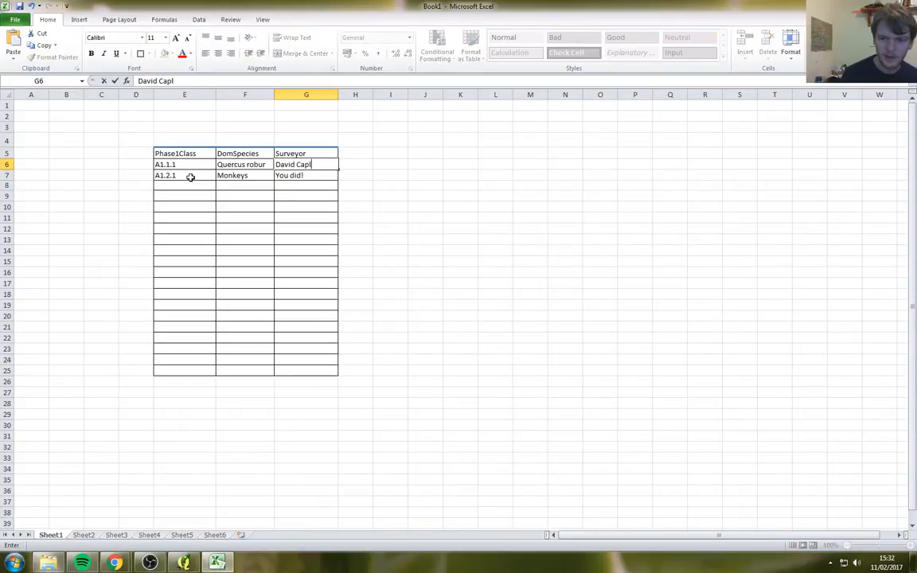
{"action": "key", "text": "Return"}
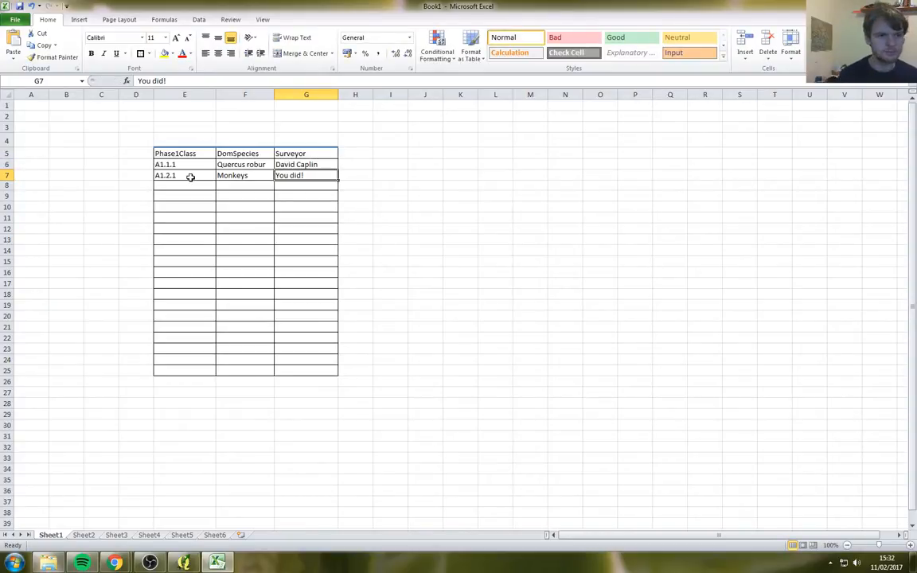
{"action": "key", "text": "Return"}
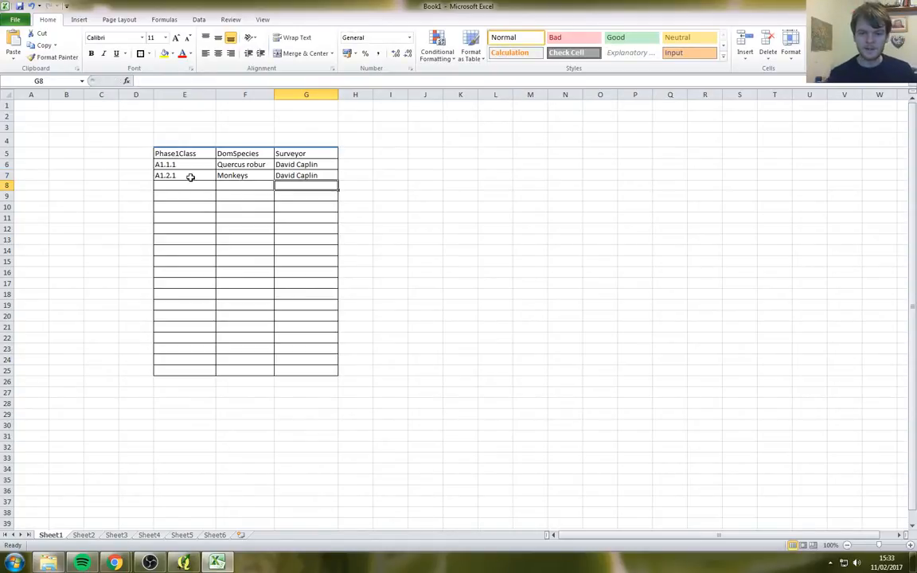
{"action": "left_click_drag", "start_coordinate": [180, 154], "coordinate": [309, 178]}
{"action": "left_click", "coordinate": [313, 175]}
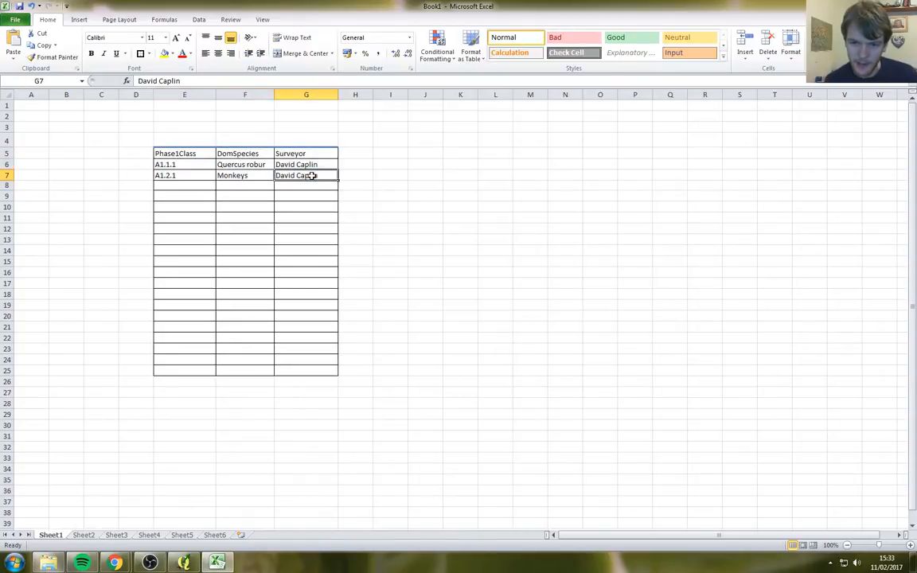
{"action": "left_click_drag", "start_coordinate": [180, 153], "coordinate": [308, 164]}
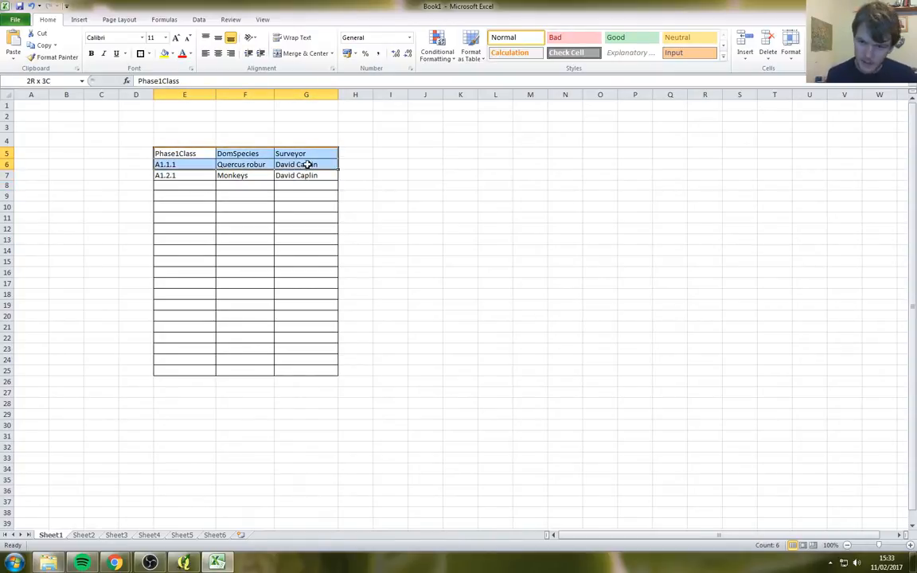
{"action": "left_click", "coordinate": [305, 163]}
{"action": "left_click", "coordinate": [197, 164]}
{"action": "left_click", "coordinate": [192, 176]}
{"action": "left_click", "coordinate": [191, 188]}
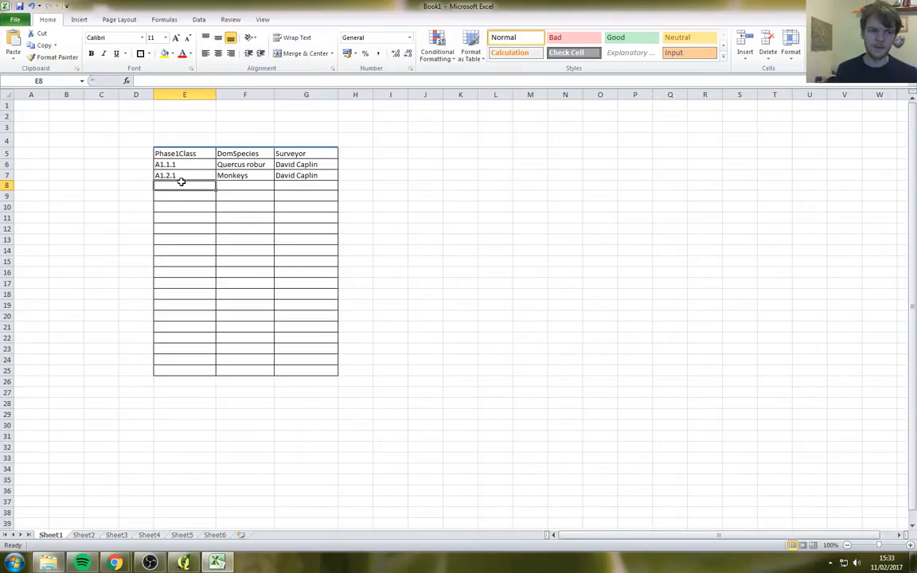
{"action": "left_click", "coordinate": [184, 153]}
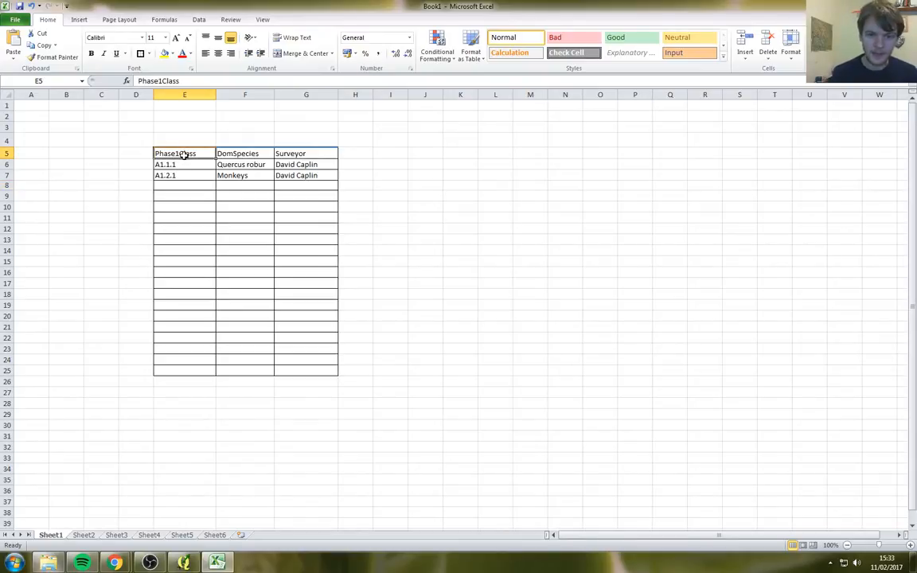
{"action": "left_click_drag", "start_coordinate": [184, 154], "coordinate": [184, 371]}
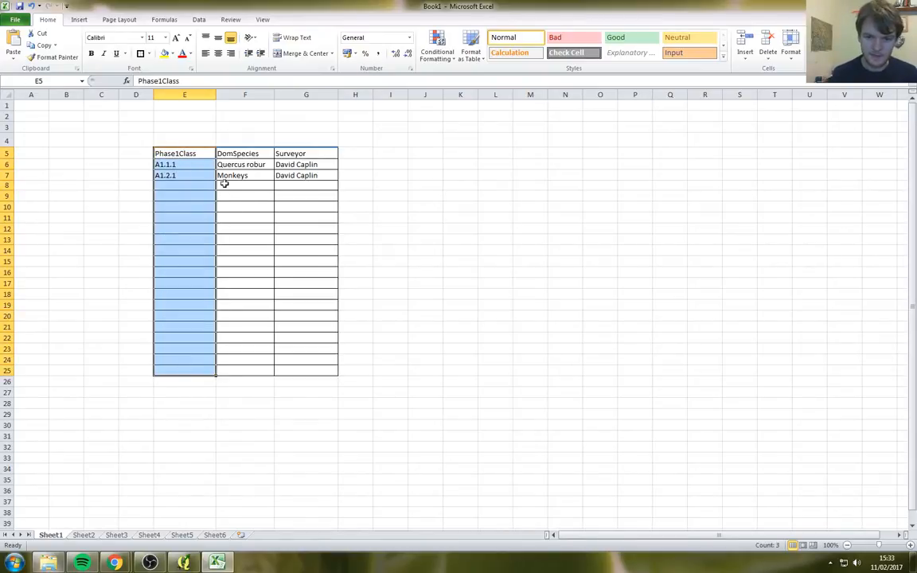
{"action": "left_click_drag", "start_coordinate": [231, 164], "coordinate": [246, 366]}
{"action": "left_click_drag", "start_coordinate": [288, 165], "coordinate": [297, 366]}
{"action": "left_click", "coordinate": [297, 369]}
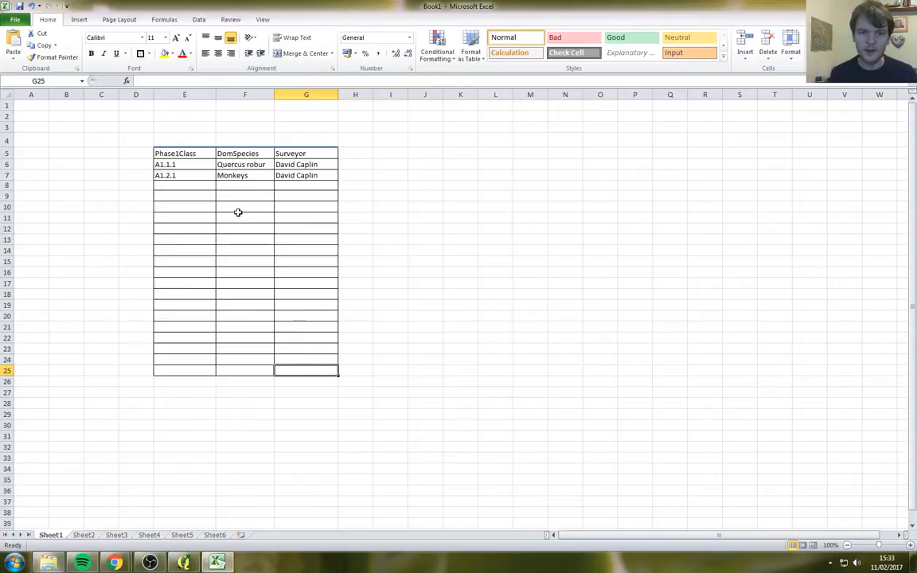
{"action": "left_click", "coordinate": [187, 156]}
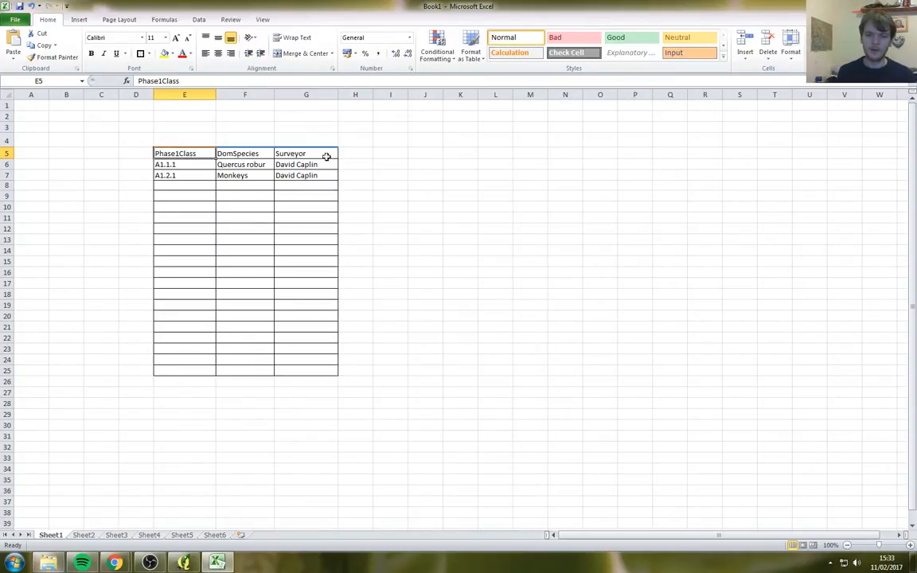
Step: Open Layer > Create Layer > New Shapefile Layer over the satellite map and reposition the dialog
{"action": "left_click", "coordinate": [177, 565]}
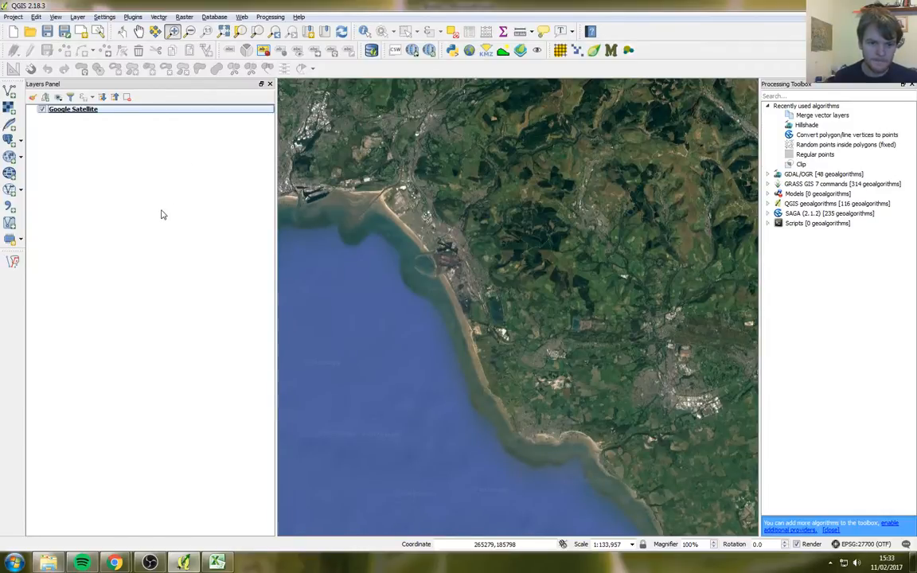
{"action": "left_click", "coordinate": [77, 16]}
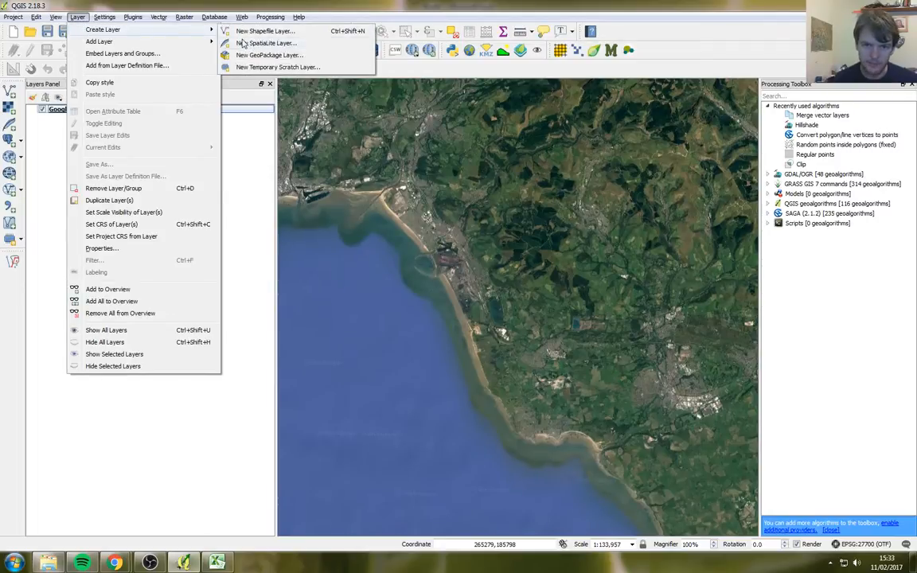
{"action": "left_click", "coordinate": [75, 18]}
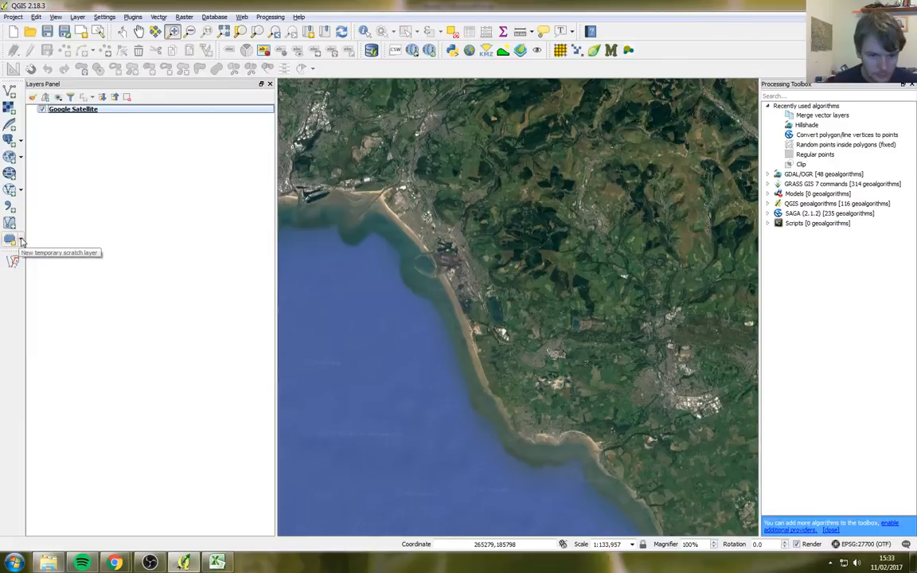
{"action": "left_click", "coordinate": [21, 240]}
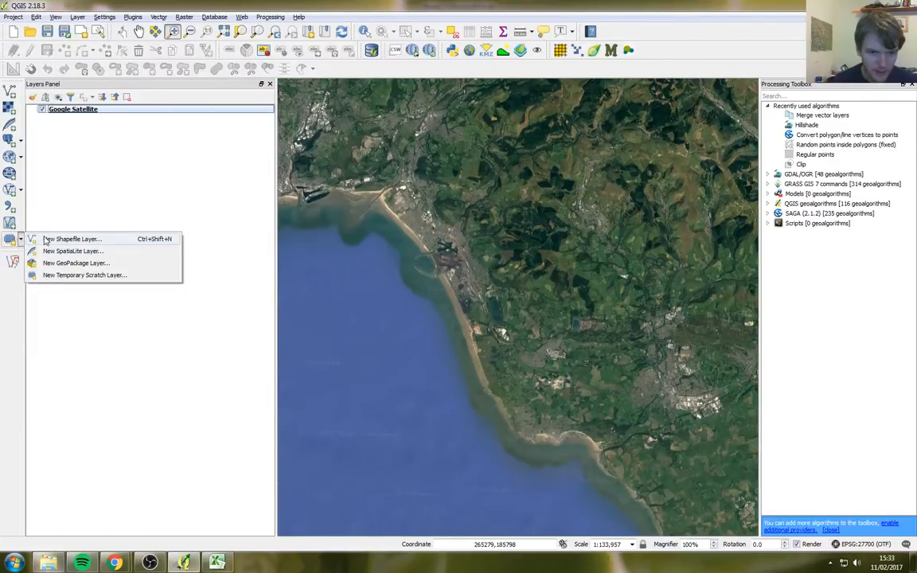
{"action": "left_click", "coordinate": [54, 239]}
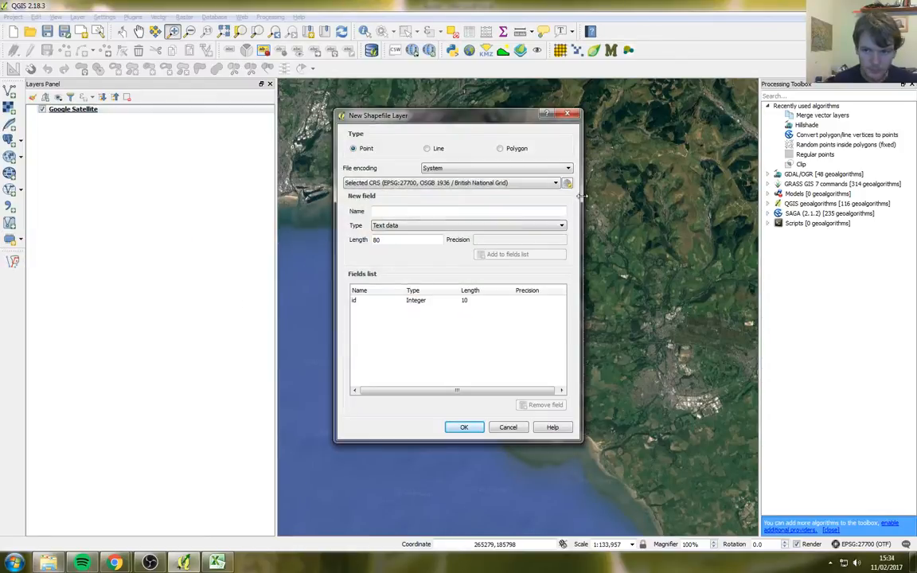
{"action": "left_click", "coordinate": [574, 118]}
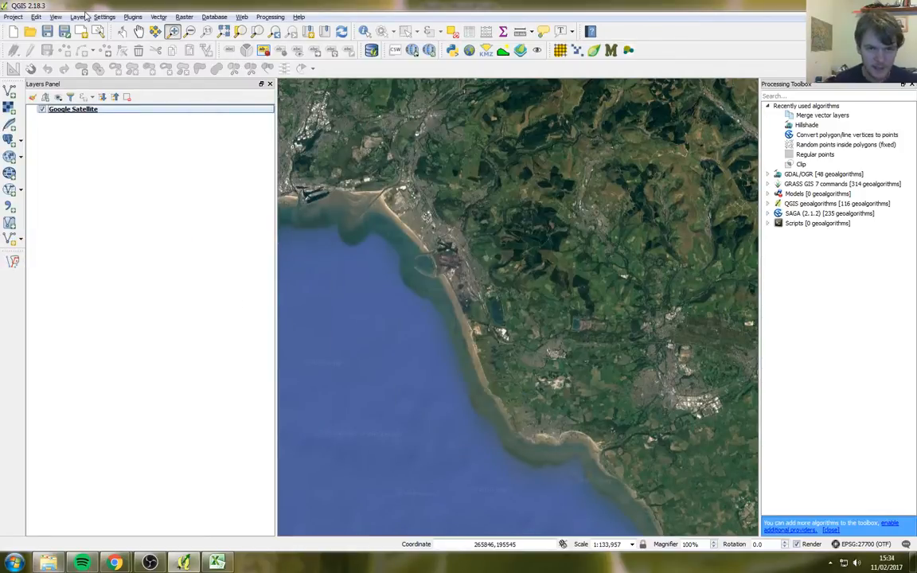
{"action": "left_click", "coordinate": [77, 17]}
{"action": "mouse_move", "coordinate": [79, 33]}
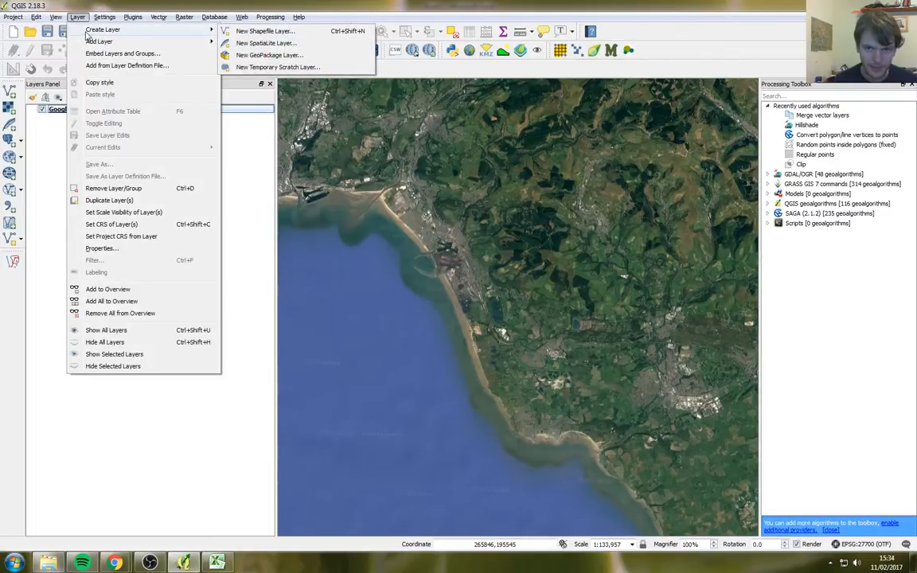
{"action": "left_click", "coordinate": [265, 31]}
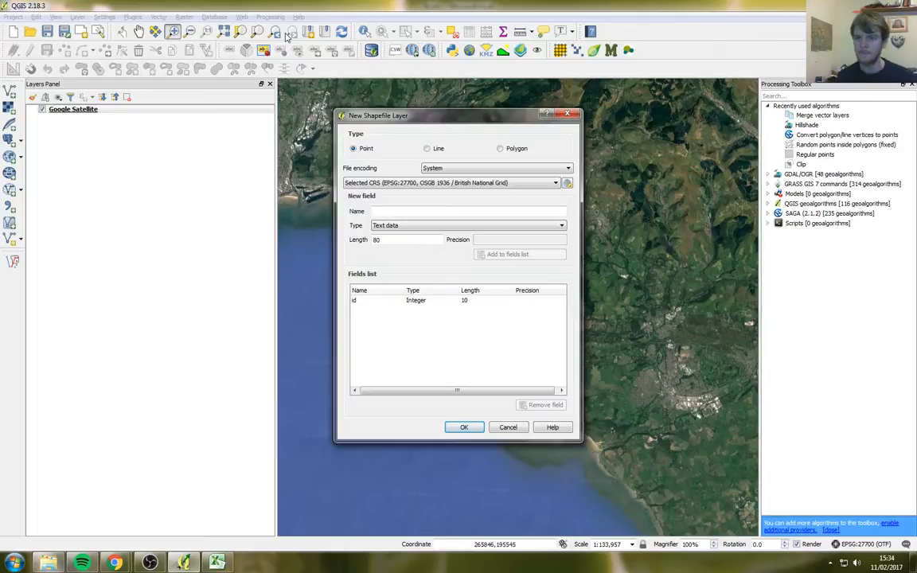
{"action": "left_click_drag", "start_coordinate": [410, 120], "coordinate": [391, 115]}
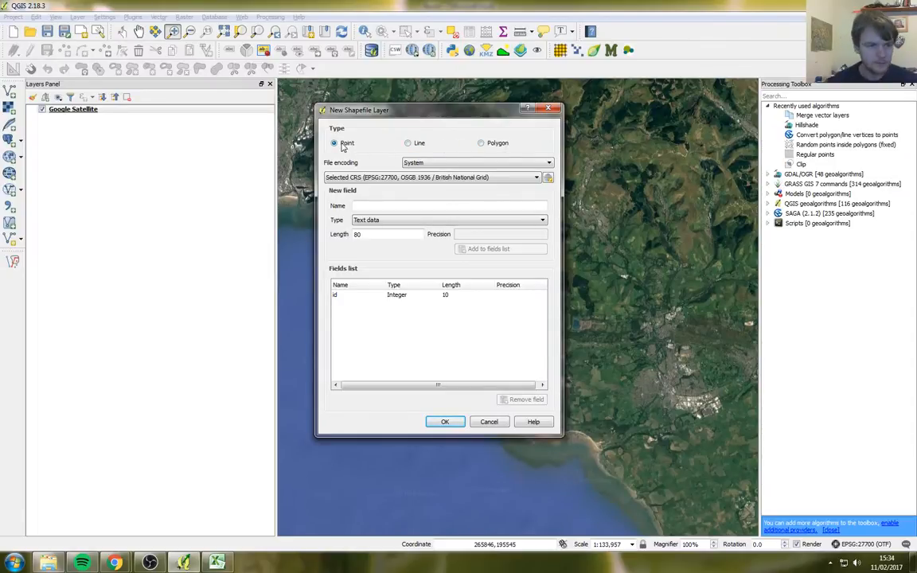
Step: Choose Polygon as the new shapefile's geometry type and move the dialog higher
{"action": "left_click", "coordinate": [408, 143]}
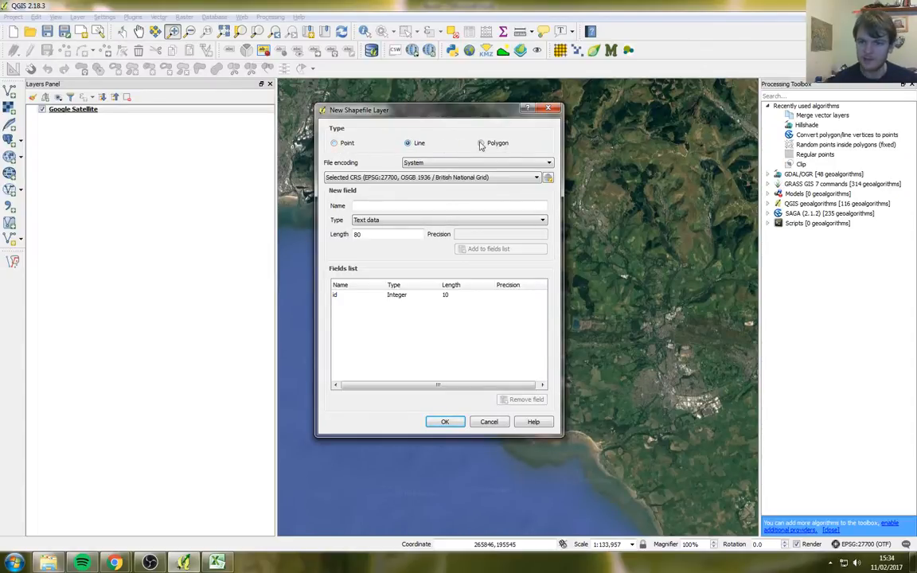
{"action": "left_click", "coordinate": [483, 143]}
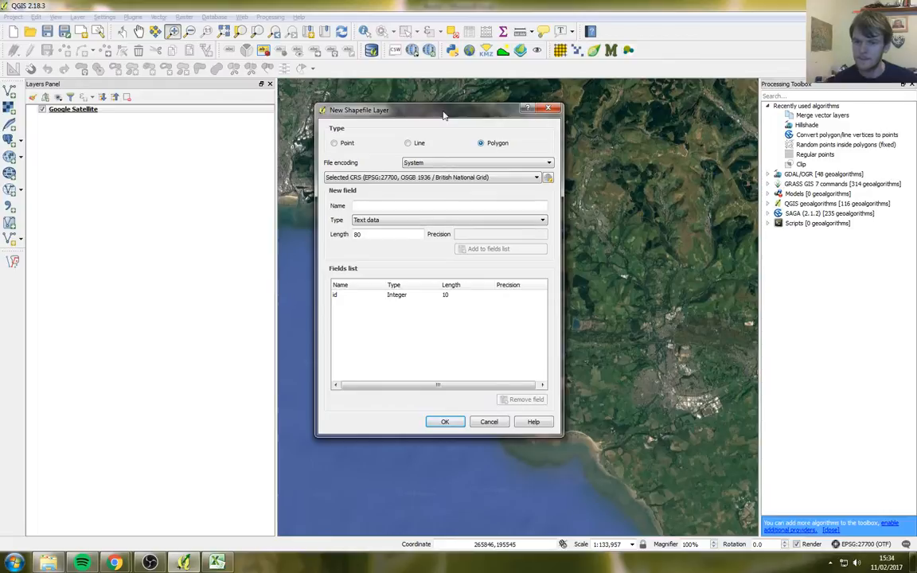
{"action": "left_click_drag", "start_coordinate": [446, 113], "coordinate": [446, 74]}
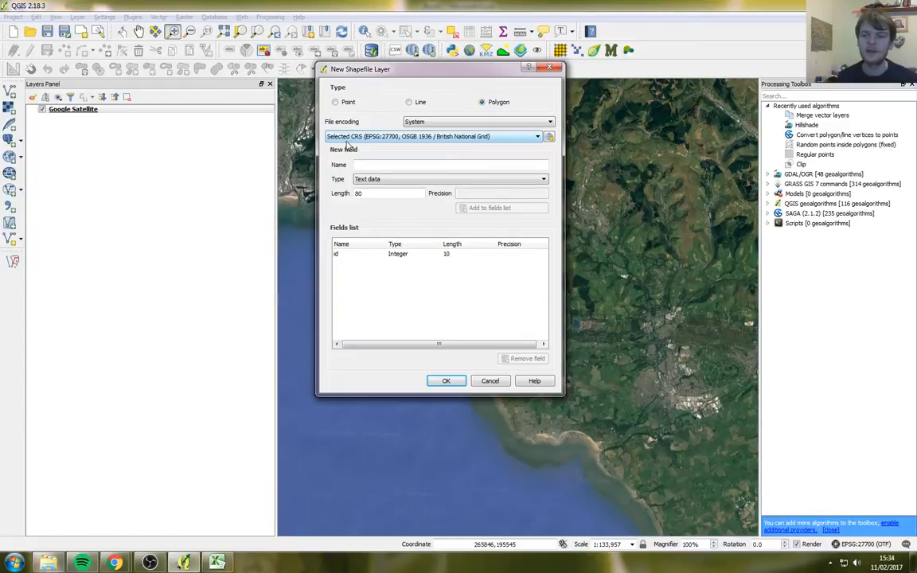
Step: Set the layer CRS to OSGB 1936 / British National Grid, EPSG:27700
{"action": "left_click", "coordinate": [347, 139]}
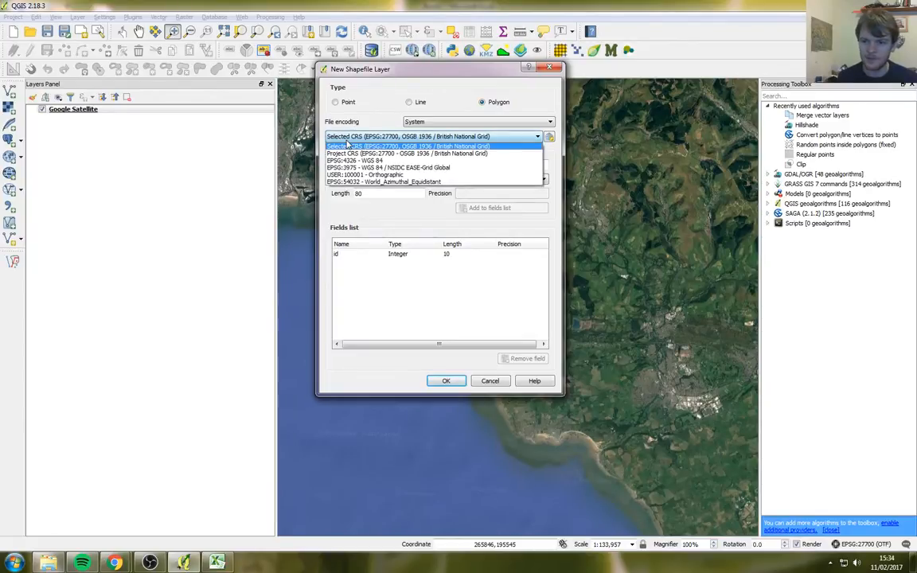
{"action": "left_click", "coordinate": [347, 146]}
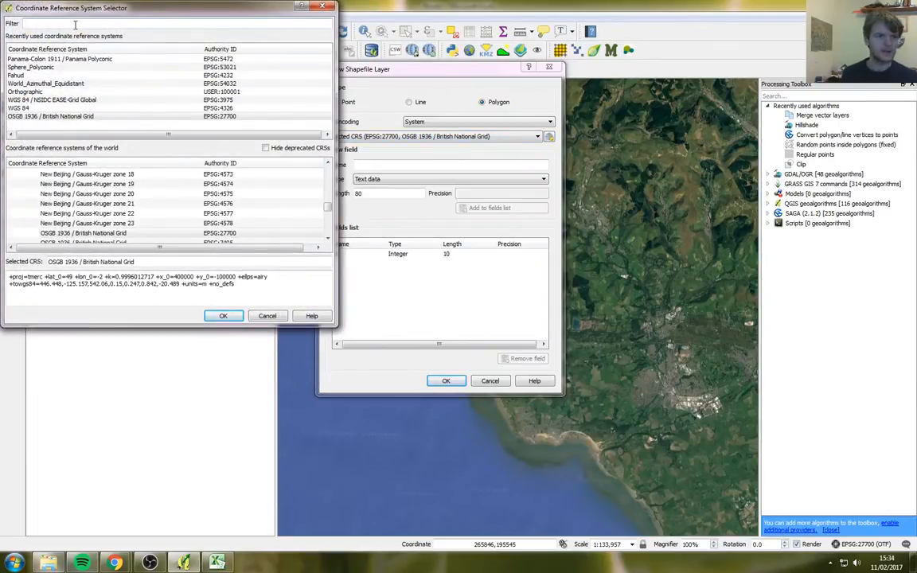
{"action": "left_click", "coordinate": [75, 24]}
{"action": "type", "text": "British"}
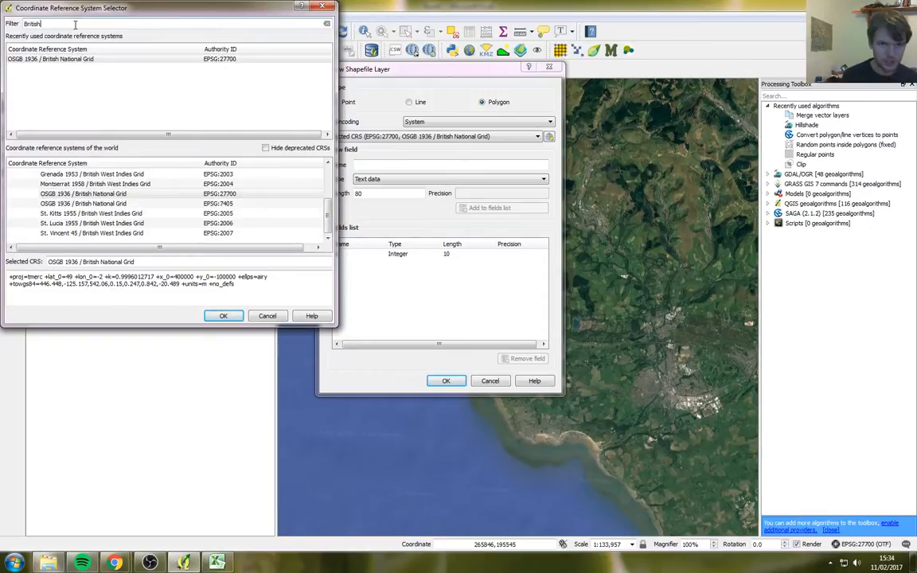
{"action": "type", "text": " National Grid"}
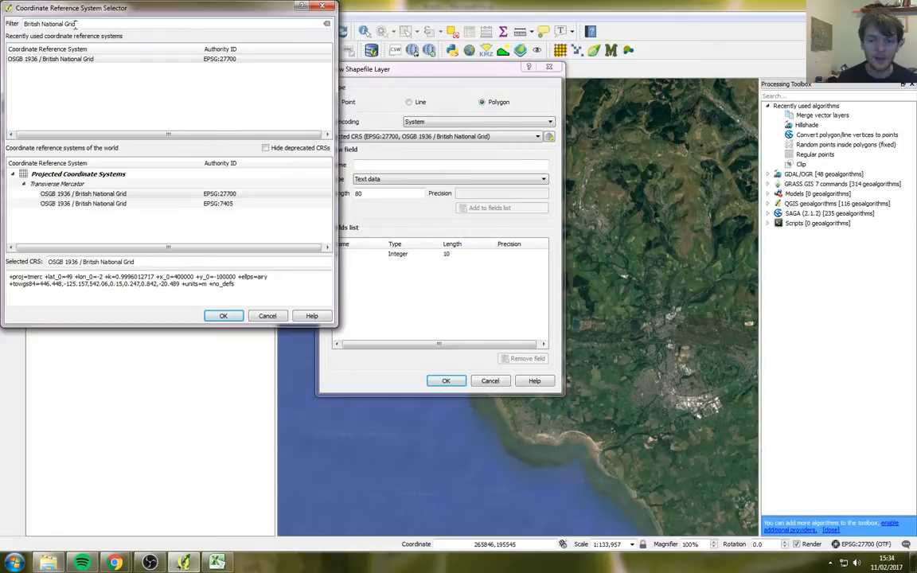
{"action": "left_click", "coordinate": [78, 195]}
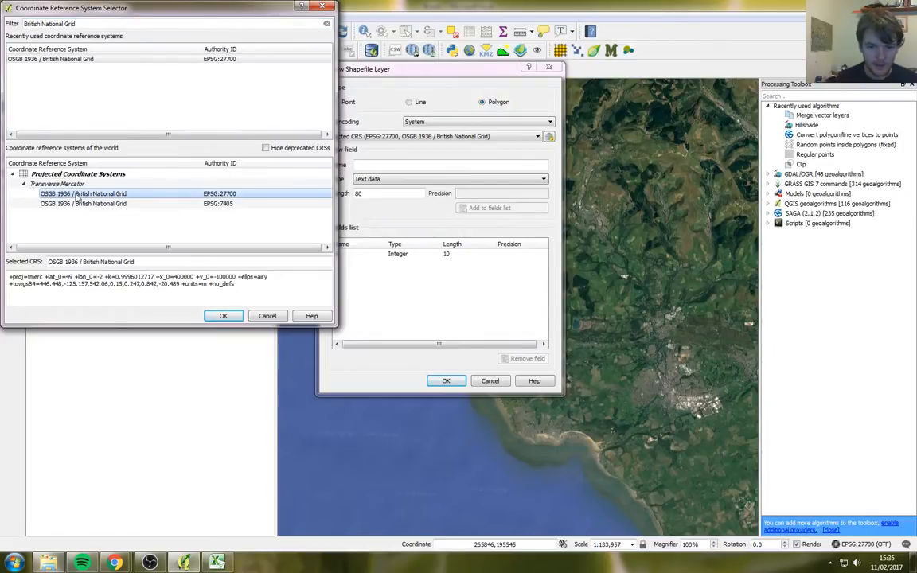
{"action": "left_click", "coordinate": [223, 315]}
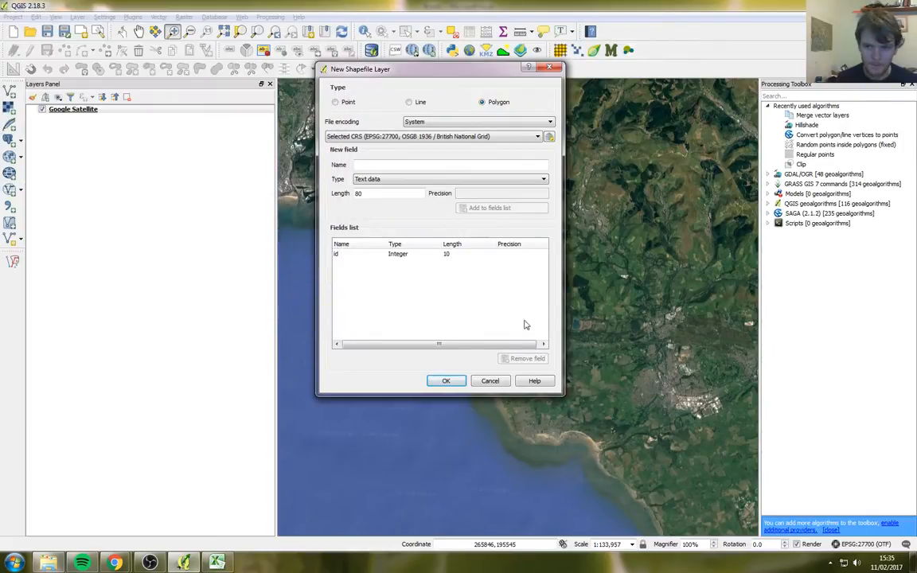
Step: Reposition the dialog, select the new field name box, and bring the Excel sheet forward
{"action": "left_click_drag", "start_coordinate": [378, 71], "coordinate": [387, 68]}
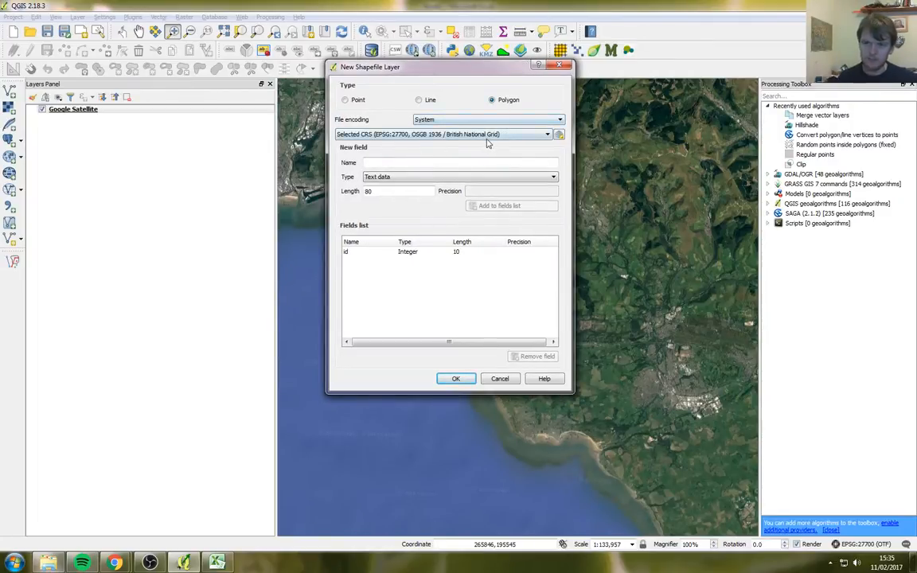
{"action": "left_click", "coordinate": [449, 161]}
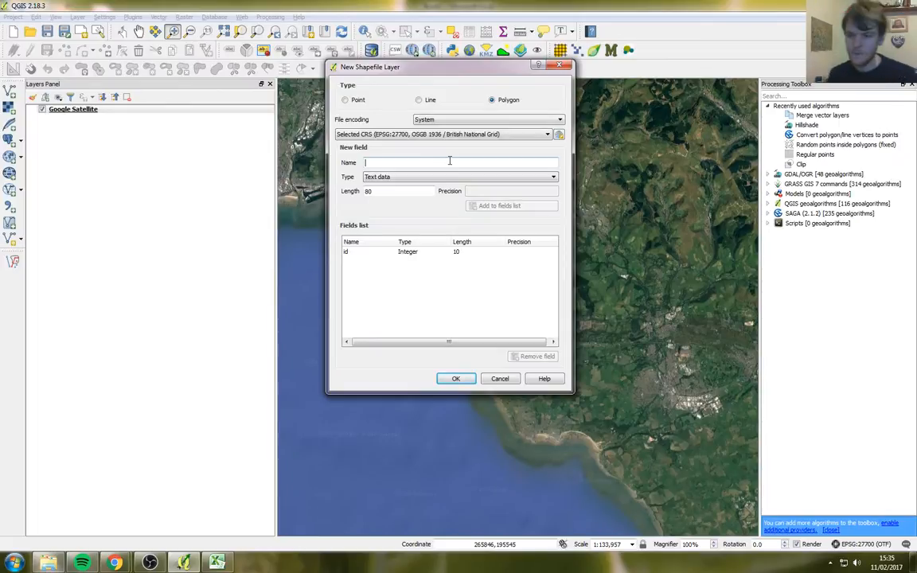
{"action": "left_click", "coordinate": [216, 563]}
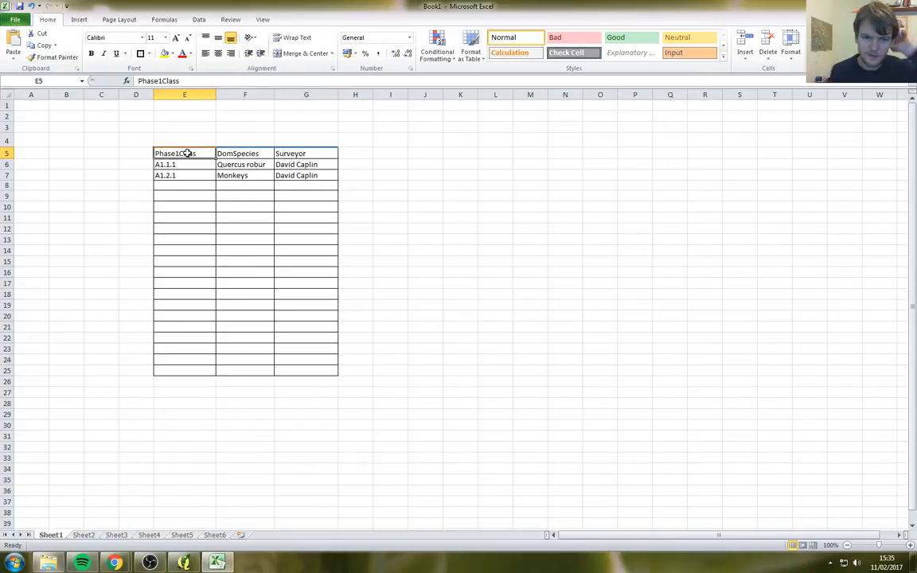
{"action": "left_click", "coordinate": [285, 154]}
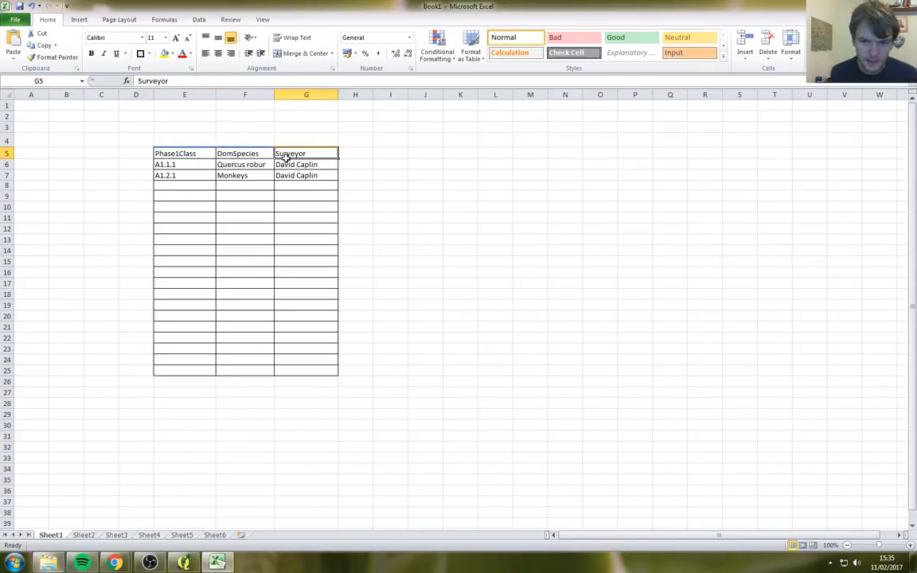
{"action": "left_click", "coordinate": [205, 154]}
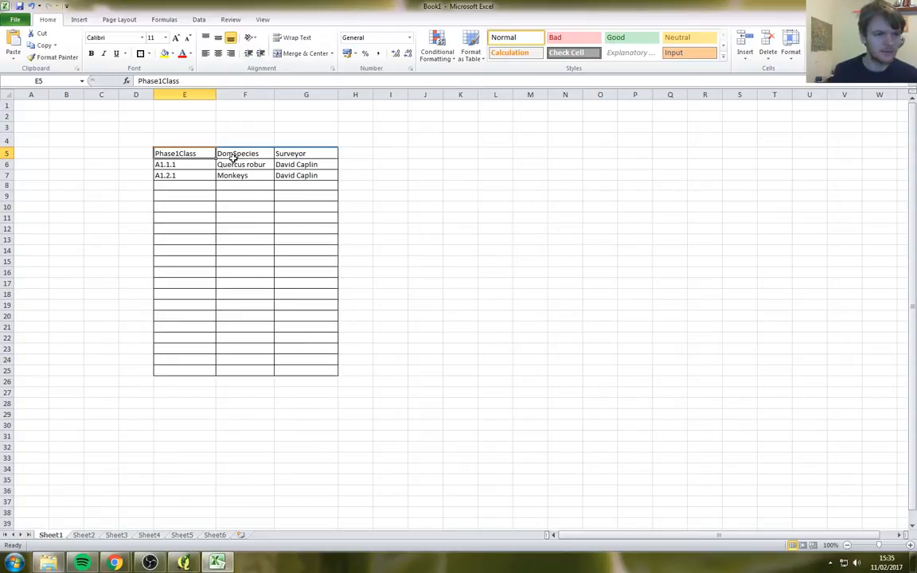
{"action": "left_click", "coordinate": [233, 160]}
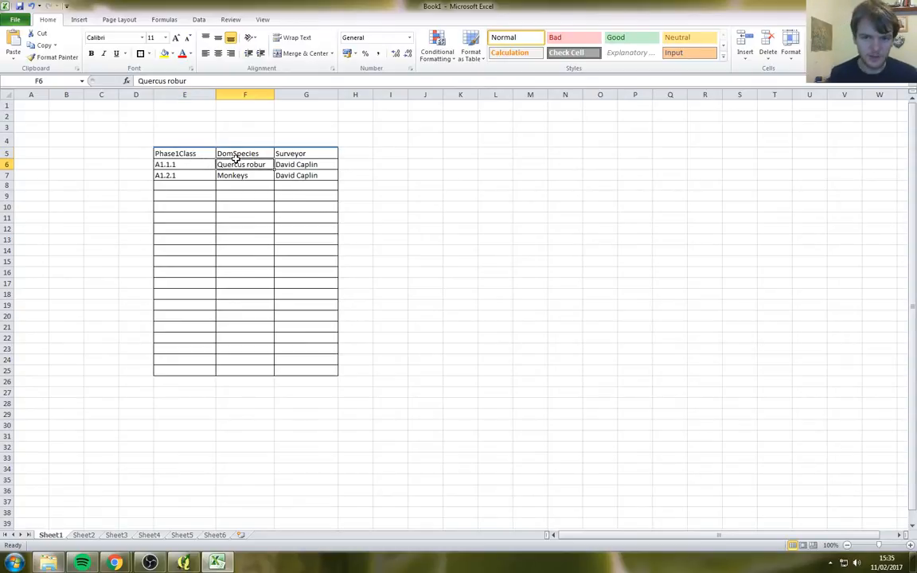
{"action": "left_click", "coordinate": [300, 152]}
{"action": "left_click", "coordinate": [188, 158]}
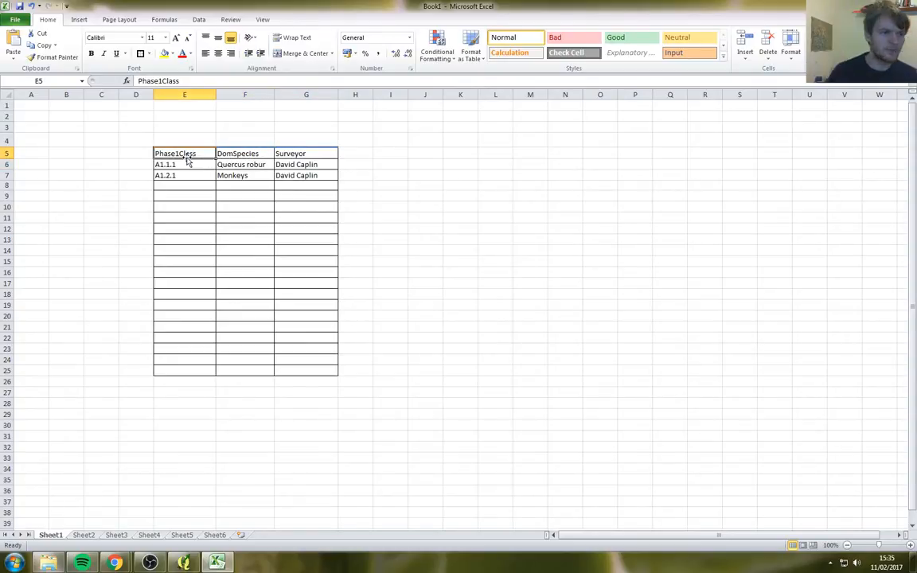
{"action": "key", "text": "alt+Tab"}
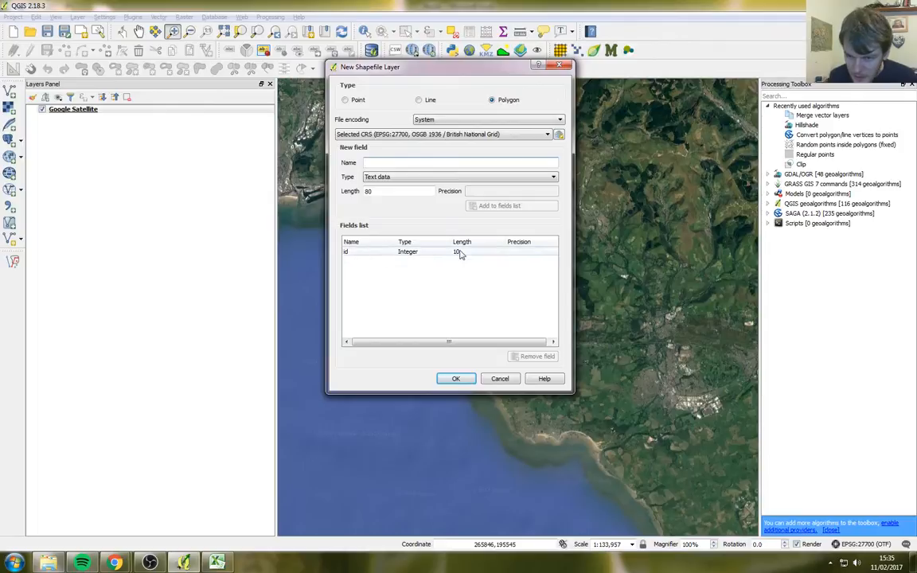
{"action": "key", "text": "alt+Tab"}
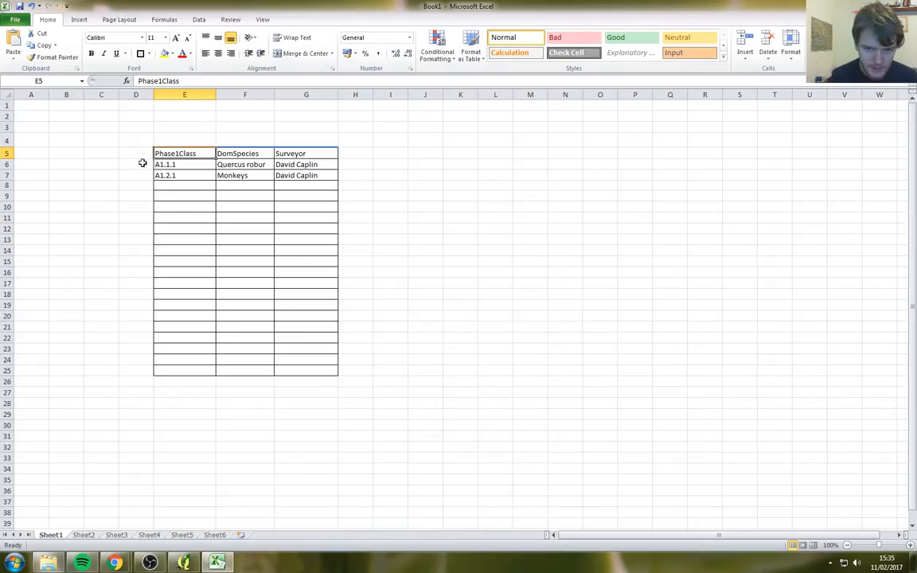
Step: Type the heading id in cell D5
{"action": "left_click", "coordinate": [137, 156]}
{"action": "type", "text": "id"}
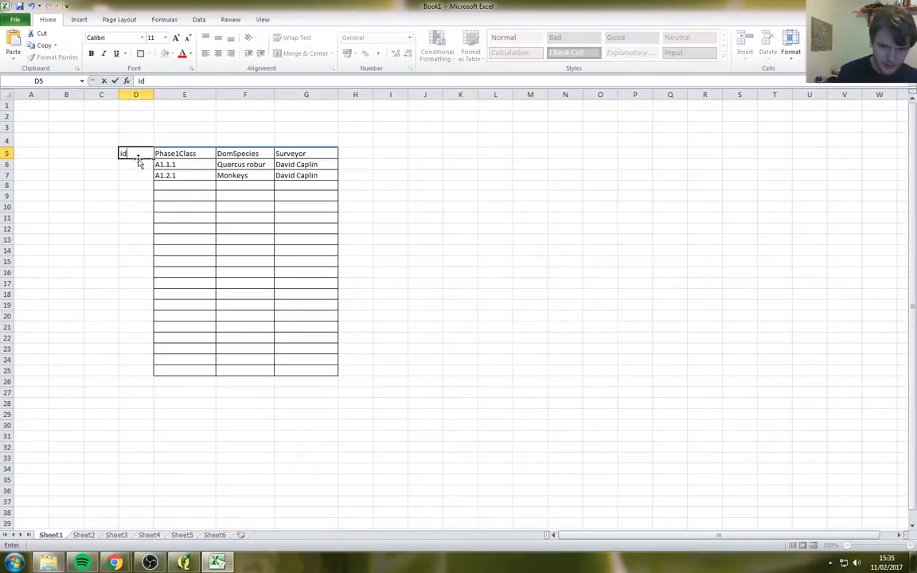
{"action": "key", "text": "Return"}
{"action": "left_click", "coordinate": [138, 156]}
{"action": "key", "text": "alt+Tab"}
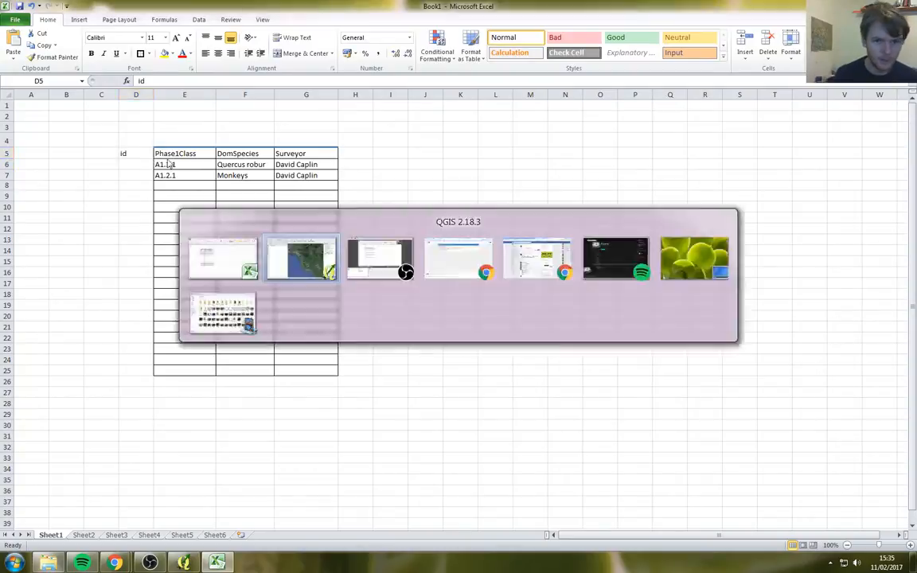
{"action": "key", "text": "alt+Tab"}
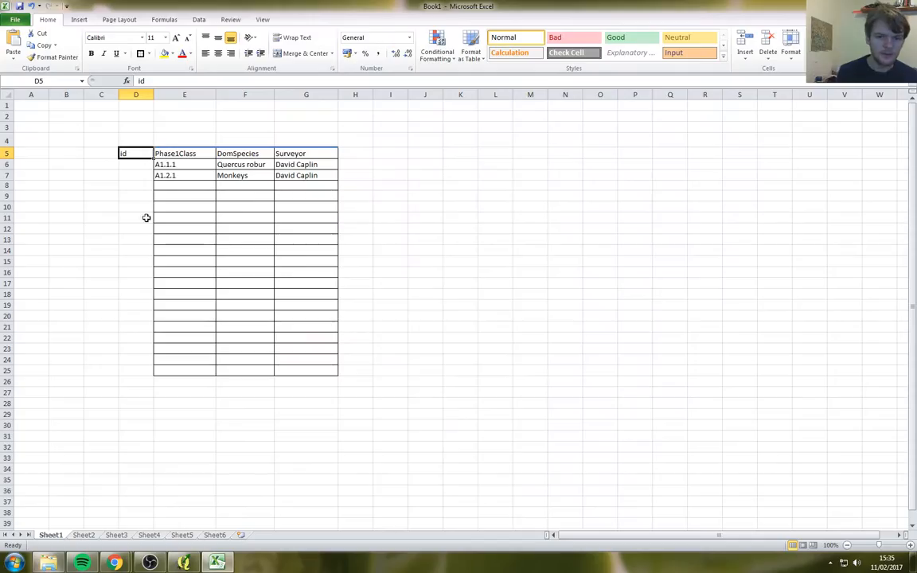
Step: Number the id cells from D6 downward 1 to 4, then return to QGIS
{"action": "left_click", "coordinate": [130, 164]}
{"action": "type", "text": "1"}
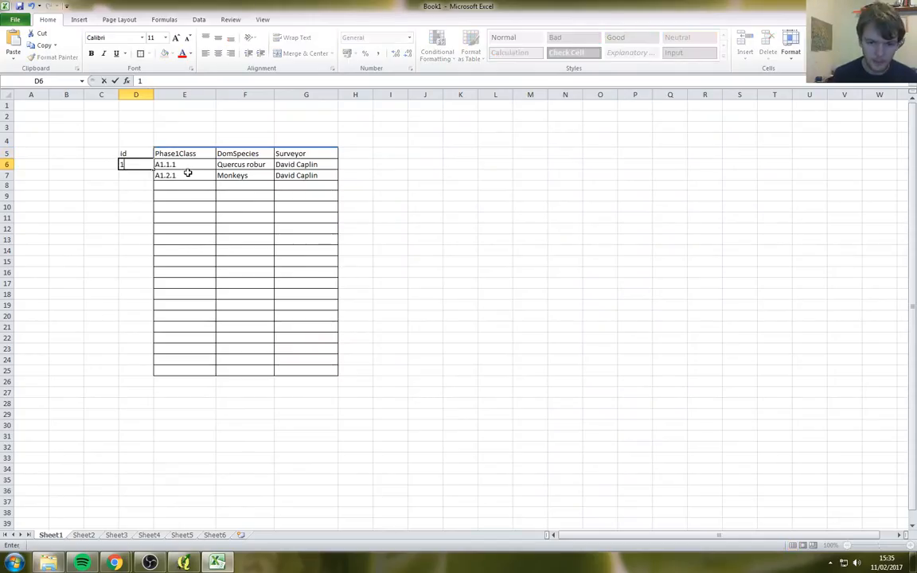
{"action": "key", "text": "Return"}
{"action": "type", "text": "2"}
{"action": "key", "text": "Return"}
{"action": "type", "text": "3"}
{"action": "key", "text": "Return"}
{"action": "type", "text": "4"}
{"action": "key", "text": "Return"}
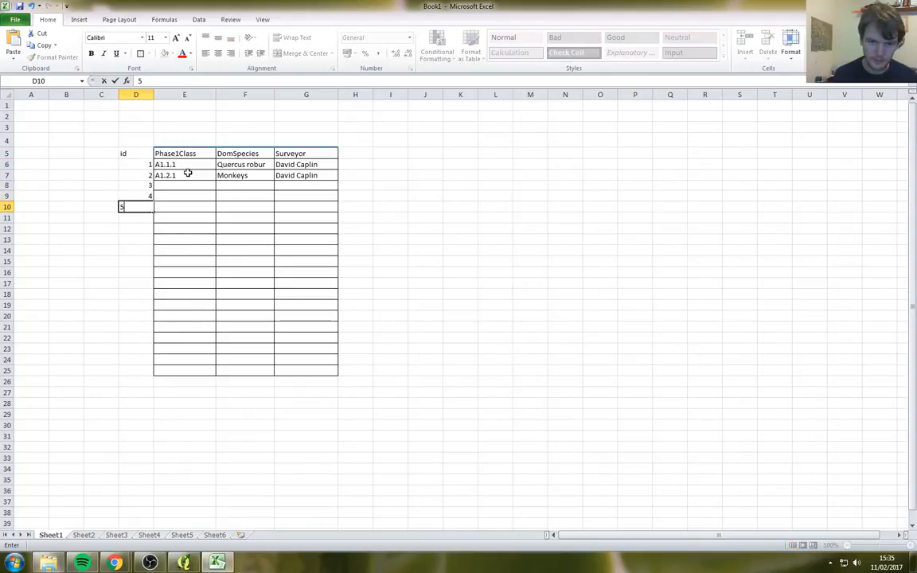
{"action": "key", "text": "Return"}
{"action": "key", "text": "alt+Tab"}
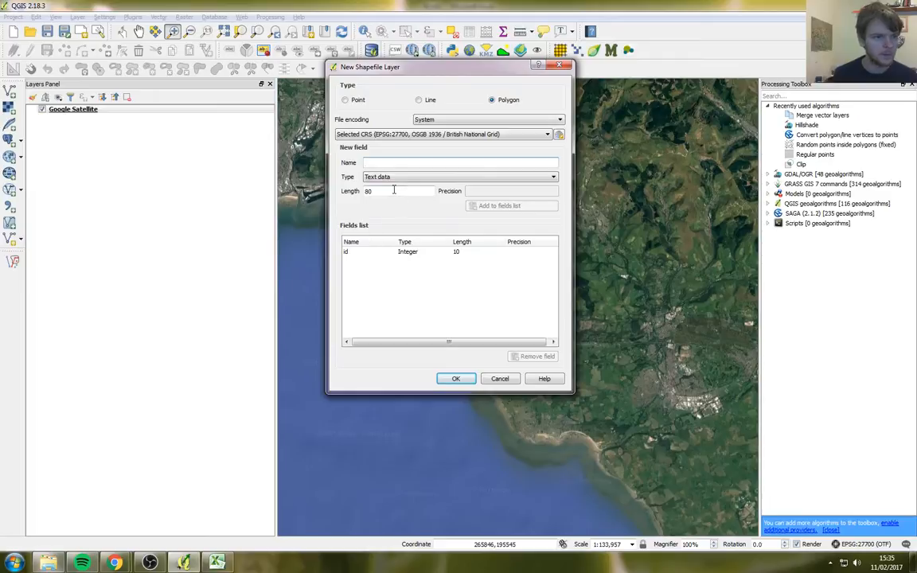
Step: Remove the default id field from the new layer's fields list and go back to Excel
{"action": "left_click", "coordinate": [381, 252]}
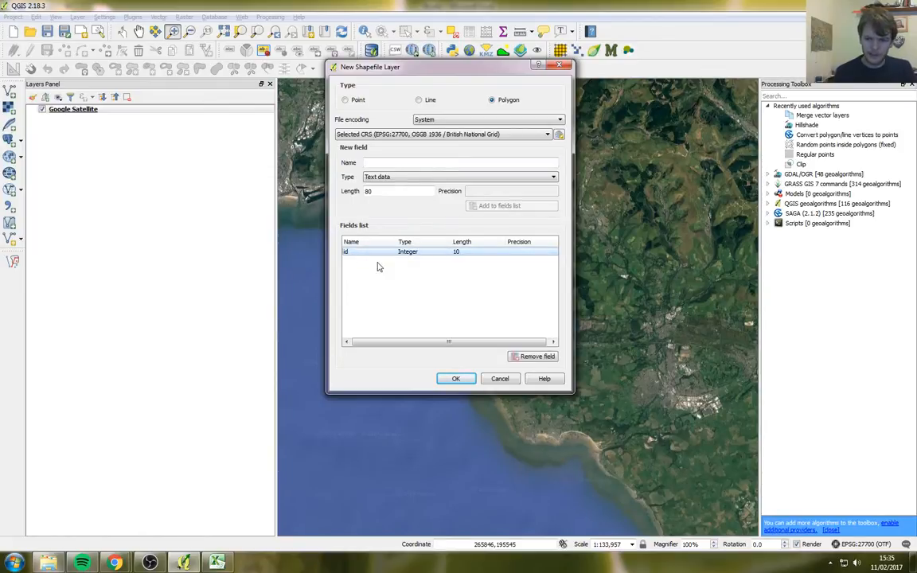
{"action": "left_click", "coordinate": [542, 360]}
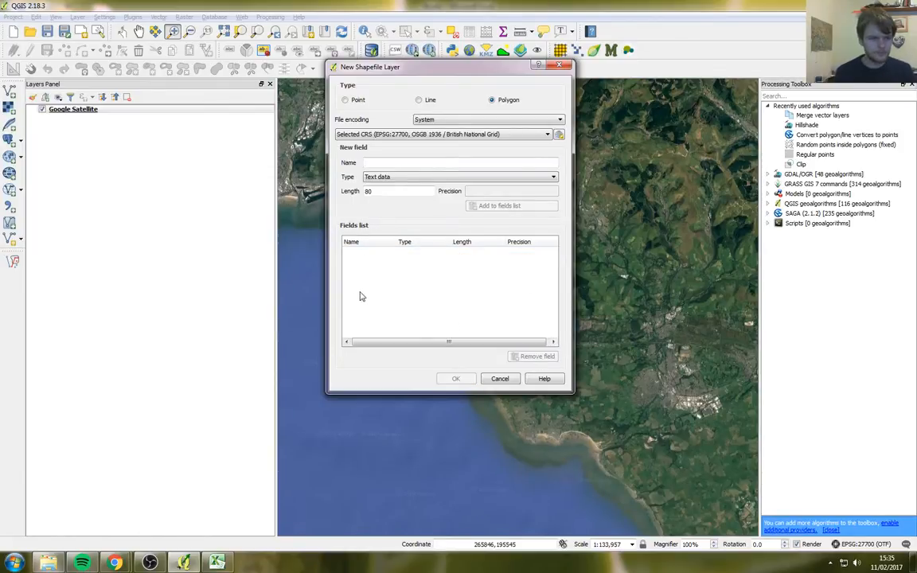
{"action": "key", "text": "alt+Tab"}
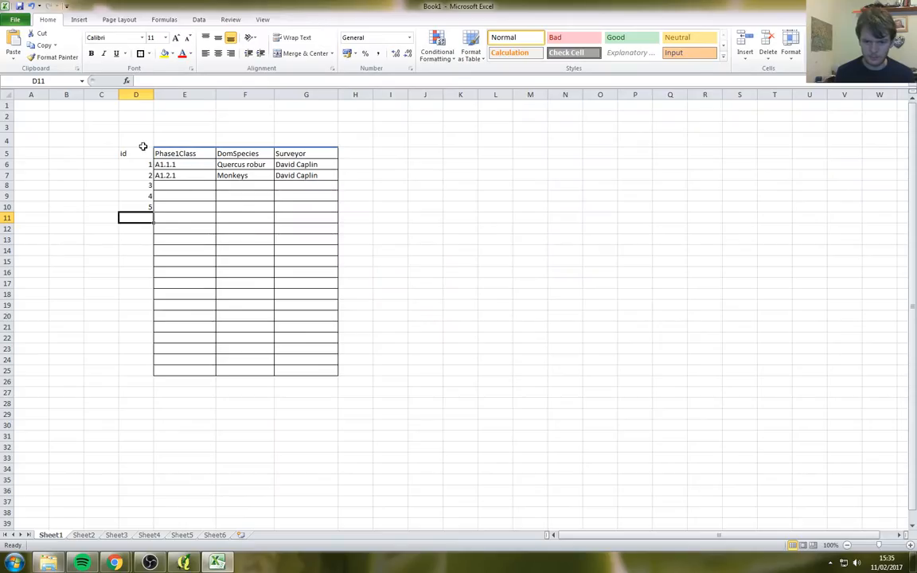
Step: Clear the contents of the attribute table block D4:I21
{"action": "left_click_drag", "start_coordinate": [143, 144], "coordinate": [378, 326]}
{"action": "key", "text": "Delete"}
{"action": "left_click", "coordinate": [181, 154]}
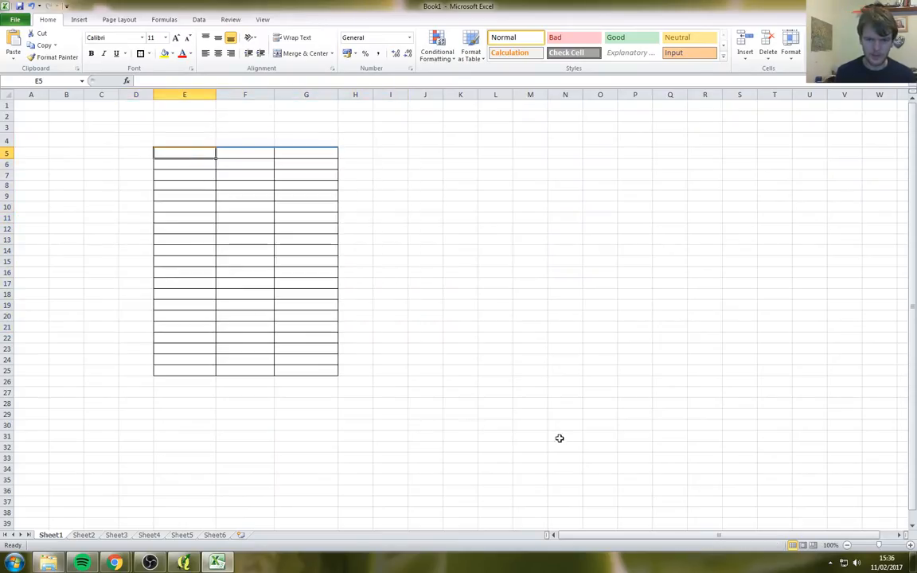
{"action": "key", "text": "alt+Tab"}
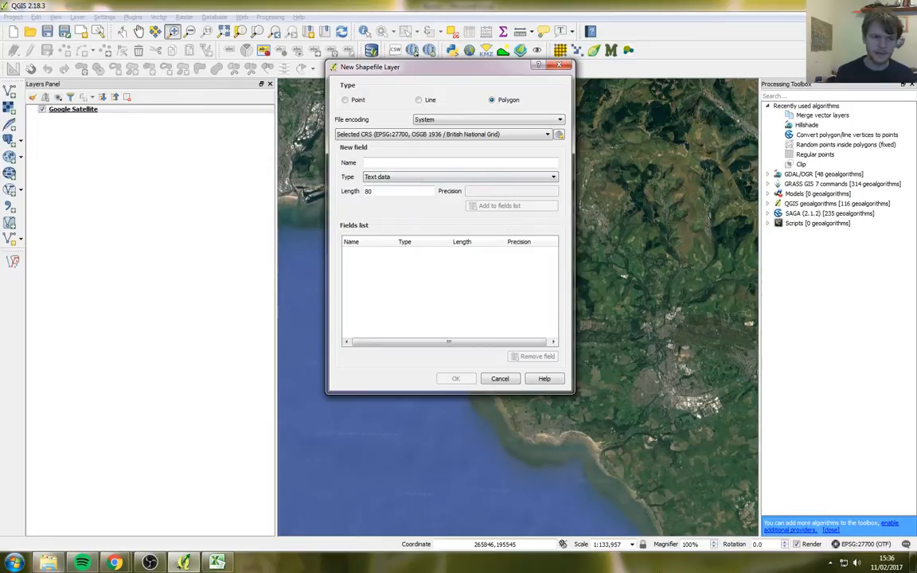
{"action": "key", "text": "alt+Tab"}
{"action": "key", "text": "alt+Tab"}
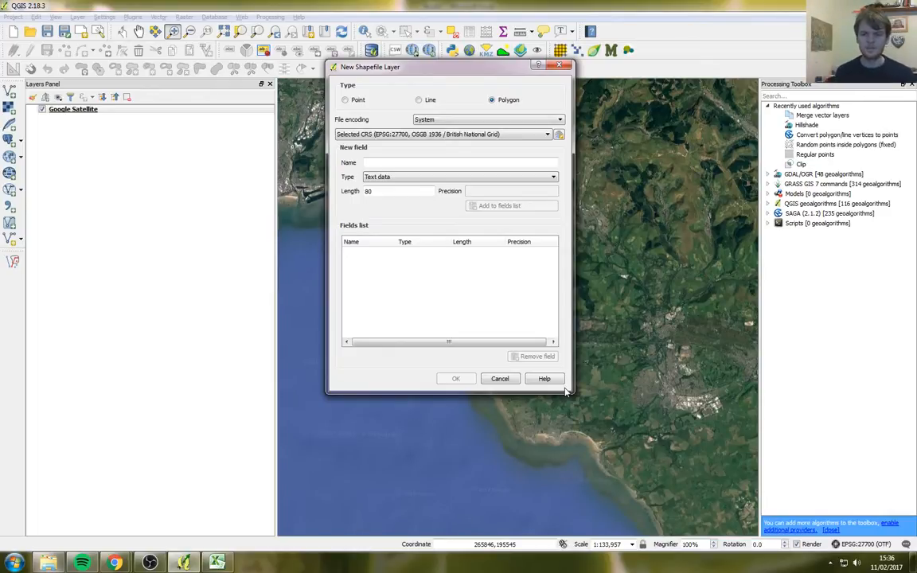
Step: Type the heading Phase1Class in E5 and return to the New Shapefile Layer dialog
{"action": "left_click", "coordinate": [495, 162]}
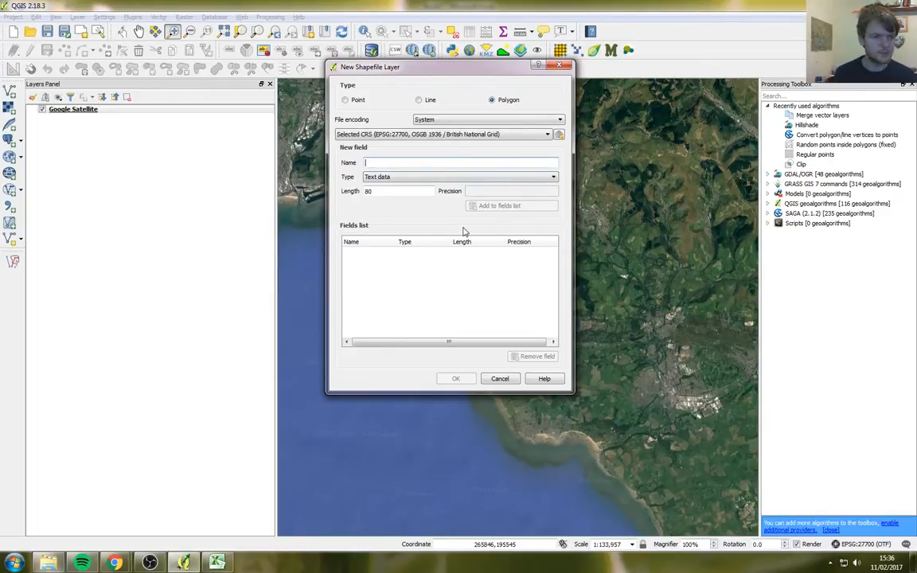
{"action": "key", "text": "alt+Tab"}
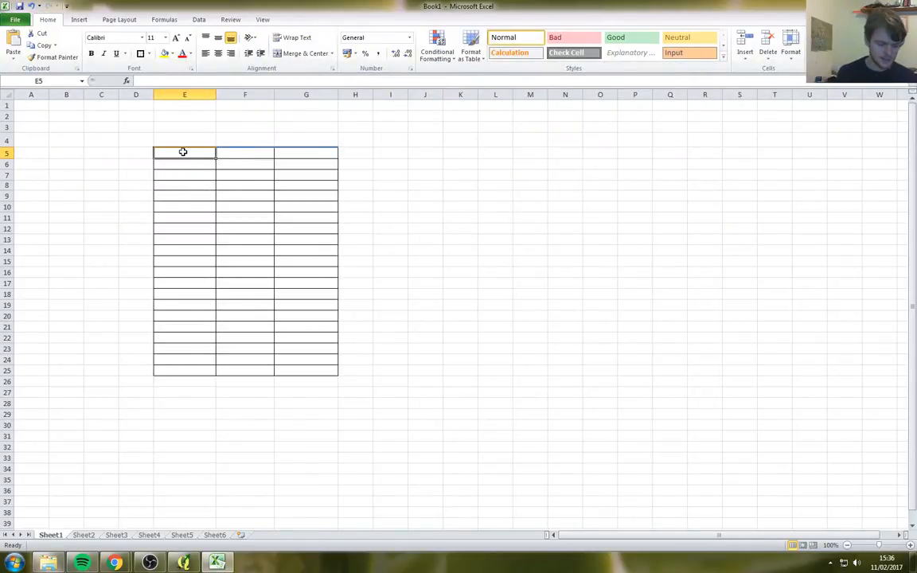
{"action": "type", "text": "Phase1Cl"}
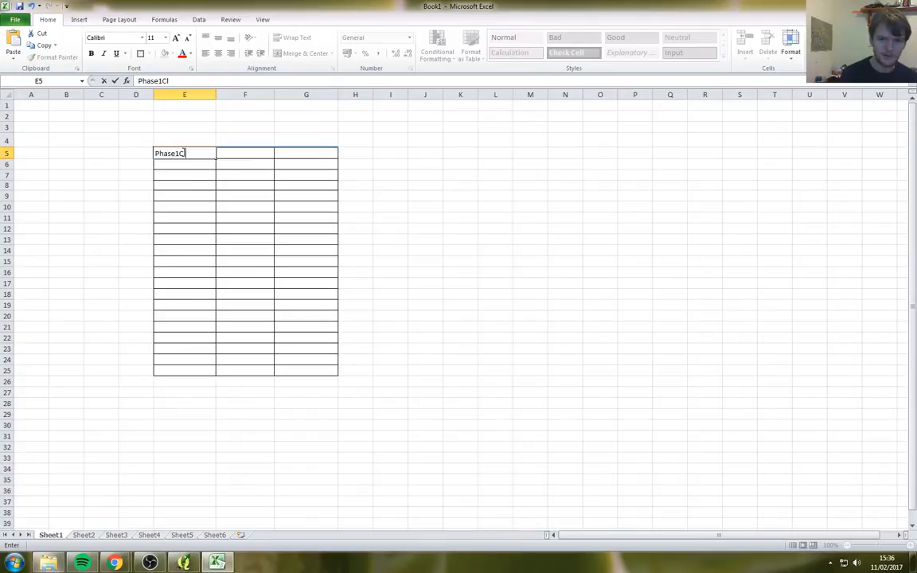
{"action": "type", "text": "ass"}
{"action": "key", "text": "Return"}
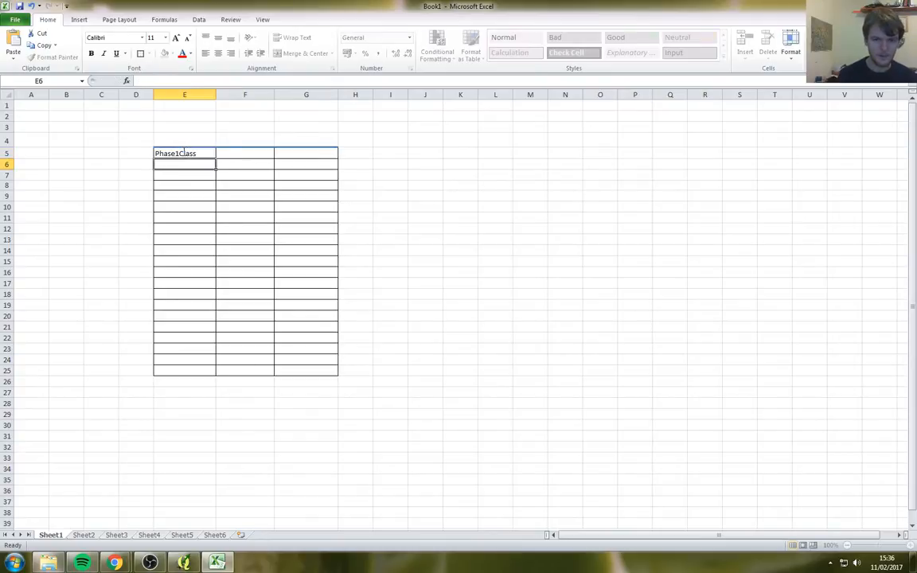
{"action": "key", "text": "alt+Tab"}
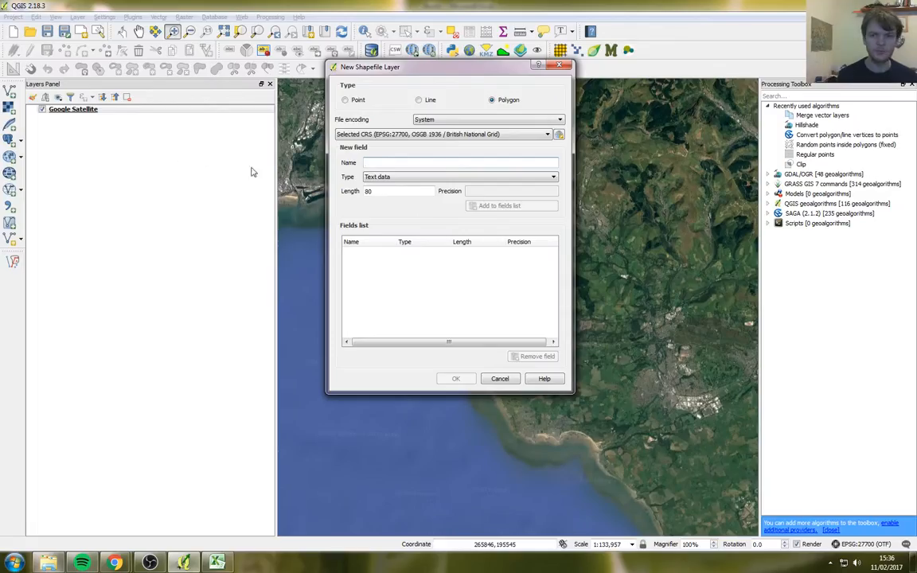
Step: Name the new field 'Phase 1Clas'
{"action": "left_click", "coordinate": [387, 163]}
{"action": "type", "text": "Phase1Clas"}
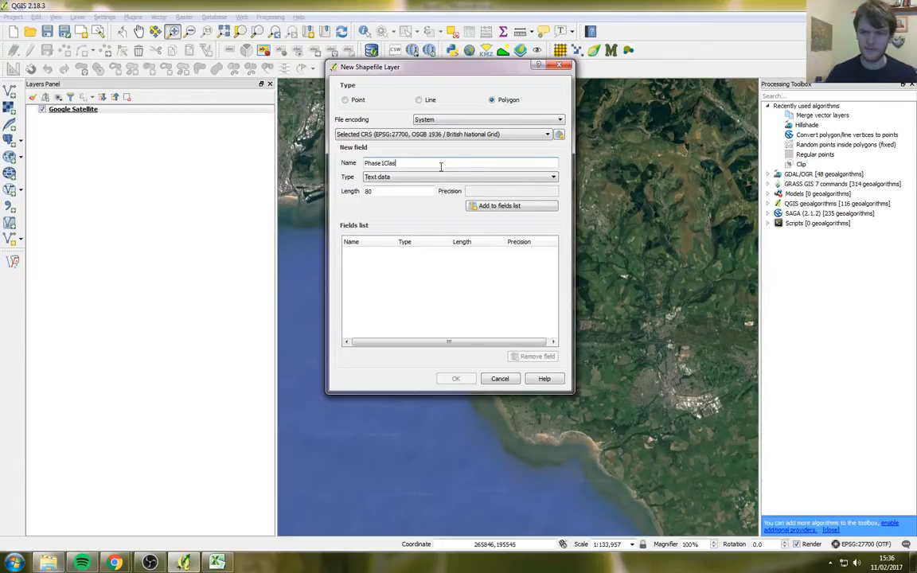
{"action": "key", "text": "shift+Home"}
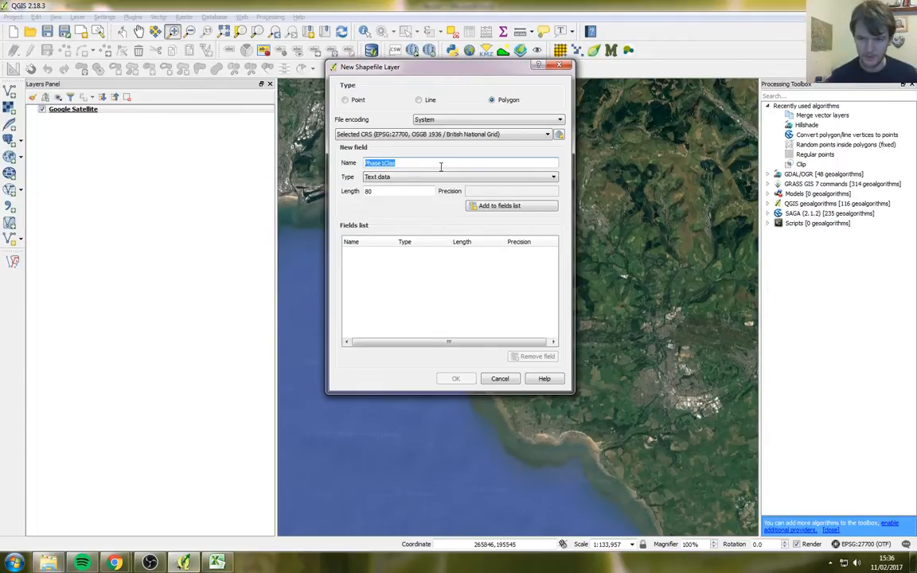
{"action": "key", "text": "Home"}
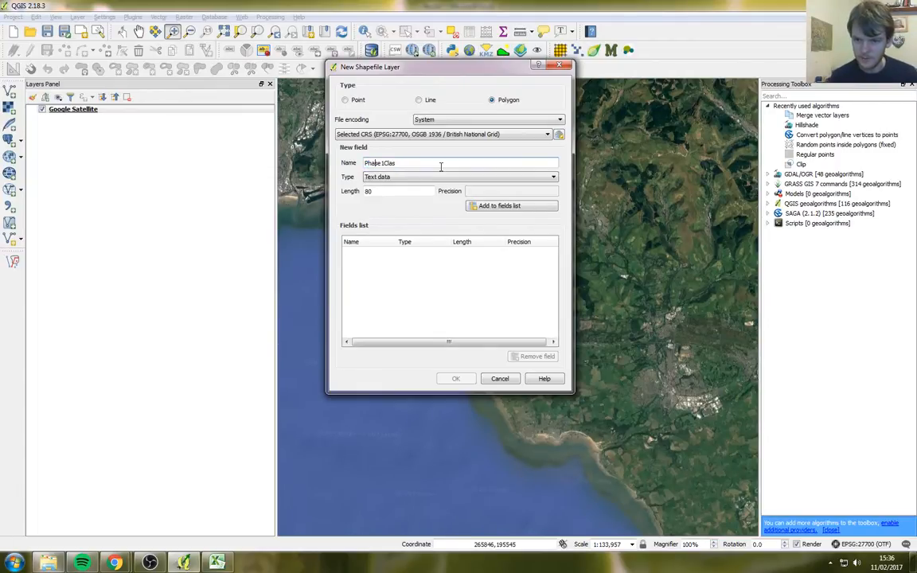
{"action": "key", "text": "Right"}
{"action": "key", "text": "Right"}
{"action": "key", "text": "Right"}
{"action": "key", "text": "Right"}
{"action": "key", "text": "Right"}
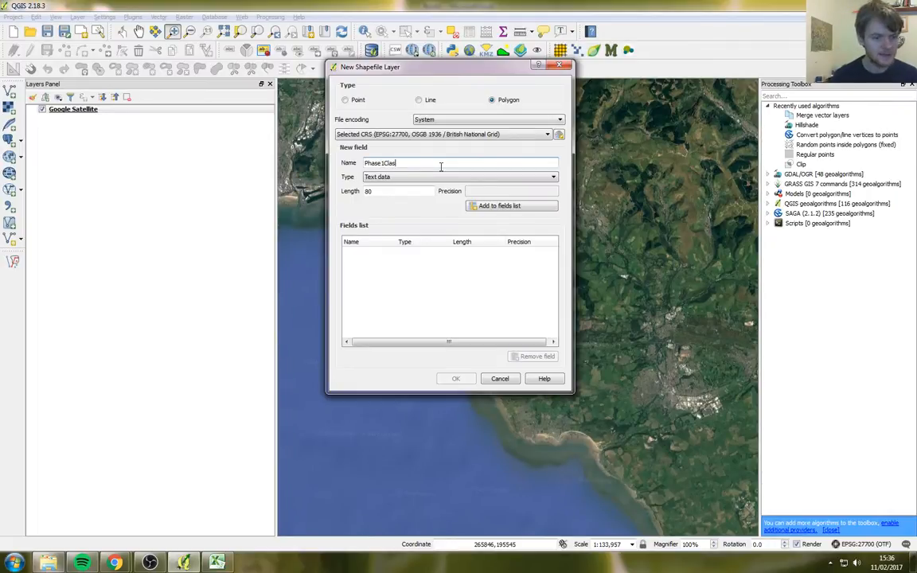
{"action": "key", "text": "ctrl+a"}
{"action": "key", "text": "BackSpace"}
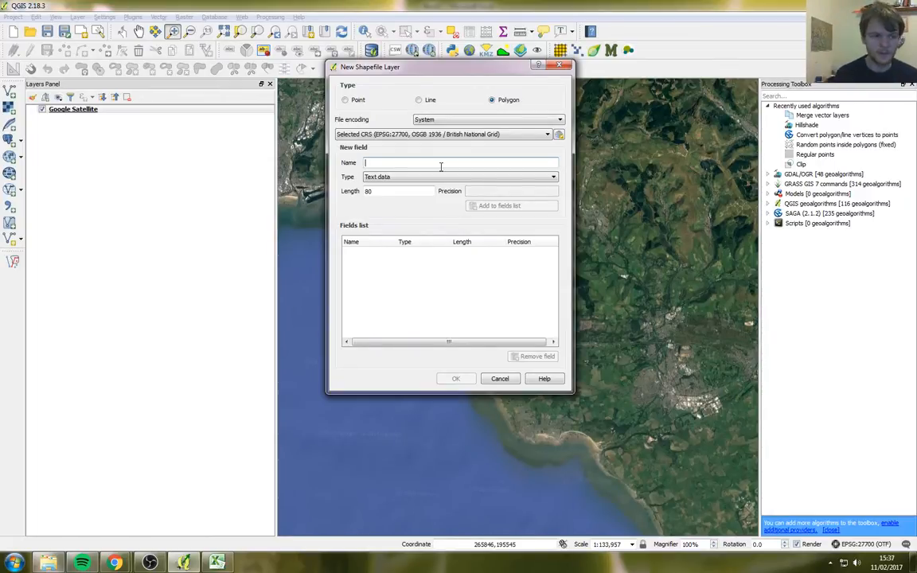
{"action": "type", "text": "Pha"}
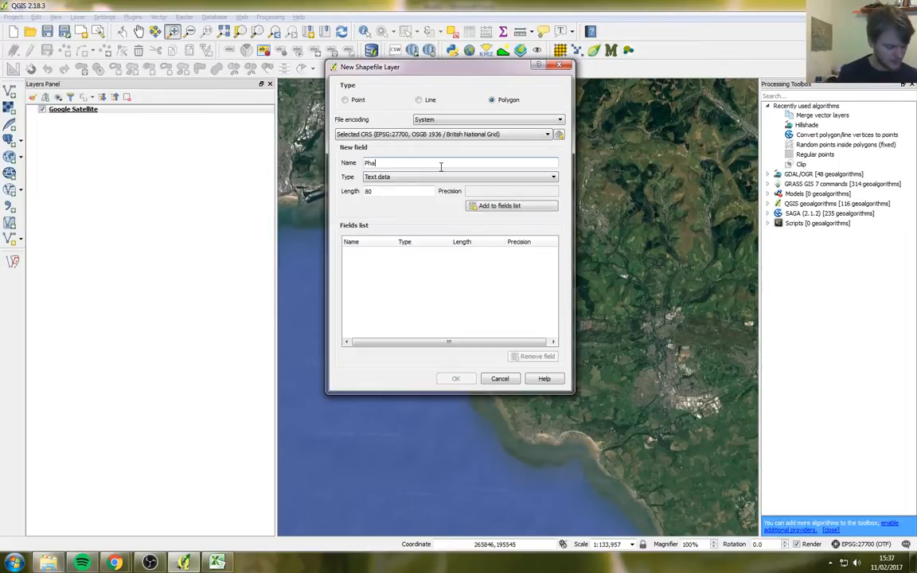
{"action": "type", "text": "se 1Clas"}
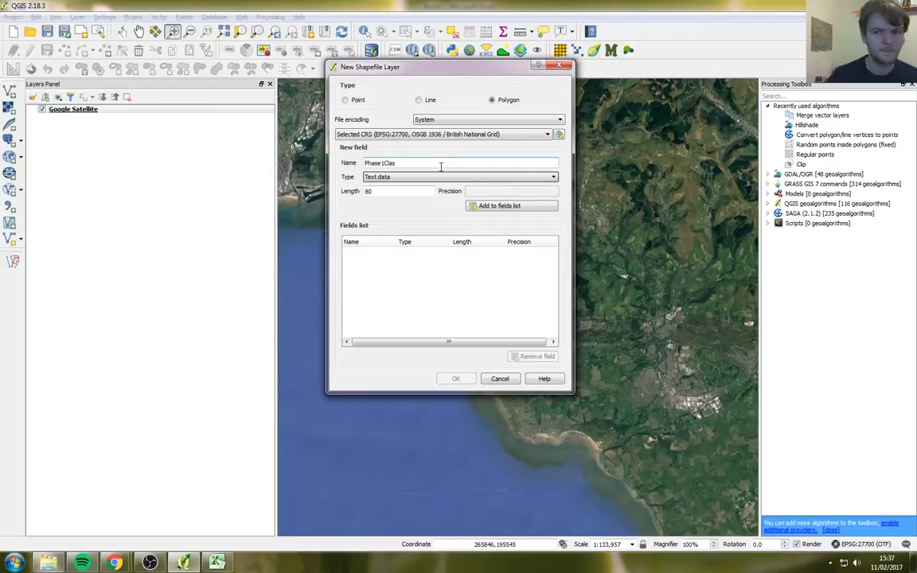
{"action": "key", "text": "Tab"}
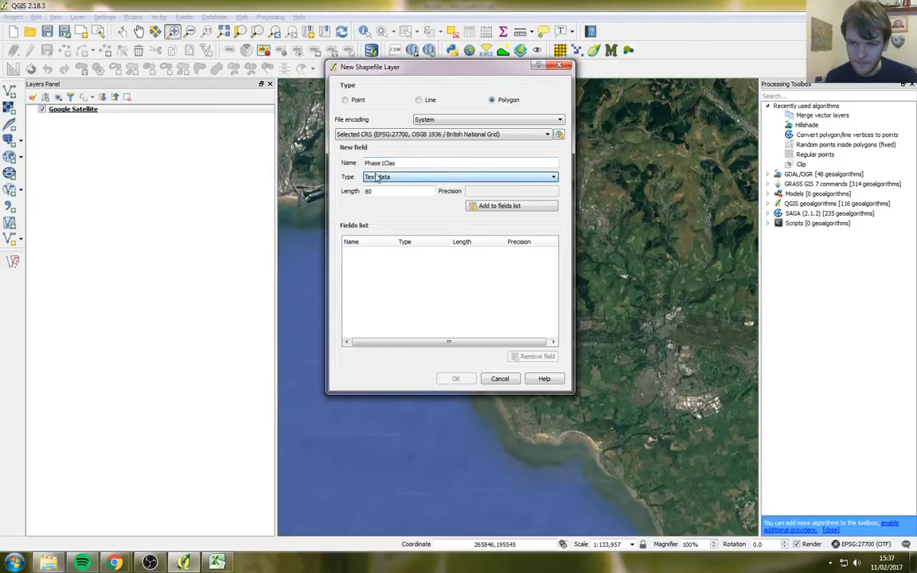
Step: Keep Text data as the field type and switch over to Excel
{"action": "left_click", "coordinate": [376, 179]}
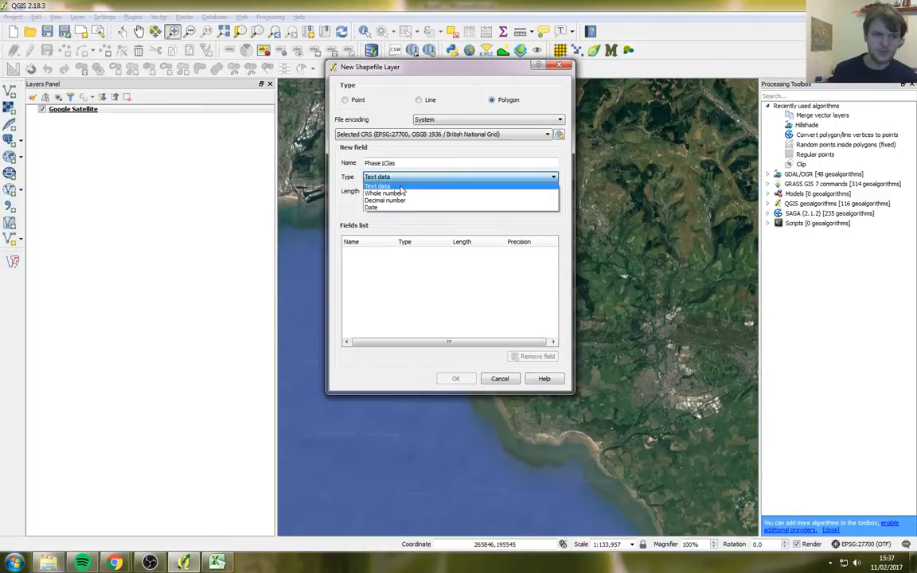
{"action": "left_click", "coordinate": [402, 187]}
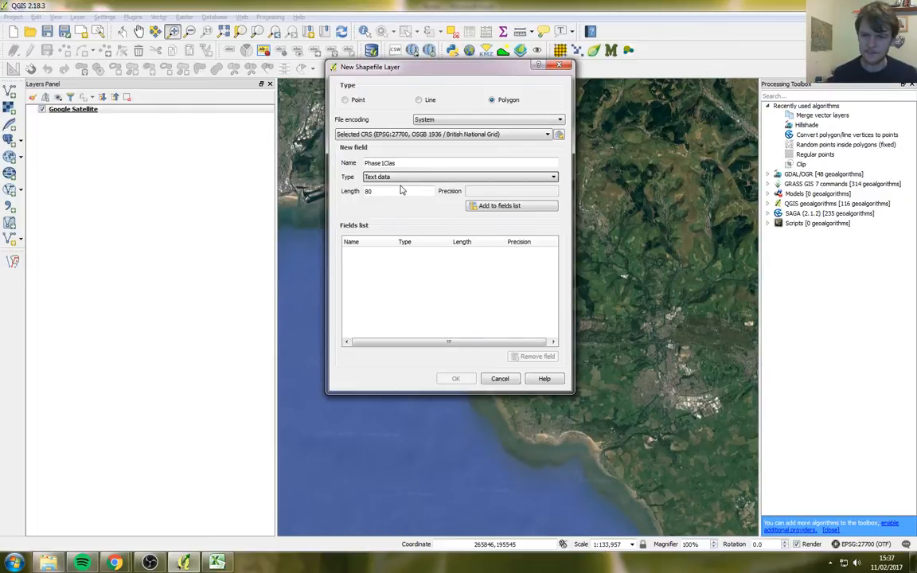
{"action": "key", "text": "alt+Tab"}
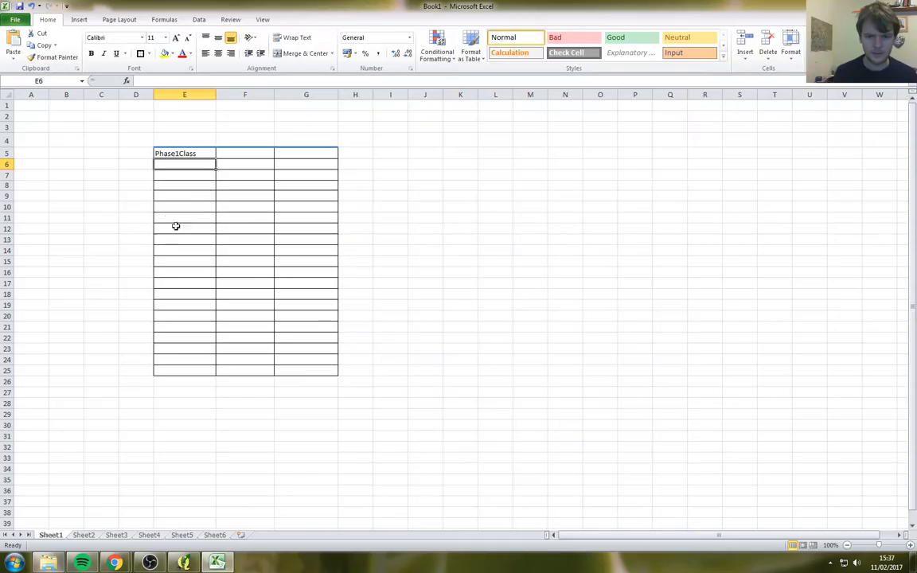
Step: Enter class code A1.1.2 in Excel cell E6, then return to the New Shapefile Layer dialog
{"action": "left_click", "coordinate": [181, 175]}
{"action": "left_click", "coordinate": [183, 164]}
{"action": "type", "text": "A1.1.2"}
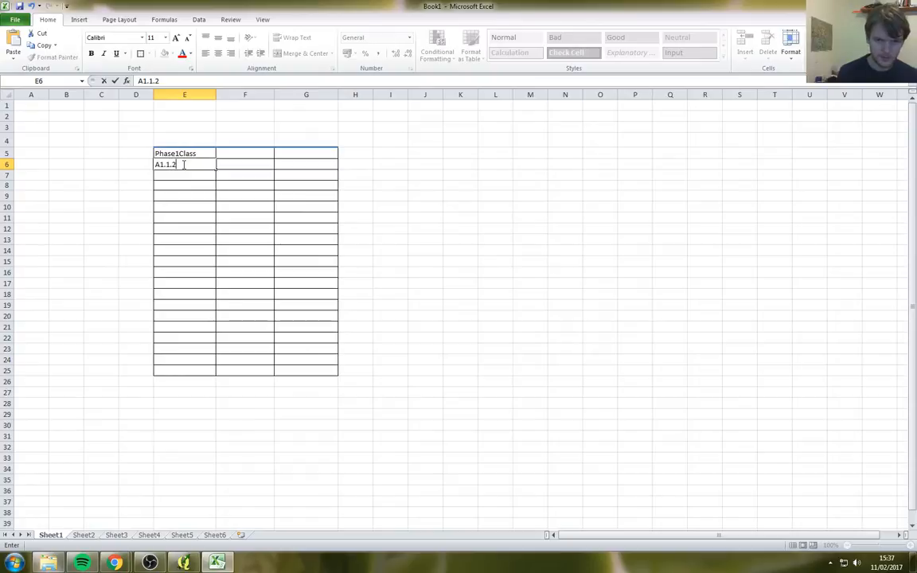
{"action": "key", "text": "Return"}
{"action": "left_click", "coordinate": [183, 164]}
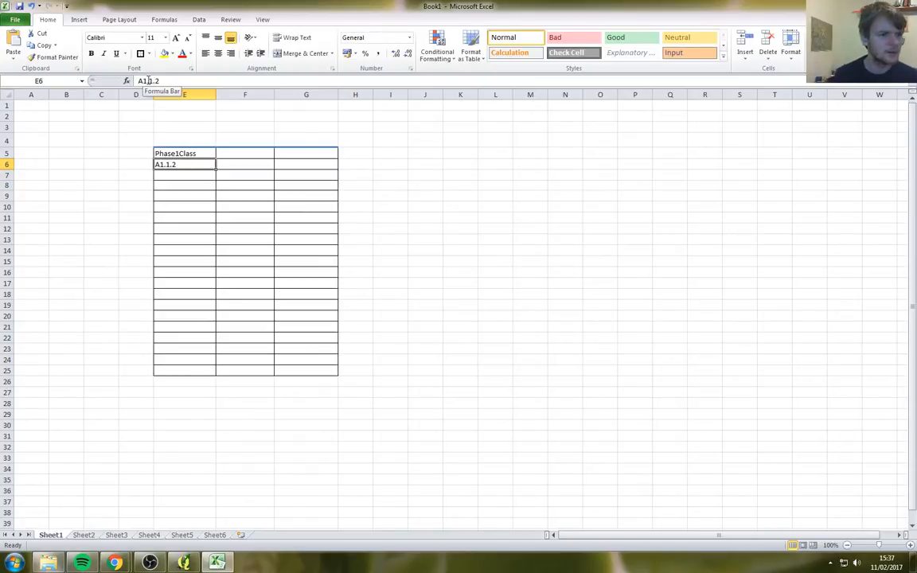
{"action": "key", "text": "alt+Tab"}
{"action": "left_click", "coordinate": [382, 178]}
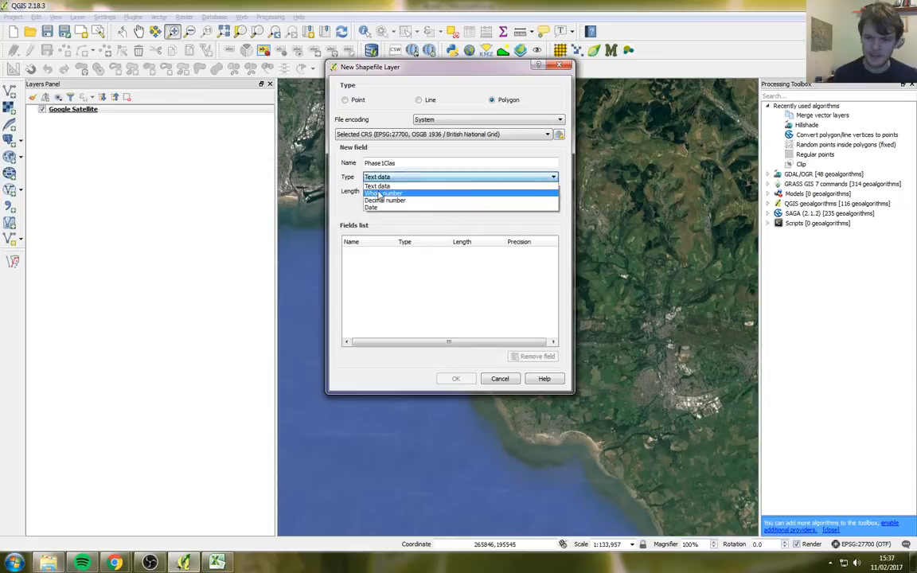
Step: Add the Phase1Clas field as Text data with length 80 to the new layer's fields
{"action": "left_click", "coordinate": [380, 185]}
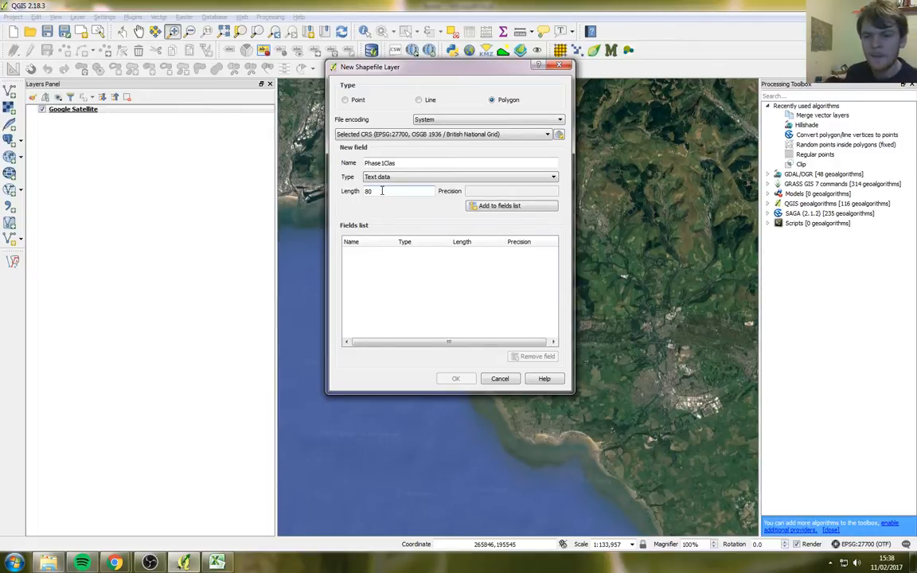
{"action": "left_click", "coordinate": [383, 191]}
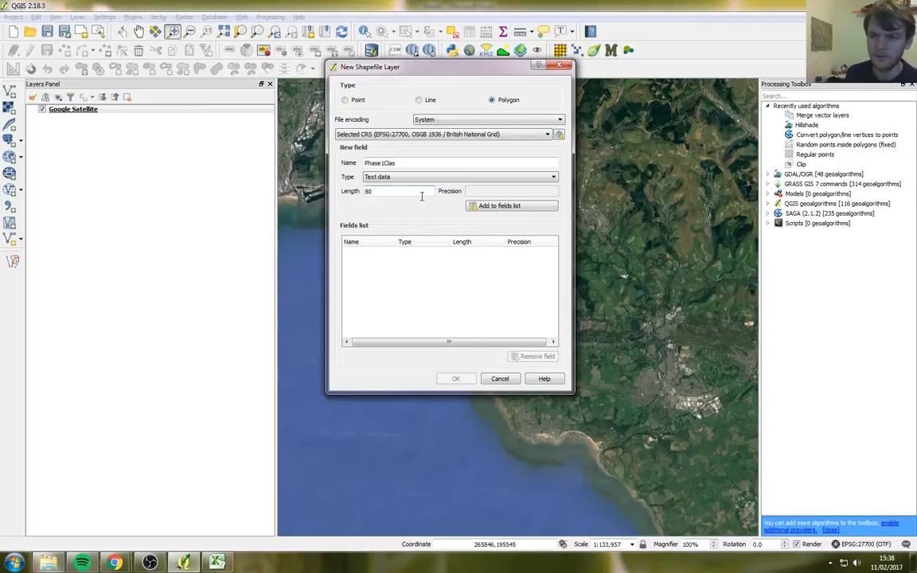
{"action": "left_click", "coordinate": [501, 210]}
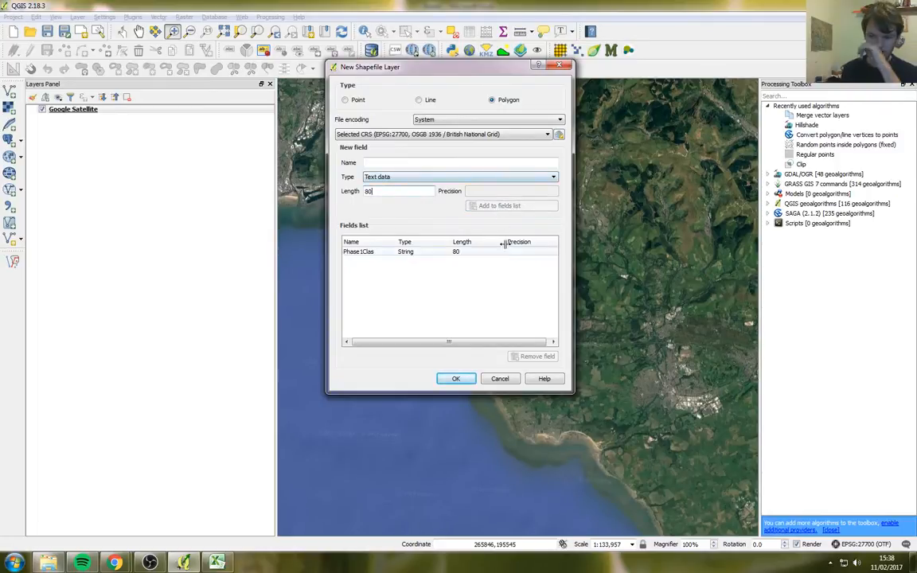
{"action": "key", "text": "alt+Tab"}
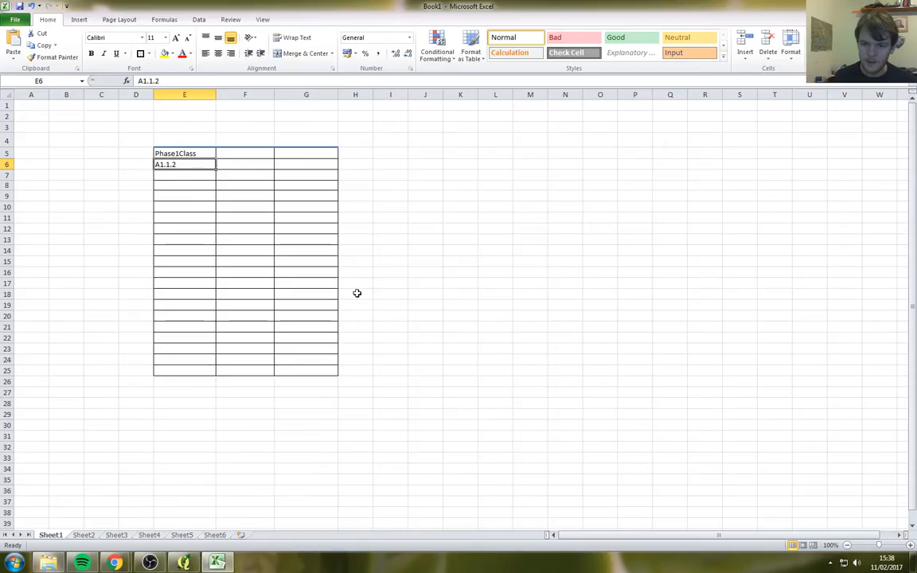
Step: Delete the A1.1.2 code from Excel cell E6 and return to QGIS
{"action": "mouse_move", "coordinate": [189, 153]}
{"action": "left_mouse_down"}
{"action": "mouse_move", "coordinate": [209, 371]}
{"action": "mouse_move", "coordinate": [189, 168]}
{"action": "left_mouse_up"}
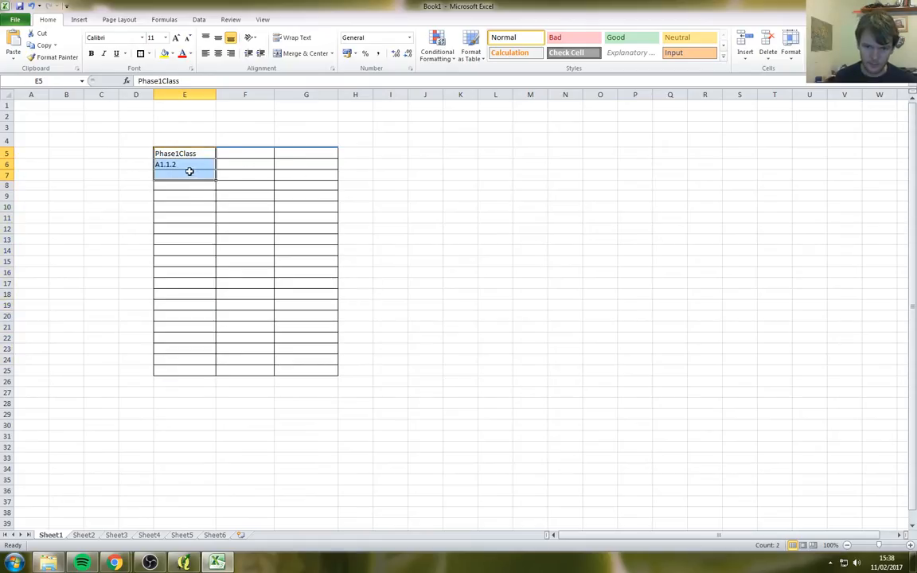
{"action": "left_click", "coordinate": [174, 167]}
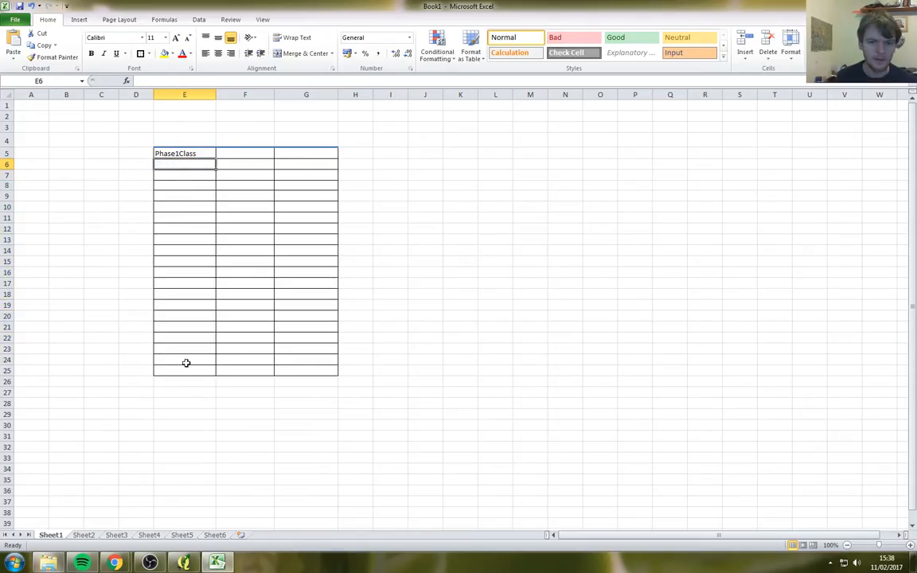
{"action": "key", "text": "Delete"}
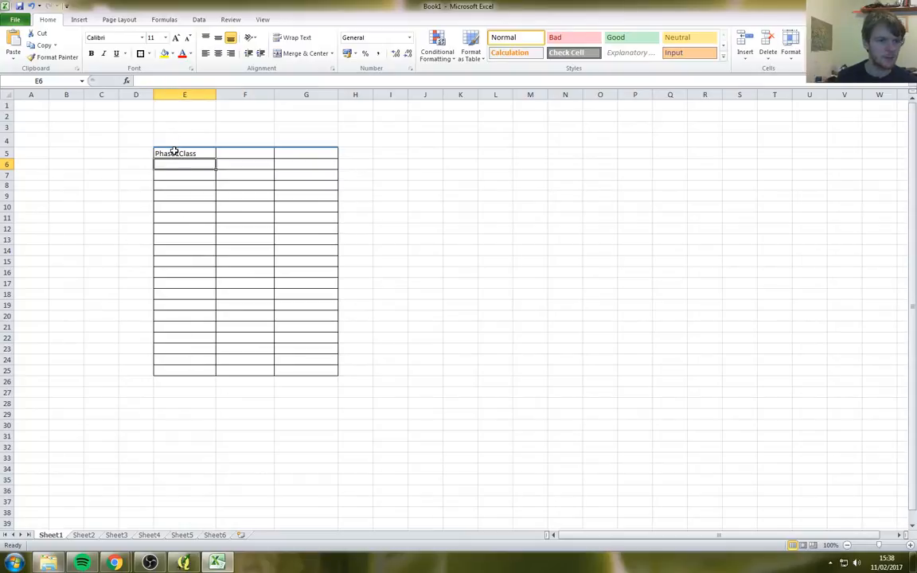
{"action": "left_click_drag", "start_coordinate": [174, 152], "coordinate": [189, 172]}
{"action": "key", "text": "alt+Tab"}
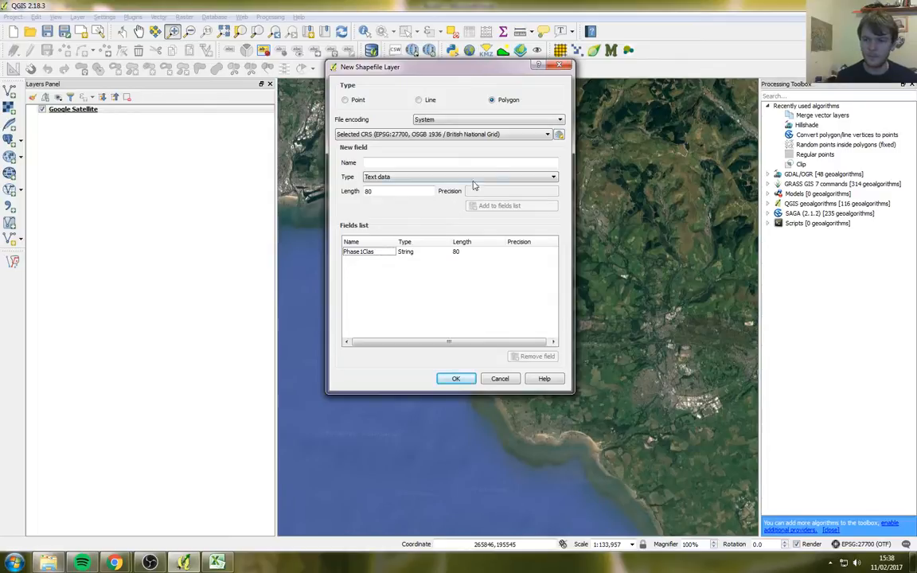
Step: Confirm the new shapefile layer and browse to the Work folder in H: Documents
{"action": "mouse_move", "coordinate": [410, 67]}
{"action": "left_mouse_down"}
{"action": "mouse_move", "coordinate": [418, 73]}
{"action": "mouse_move", "coordinate": [394, 72]}
{"action": "left_mouse_up"}
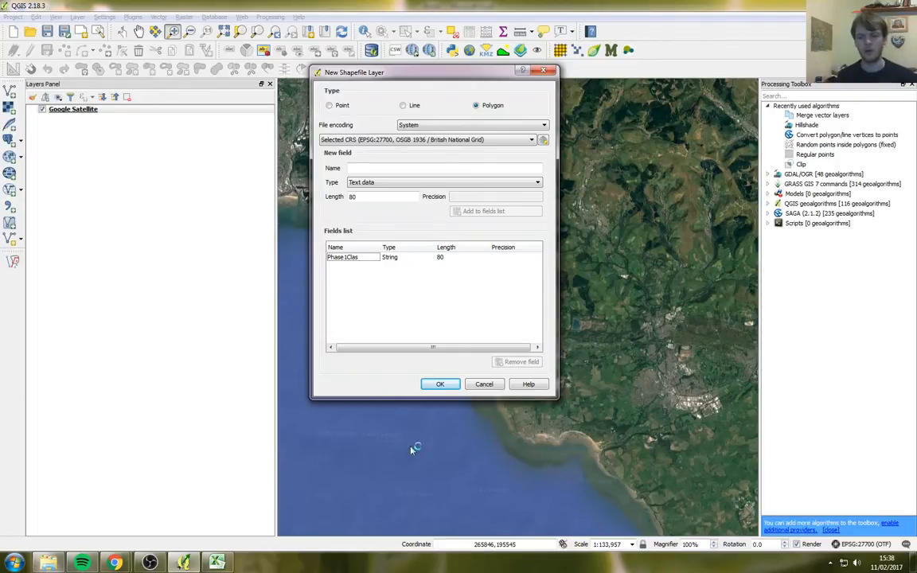
{"action": "left_click", "coordinate": [441, 385]}
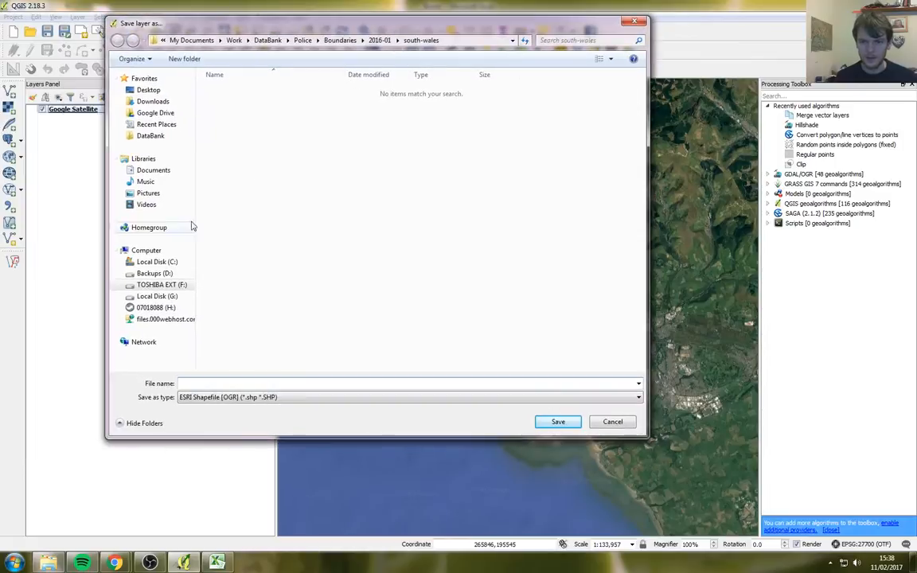
{"action": "left_click", "coordinate": [153, 307]}
{"action": "left_click", "coordinate": [239, 193]}
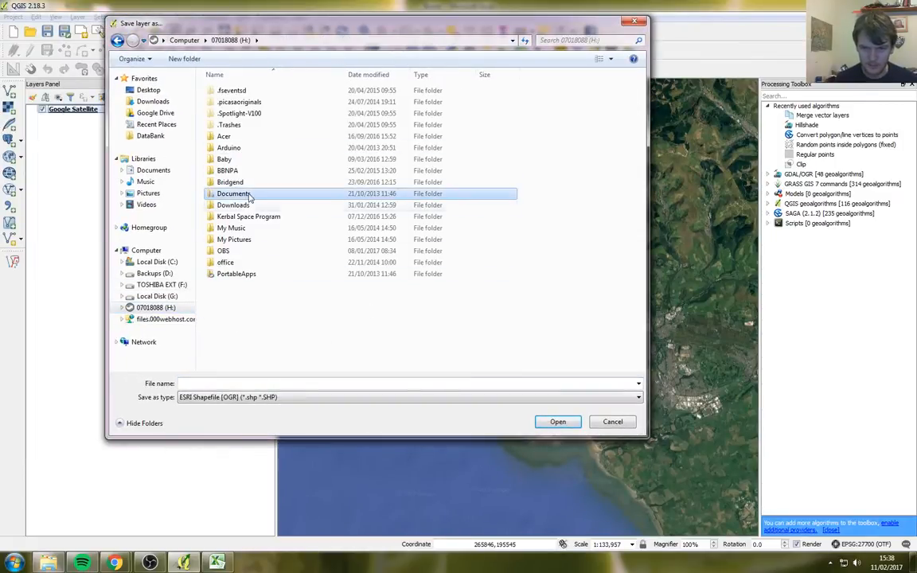
{"action": "key", "text": "Return"}
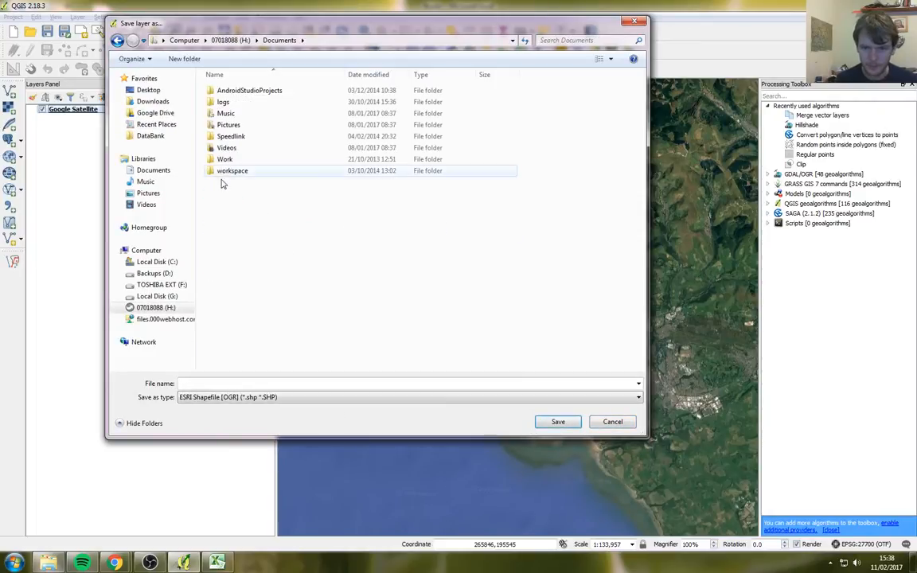
{"action": "left_click", "coordinate": [232, 160]}
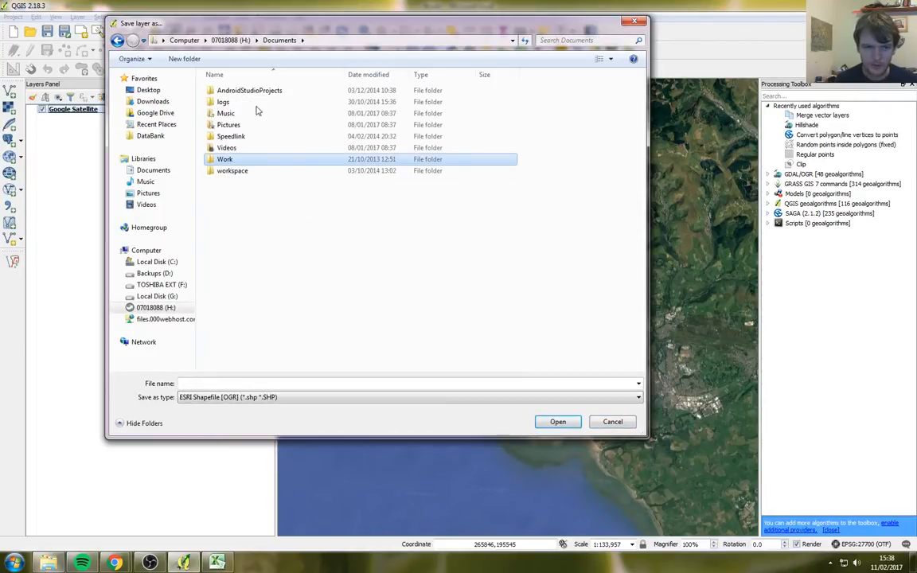
{"action": "double_click", "coordinate": [243, 160]}
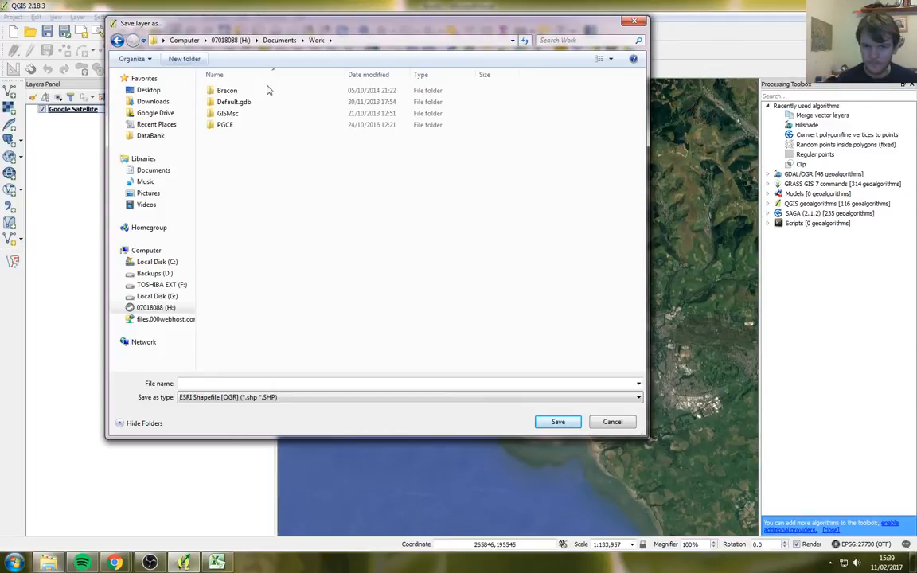
Step: Create a Phase1Margam folder inside Work and open it as the save location
{"action": "left_click", "coordinate": [186, 61]}
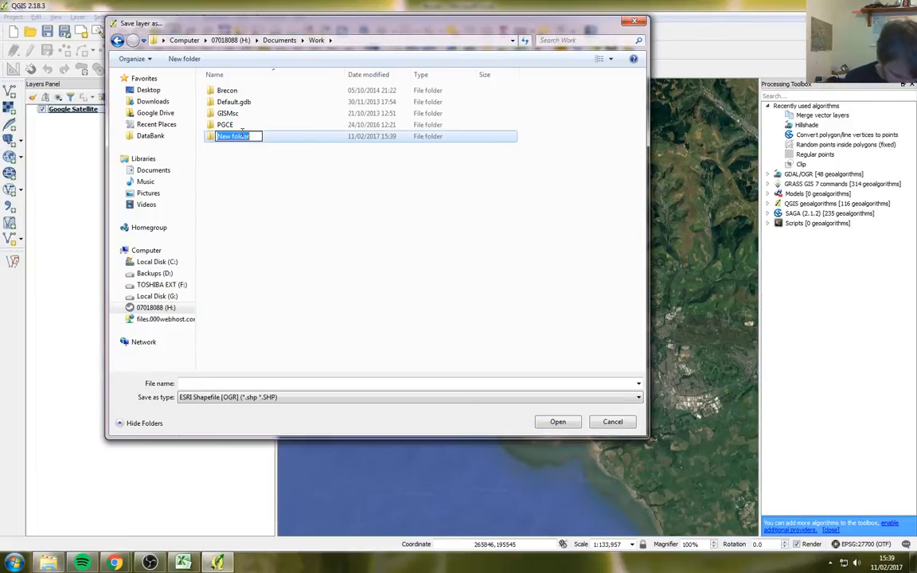
{"action": "type", "text": "Phase1Margam"}
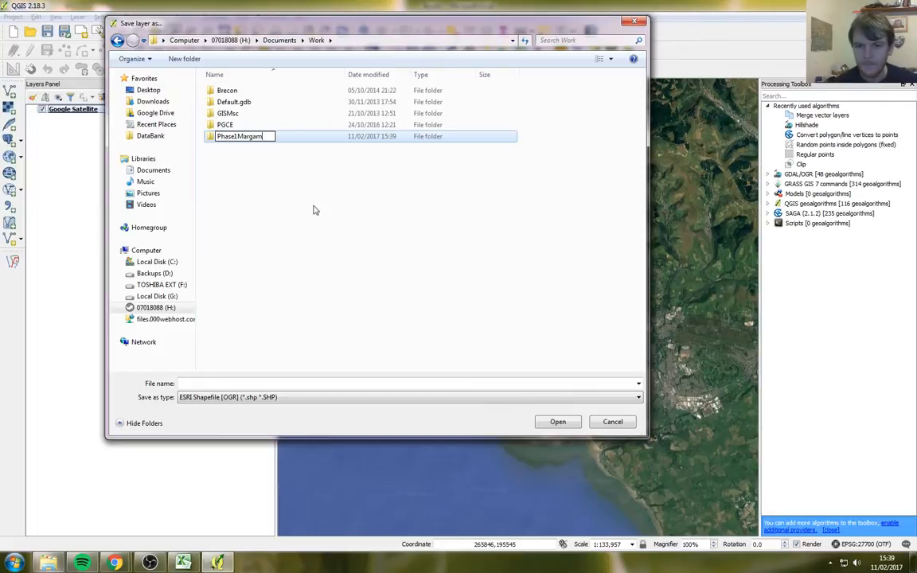
{"action": "key", "text": "Return"}
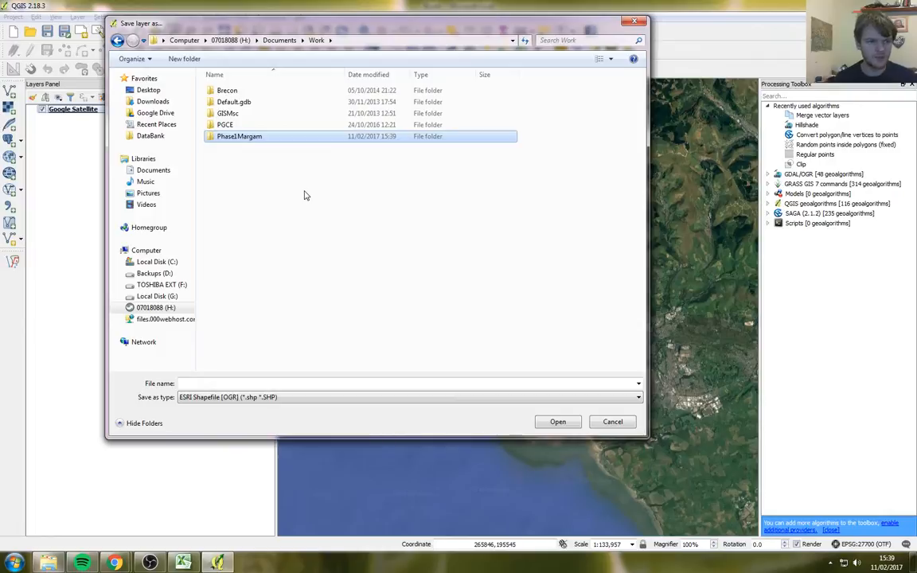
{"action": "double_click", "coordinate": [257, 141]}
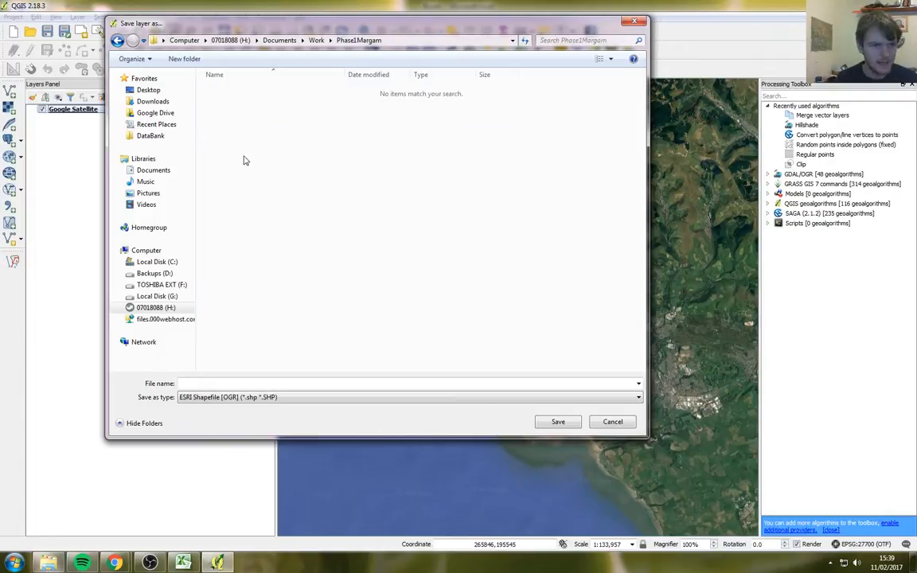
{"action": "left_click", "coordinate": [316, 39]}
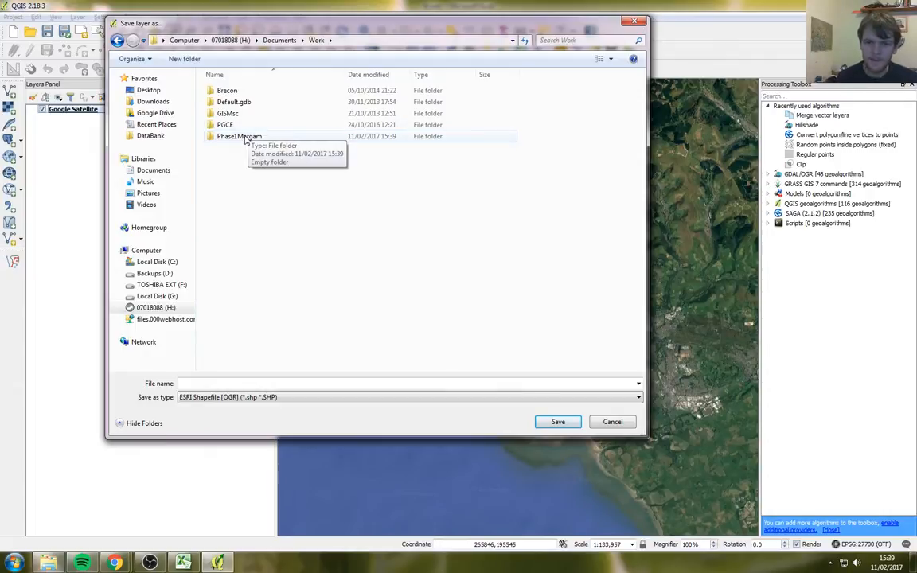
{"action": "double_click", "coordinate": [247, 138]}
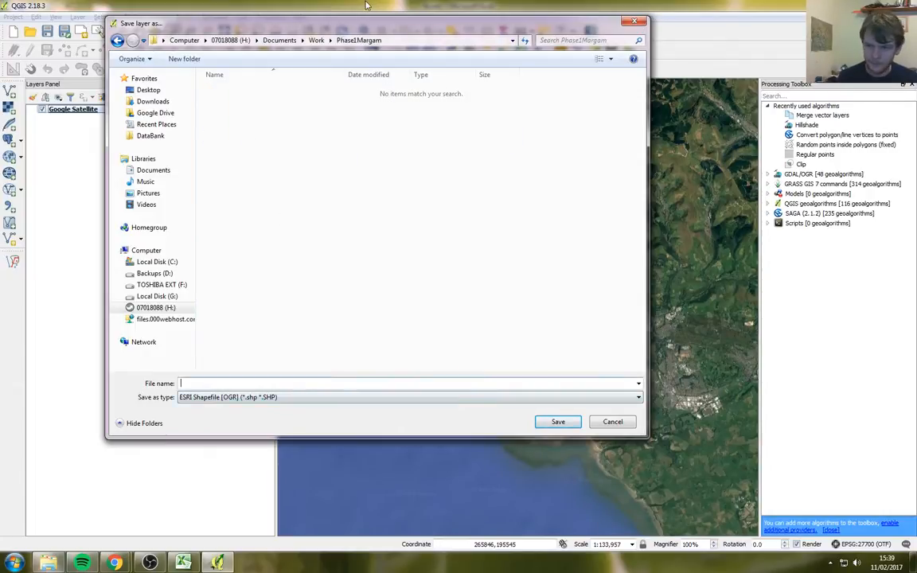
{"action": "left_click_drag", "start_coordinate": [365, 28], "coordinate": [430, 76]}
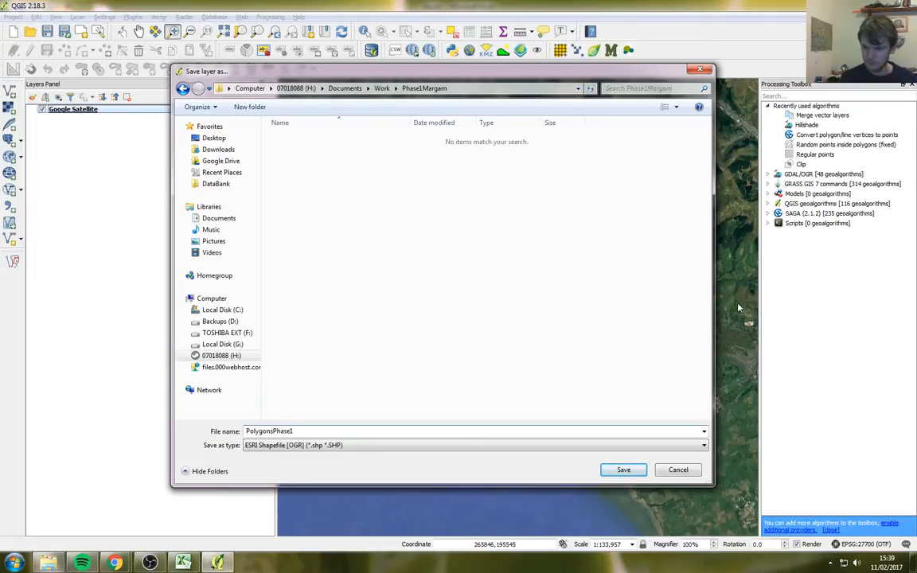
Step: Save PolygonsPhase1 and confirm its attribute table has a Phase1Clas column and no features
{"action": "left_click", "coordinate": [623, 470]}
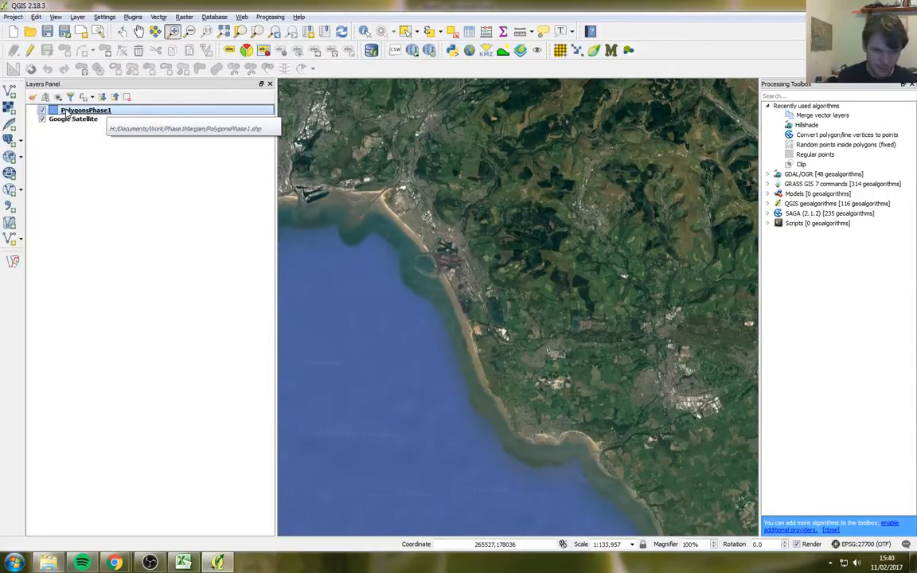
{"action": "right_click", "coordinate": [68, 112]}
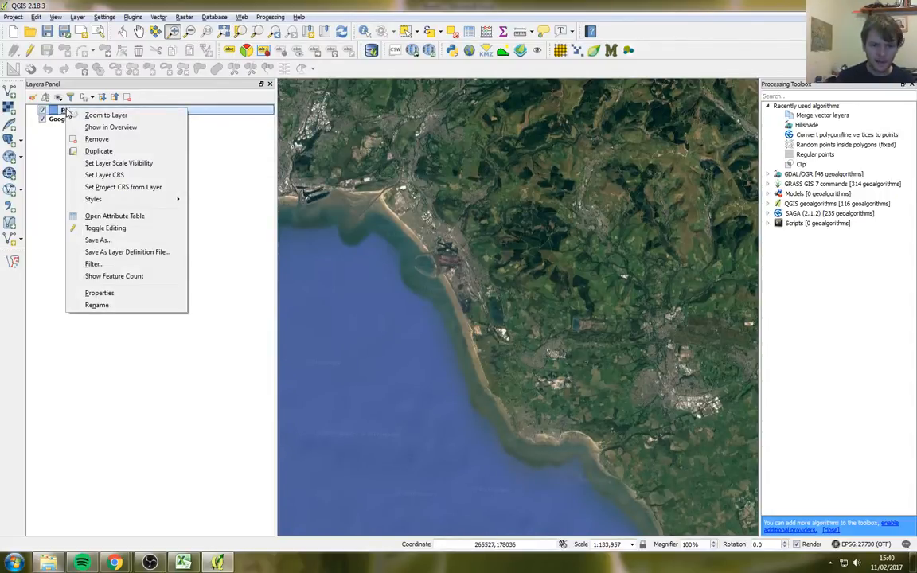
{"action": "left_click", "coordinate": [136, 219]}
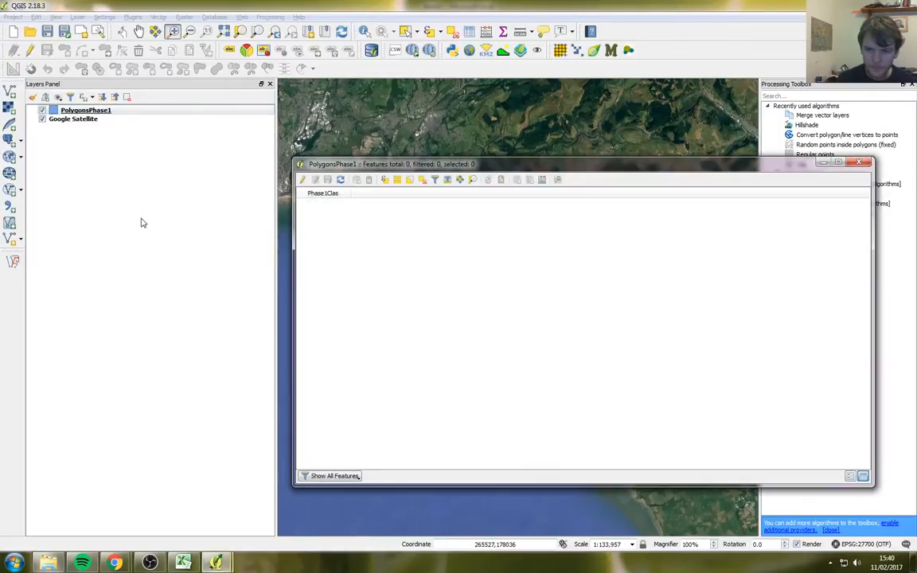
{"action": "left_click_drag", "start_coordinate": [383, 161], "coordinate": [295, 127]}
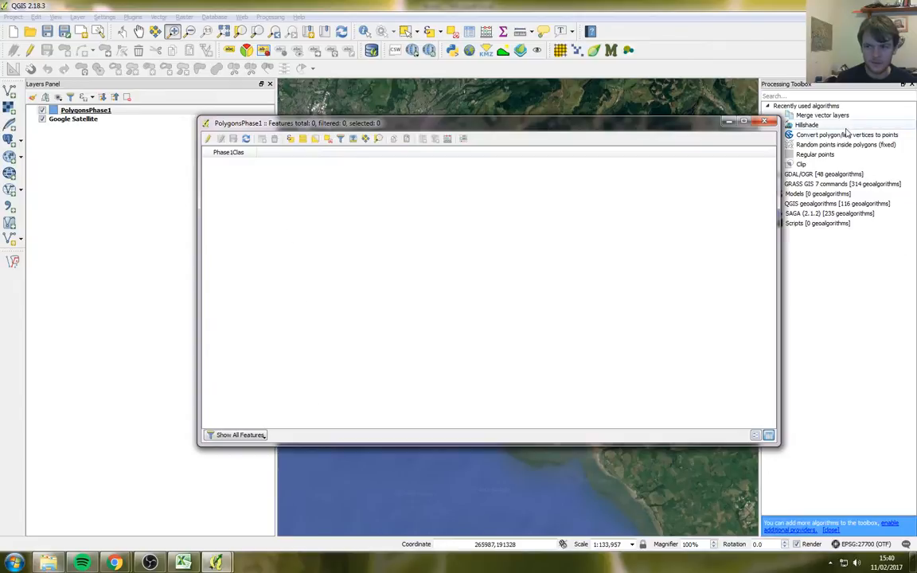
{"action": "left_click", "coordinate": [763, 124]}
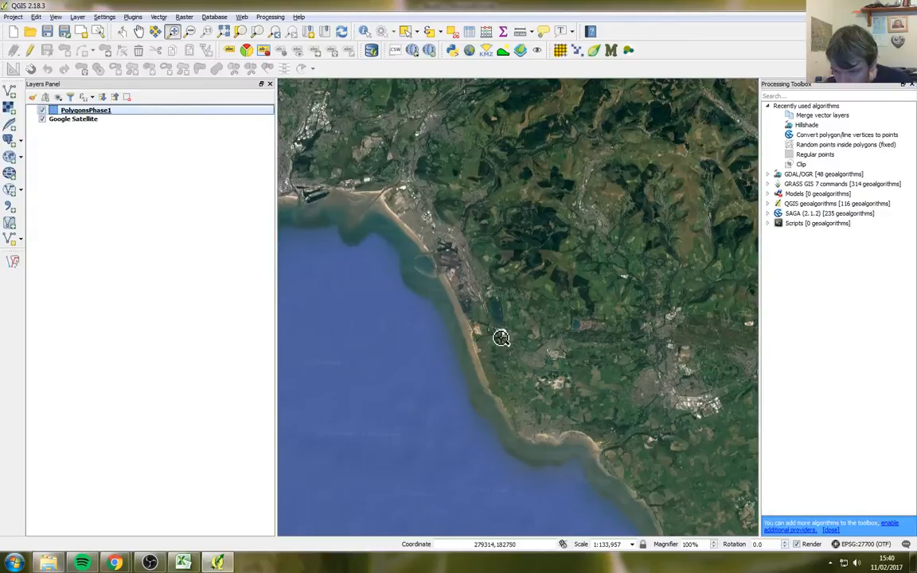
Step: Zoom in with two boxes from inland of the coast down onto the car park
{"action": "left_click_drag", "start_coordinate": [539, 289], "coordinate": [487, 327]}
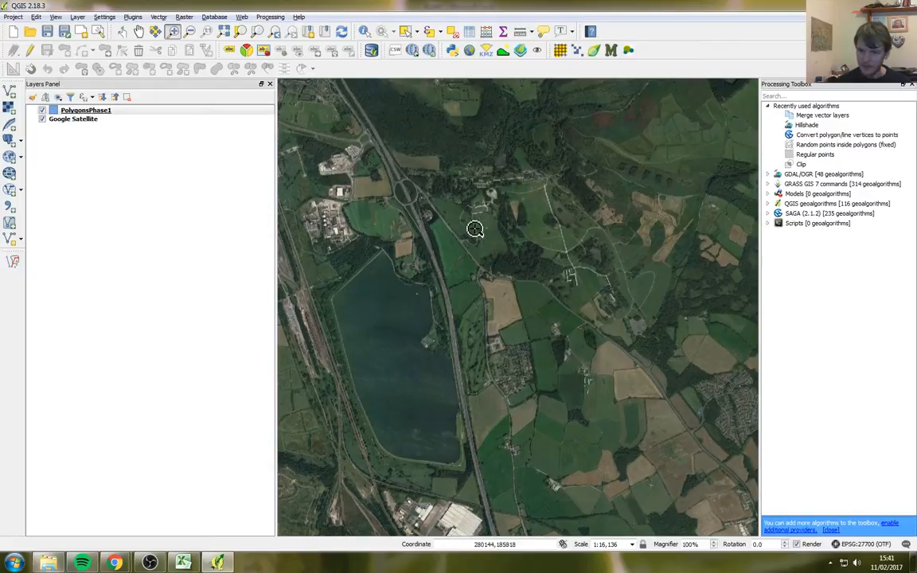
{"action": "left_click_drag", "start_coordinate": [502, 196], "coordinate": [465, 236]}
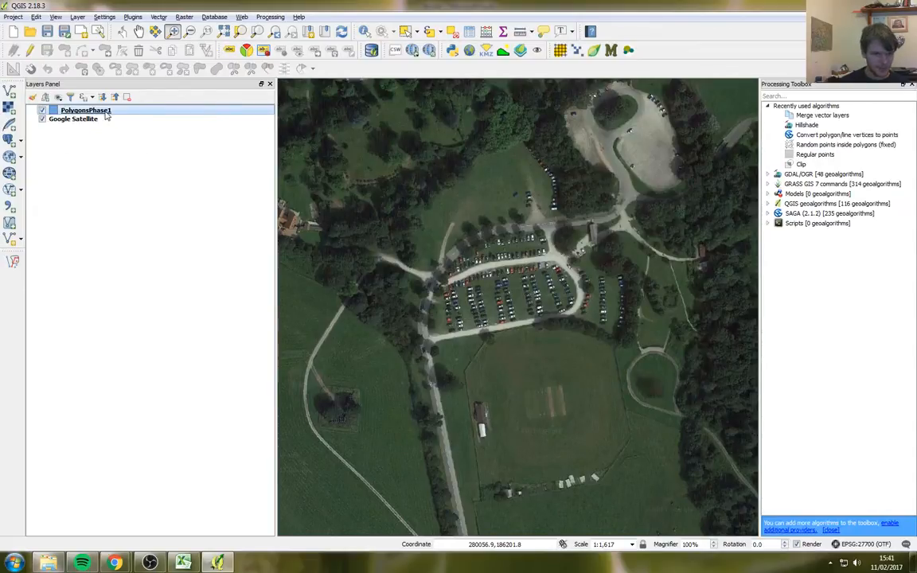
Step: Turn on editing for PolygonsPhase1 and choose the Add Polygon Feature tool
{"action": "left_click", "coordinate": [30, 51]}
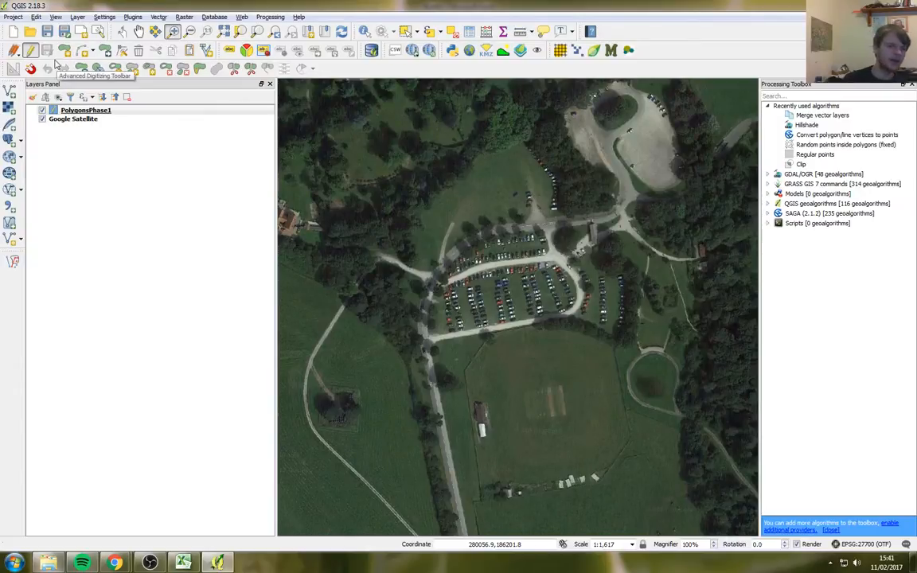
{"action": "left_click", "coordinate": [64, 51]}
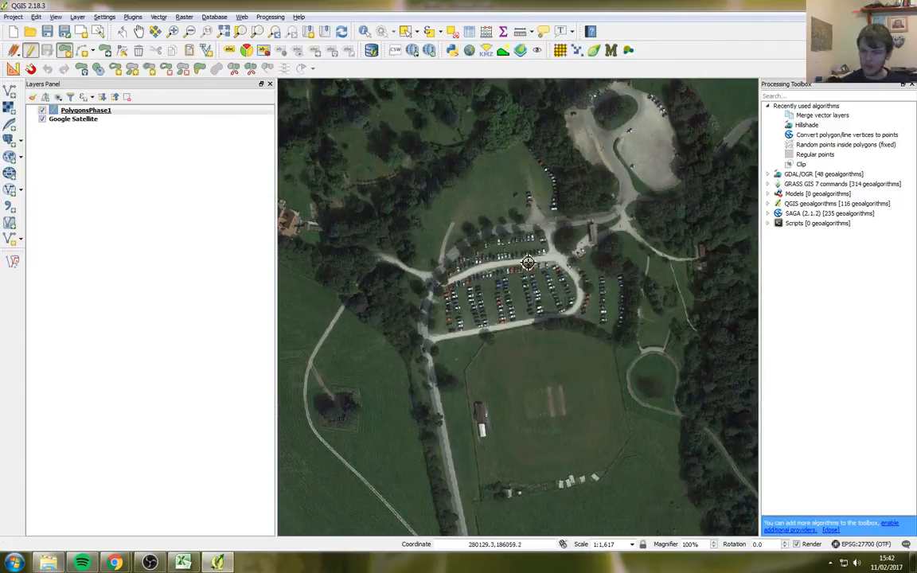
Step: Begin the car park polygon with vertices along the upper road edge toward the eastern bend
{"action": "scroll", "coordinate": [525, 259], "scroll_direction": "up", "scroll_amount": 1}
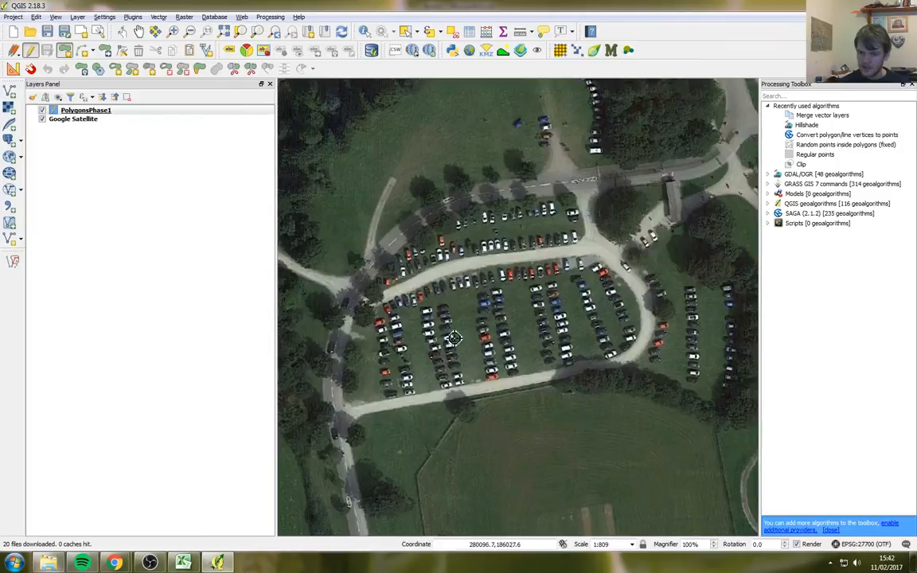
{"action": "scroll", "coordinate": [404, 348], "scroll_direction": "up", "scroll_amount": 1}
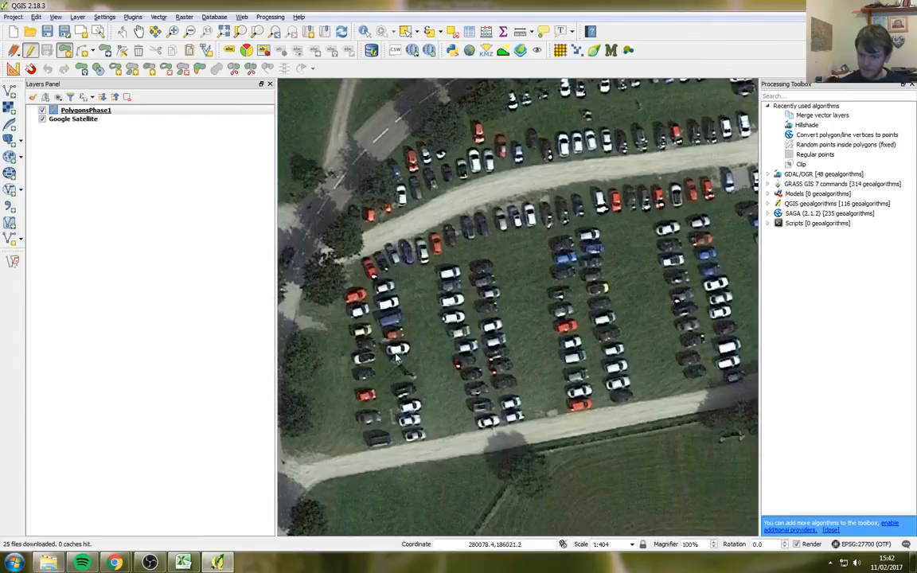
{"action": "scroll", "coordinate": [404, 353], "scroll_direction": "down", "scroll_amount": 1}
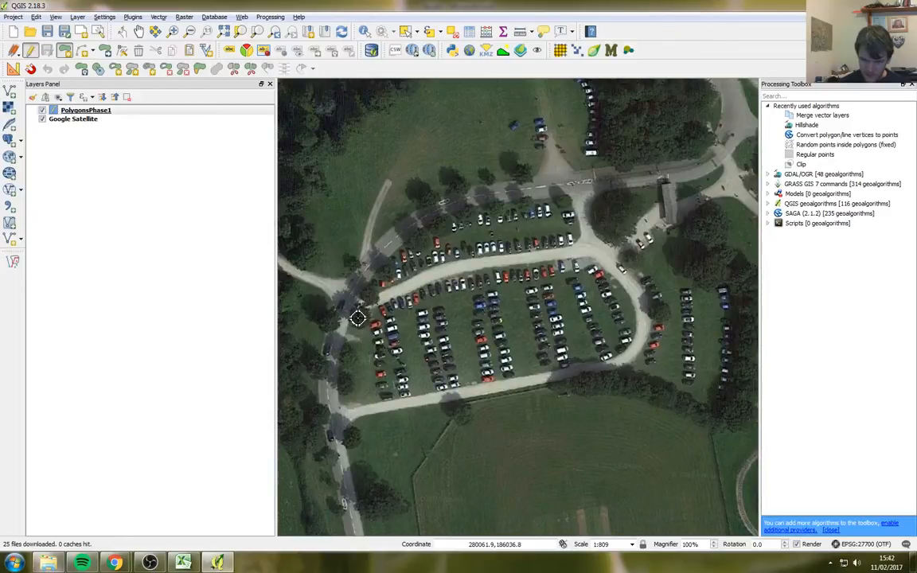
{"action": "left_click", "coordinate": [442, 282]}
{"action": "left_click", "coordinate": [485, 269]}
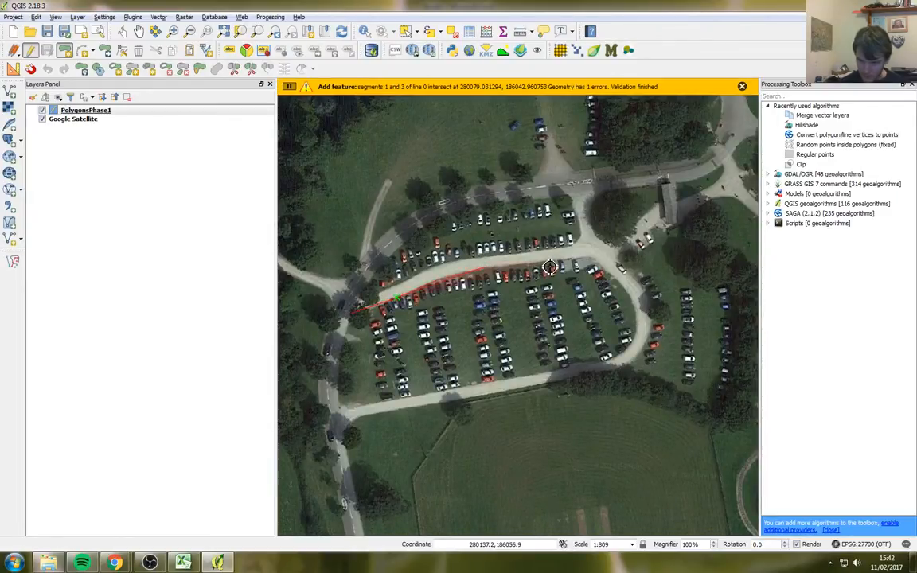
{"action": "left_click", "coordinate": [594, 262]}
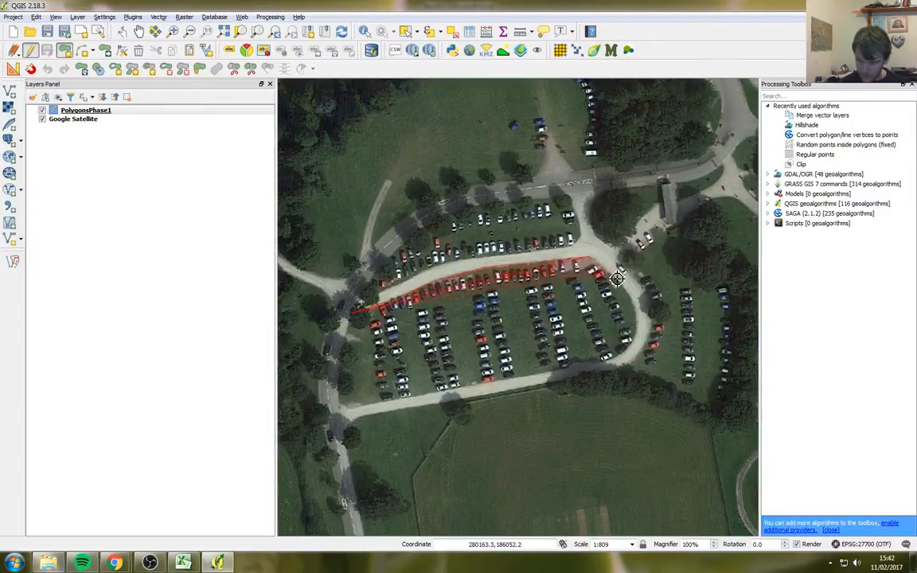
{"action": "left_click", "coordinate": [617, 277]}
{"action": "left_click", "coordinate": [633, 301]}
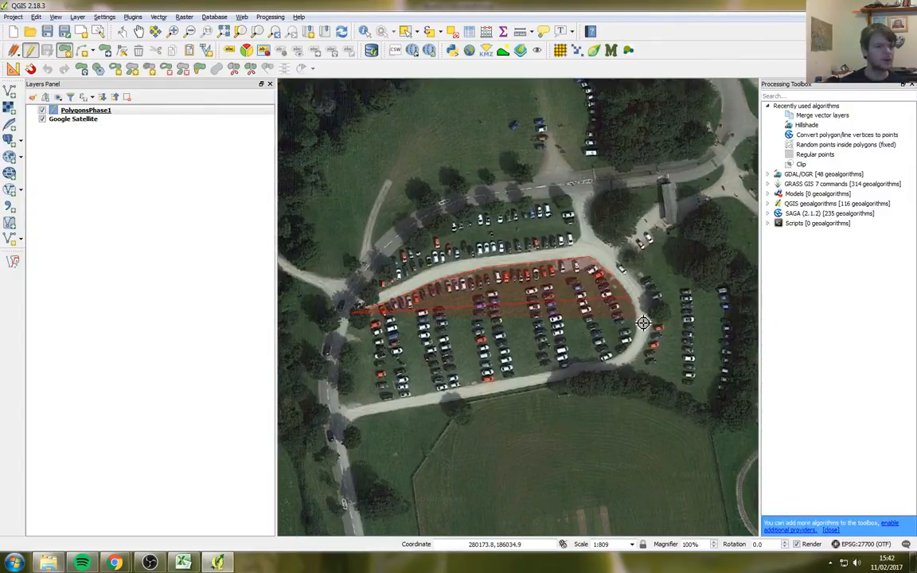
Step: Continue vertices around the eastern bend and lower road to the south-west corner, then finish
{"action": "left_click", "coordinate": [642, 322]}
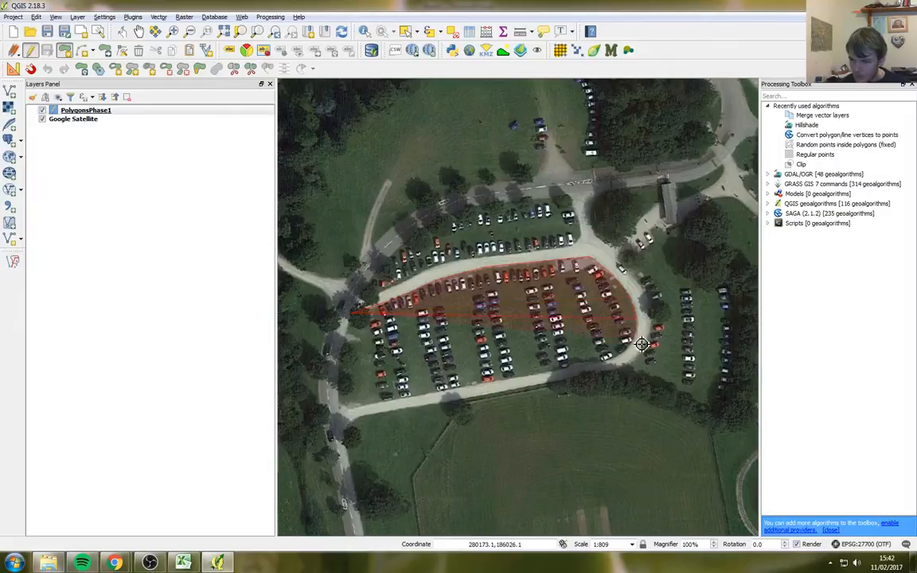
{"action": "left_click", "coordinate": [621, 362]}
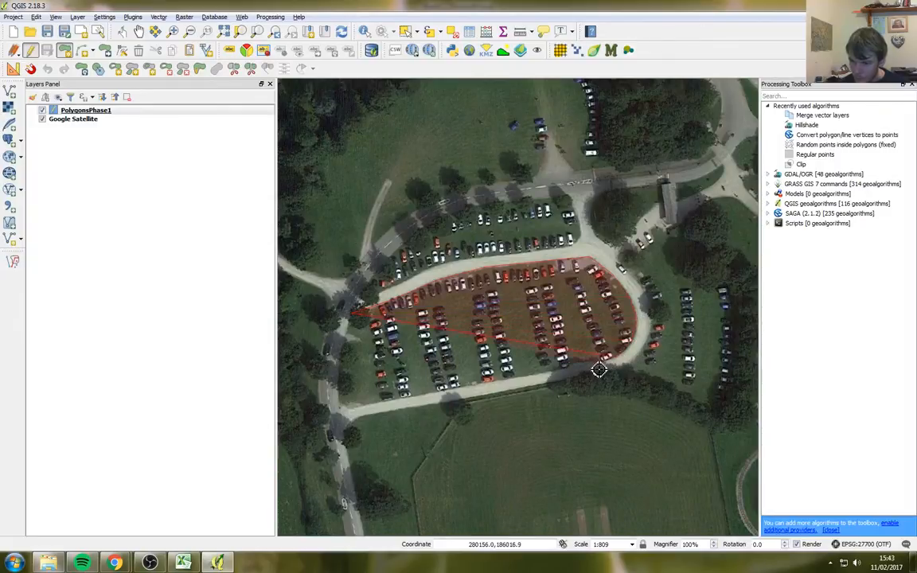
{"action": "left_click", "coordinate": [483, 390]}
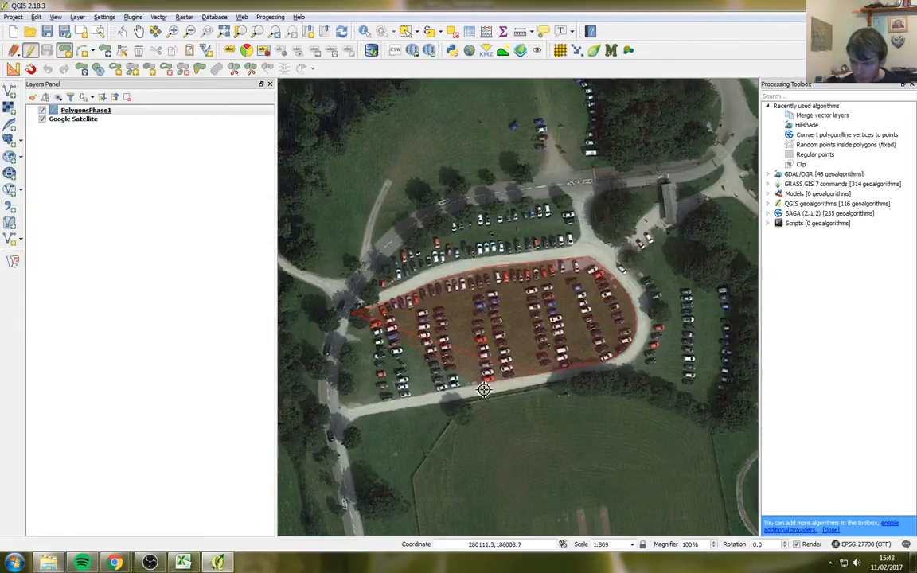
{"action": "left_click", "coordinate": [411, 401]}
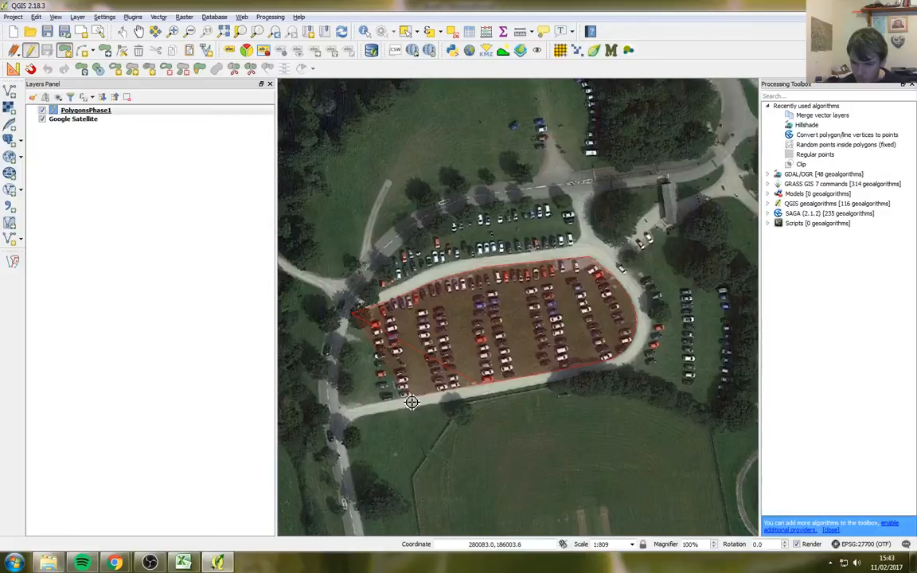
{"action": "left_click", "coordinate": [342, 408]}
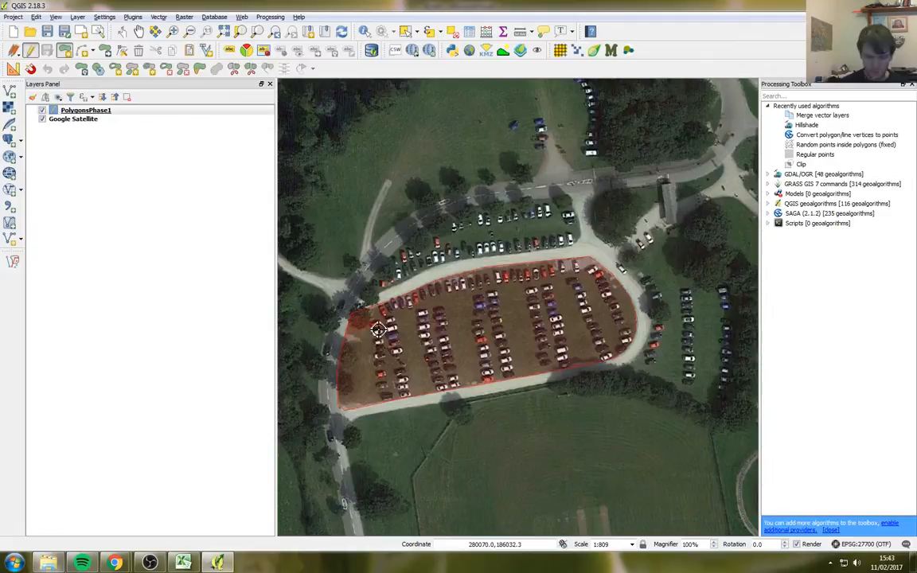
{"action": "right_click", "coordinate": [379, 330]}
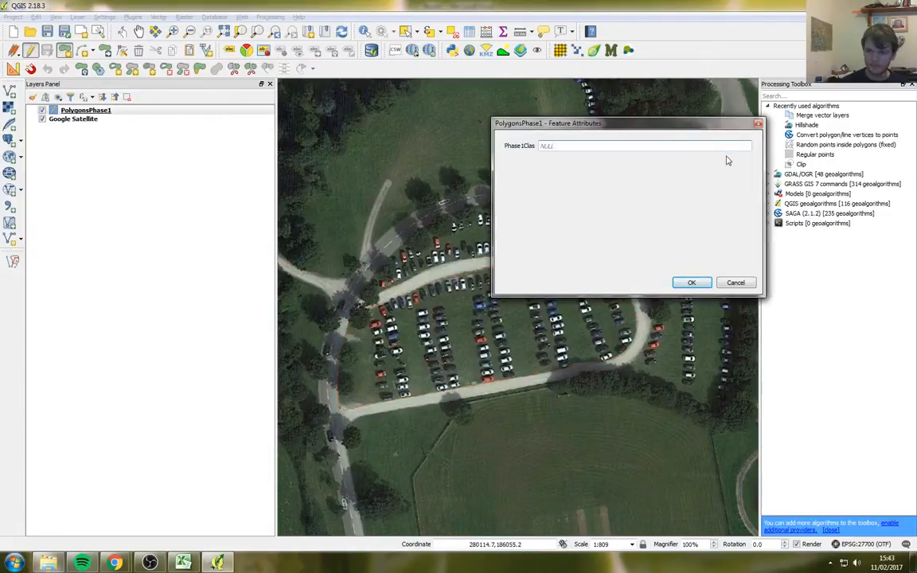
Step: Give the car park polygon Phase1Clas code 1.2 and save it
{"action": "left_click_drag", "start_coordinate": [522, 119], "coordinate": [493, 177]}
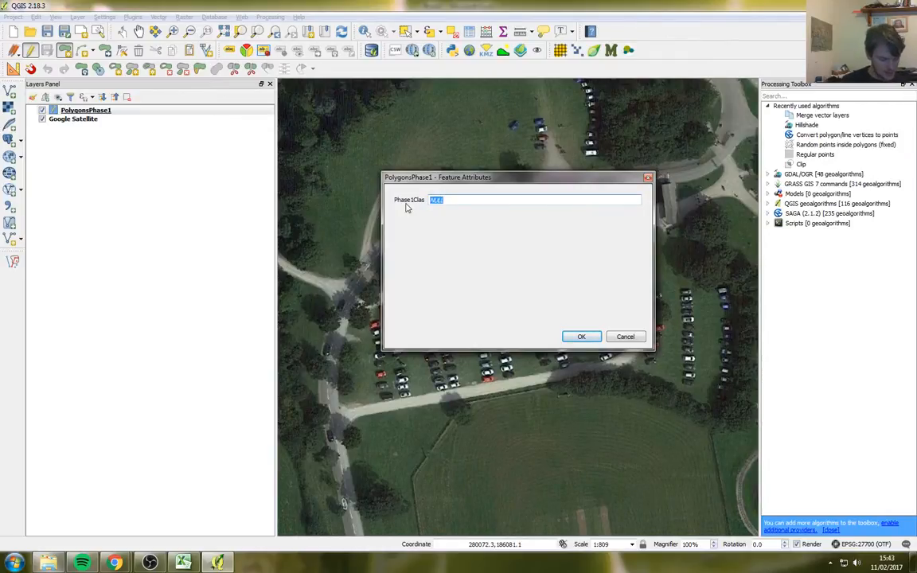
{"action": "type", "text": "1.2"}
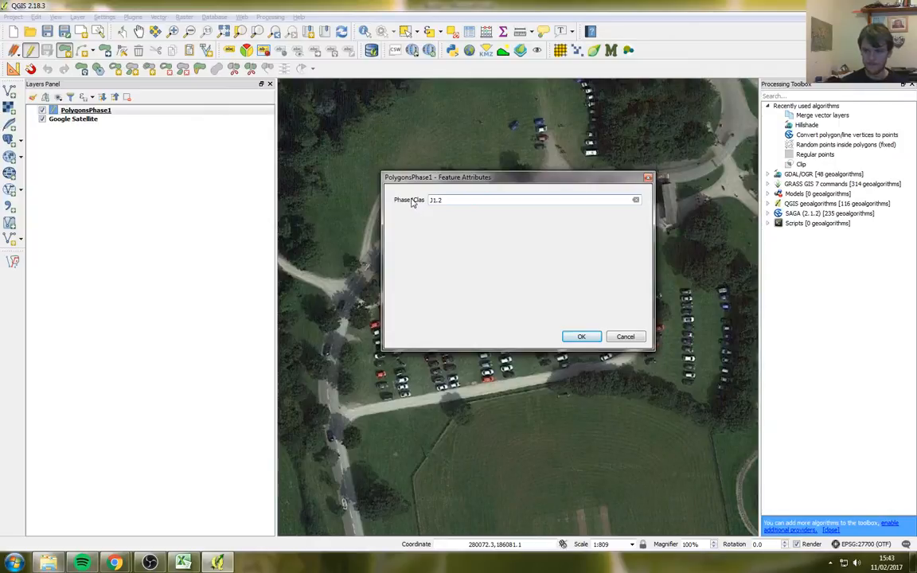
{"action": "left_click", "coordinate": [581, 336]}
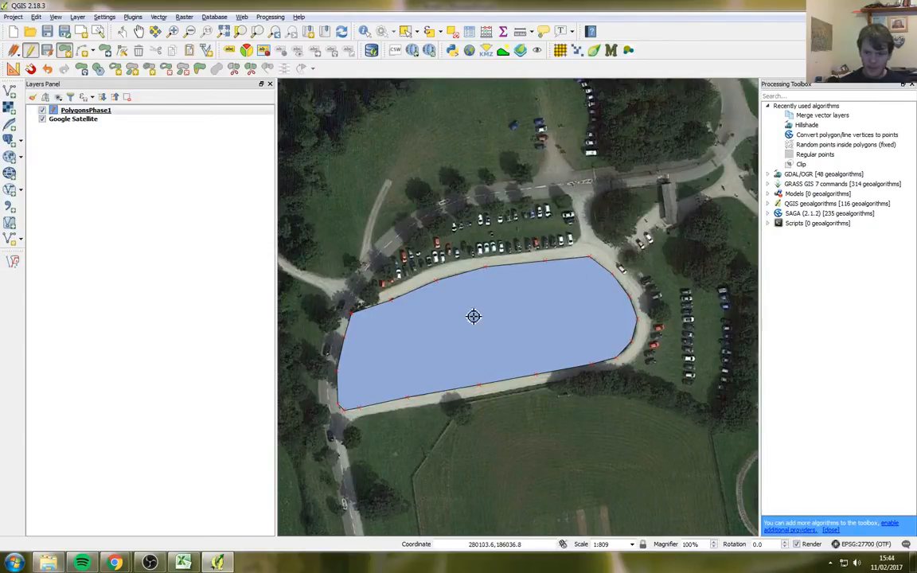
Step: Draw a thin four-vertex polygon along the car park's north edge
{"action": "left_click", "coordinate": [356, 317]}
{"action": "left_click", "coordinate": [397, 303]}
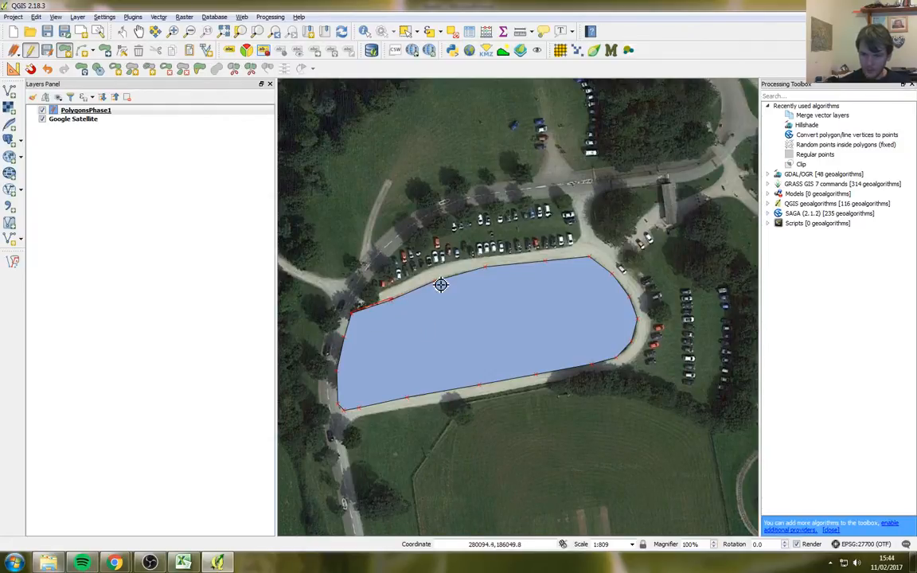
{"action": "left_click", "coordinate": [440, 284]}
{"action": "left_click", "coordinate": [487, 263]}
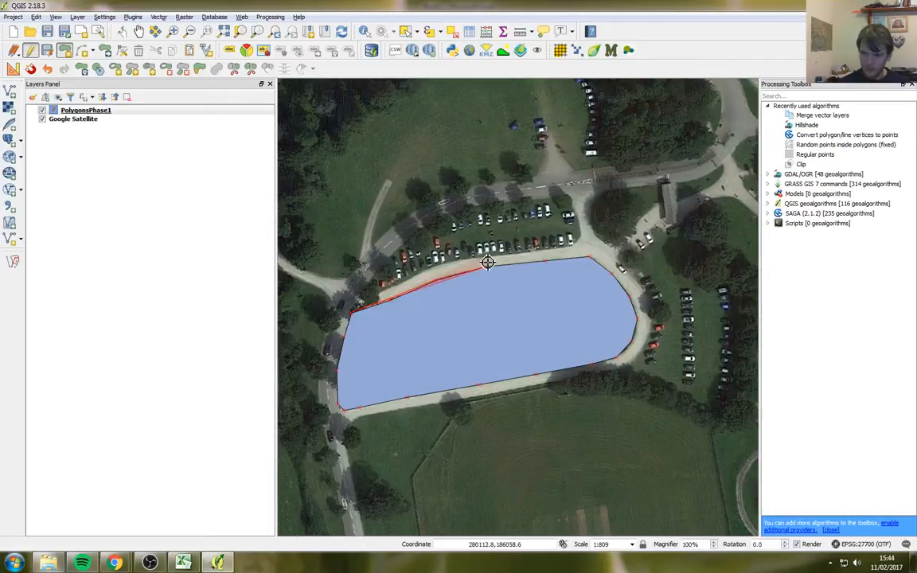
{"action": "right_click", "coordinate": [365, 304]}
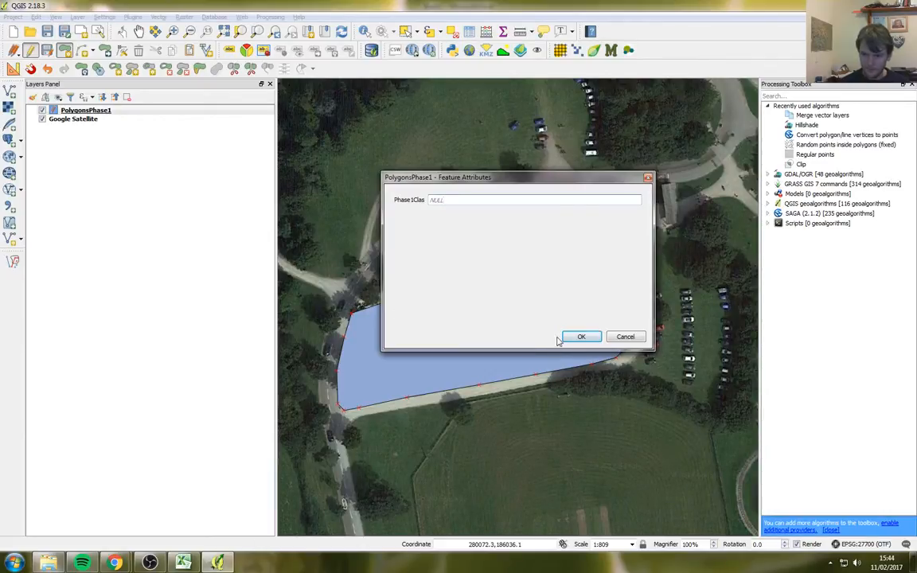
Step: Set the new polygon's Phase1Clas code to J2.6 and save the feature
{"action": "left_click", "coordinate": [483, 200]}
{"action": "type", "text": "1"}
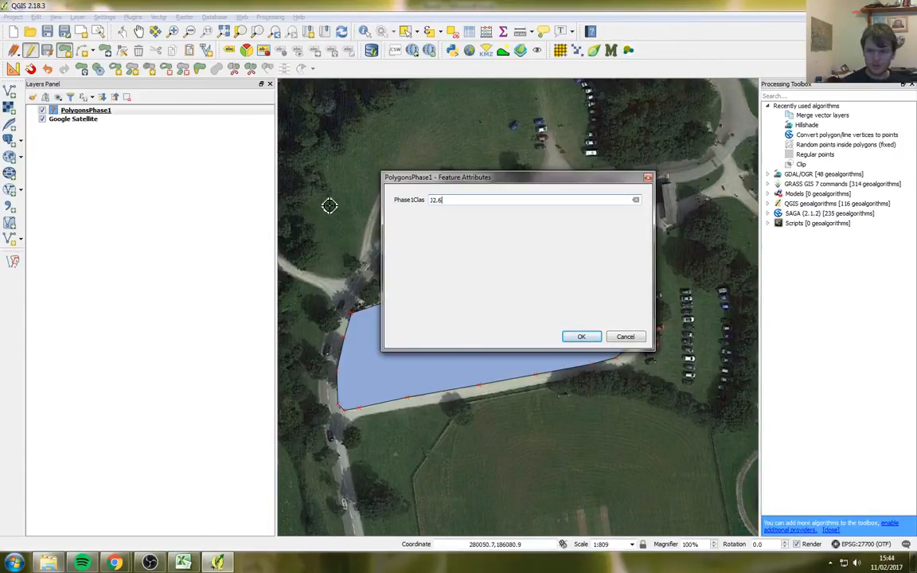
{"action": "key", "text": "Return"}
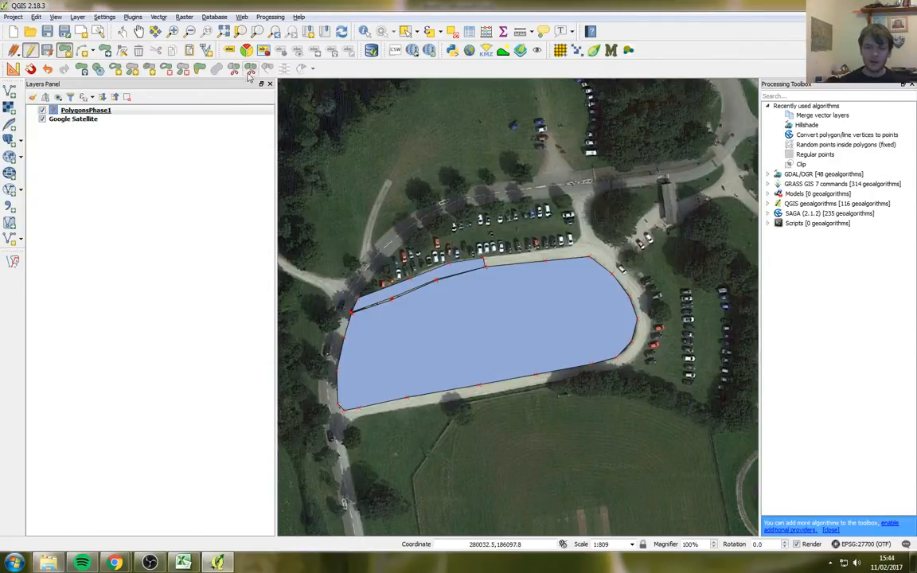
{"action": "left_click", "coordinate": [173, 31]}
{"action": "left_click_drag", "start_coordinate": [457, 219], "coordinate": [296, 312]}
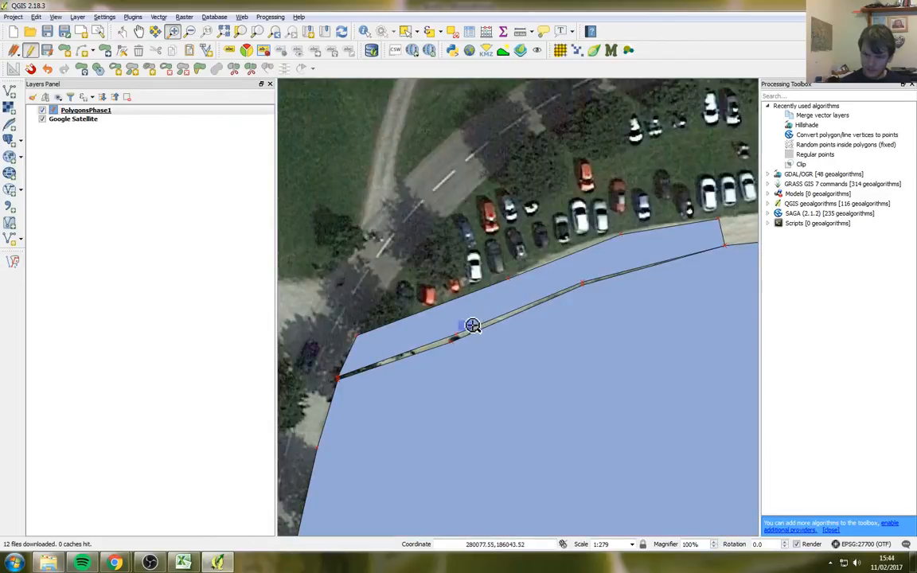
{"action": "left_click_drag", "start_coordinate": [446, 291], "coordinate": [324, 406]}
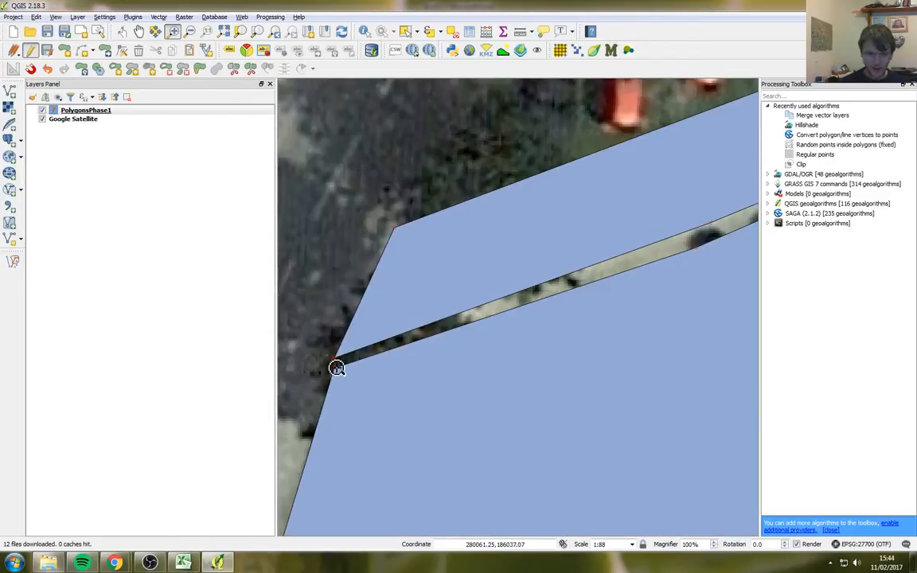
{"action": "left_click_drag", "start_coordinate": [348, 351], "coordinate": [322, 399]}
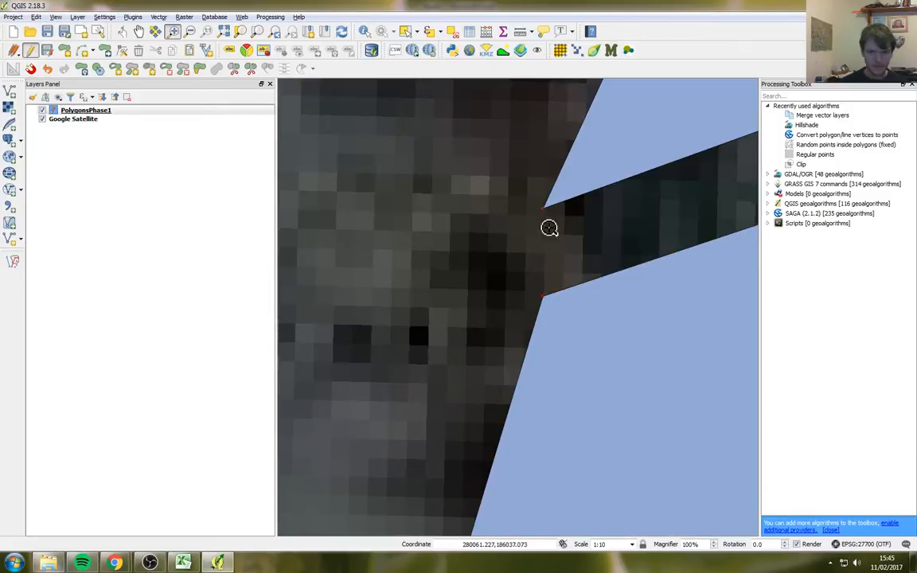
{"action": "scroll", "coordinate": [502, 309], "scroll_direction": "down", "scroll_amount": 2}
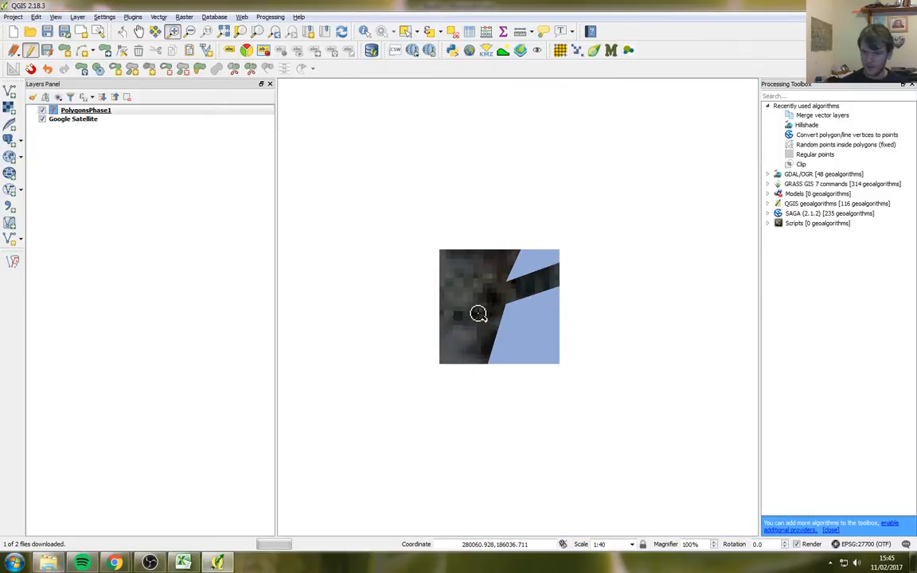
{"action": "scroll", "coordinate": [446, 313], "scroll_direction": "down", "scroll_amount": 1}
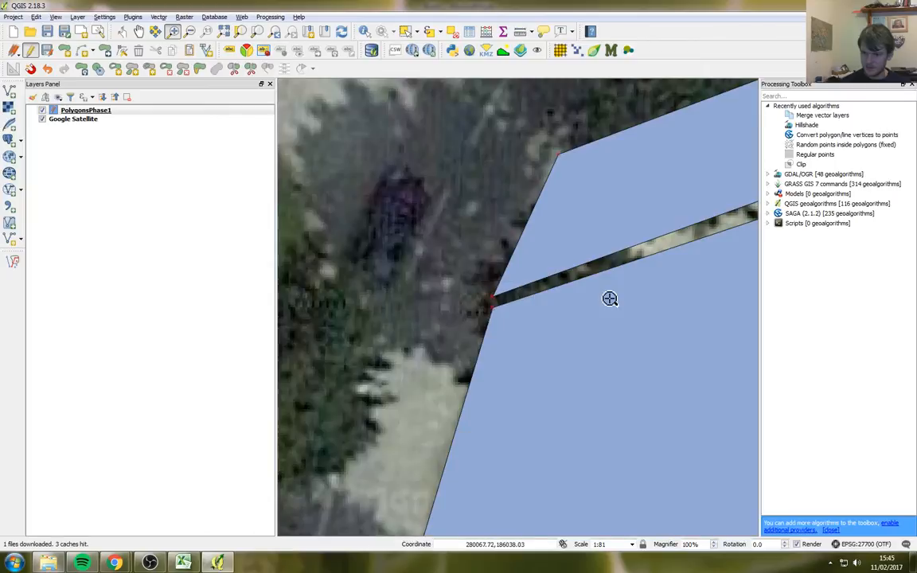
{"action": "left_click_drag", "start_coordinate": [731, 261], "coordinate": [436, 342]}
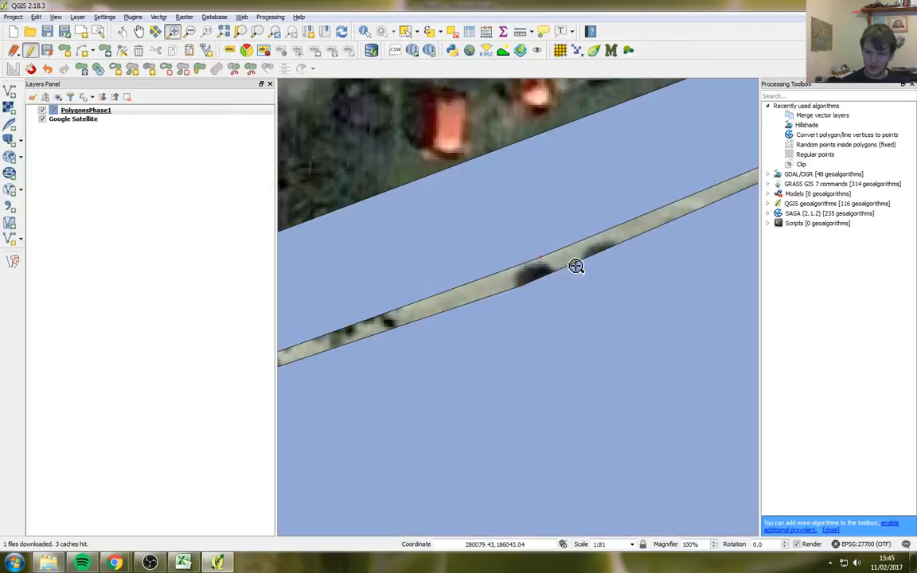
{"action": "left_click_drag", "start_coordinate": [577, 266], "coordinate": [412, 347]}
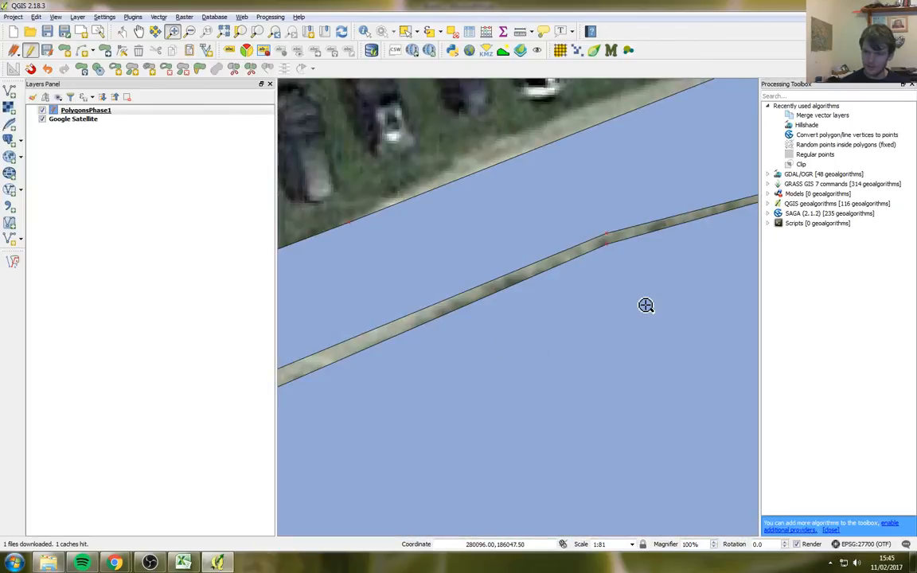
{"action": "left_click_drag", "start_coordinate": [672, 261], "coordinate": [518, 302]}
{"action": "scroll", "coordinate": [651, 289], "scroll_direction": "down", "scroll_amount": 1}
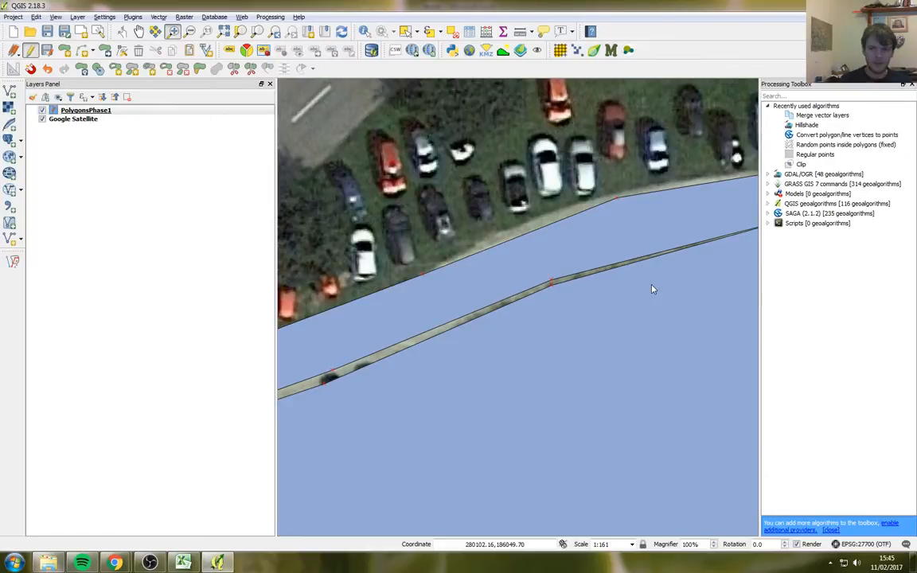
{"action": "left_click", "coordinate": [405, 31]}
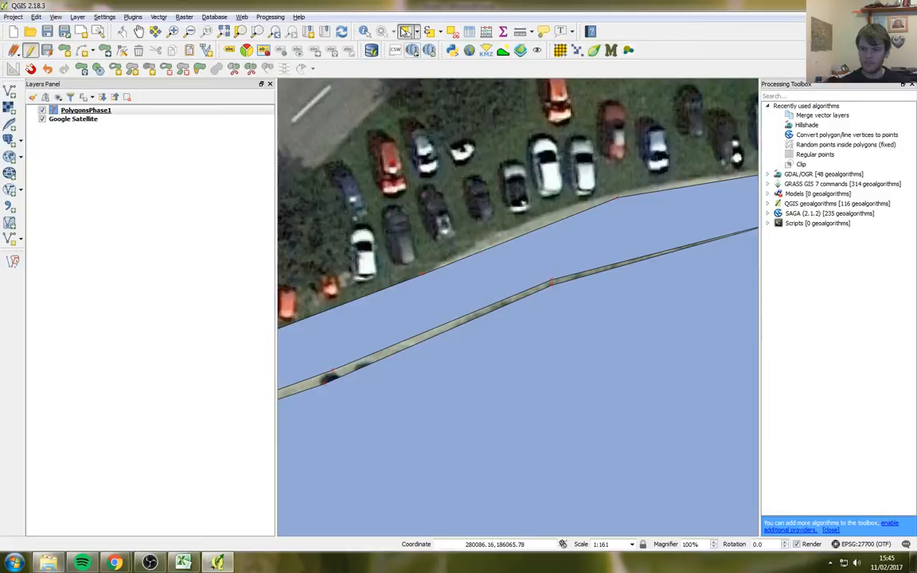
{"action": "left_click", "coordinate": [492, 285]}
{"action": "scroll", "coordinate": [493, 287], "scroll_direction": "down", "scroll_amount": 3}
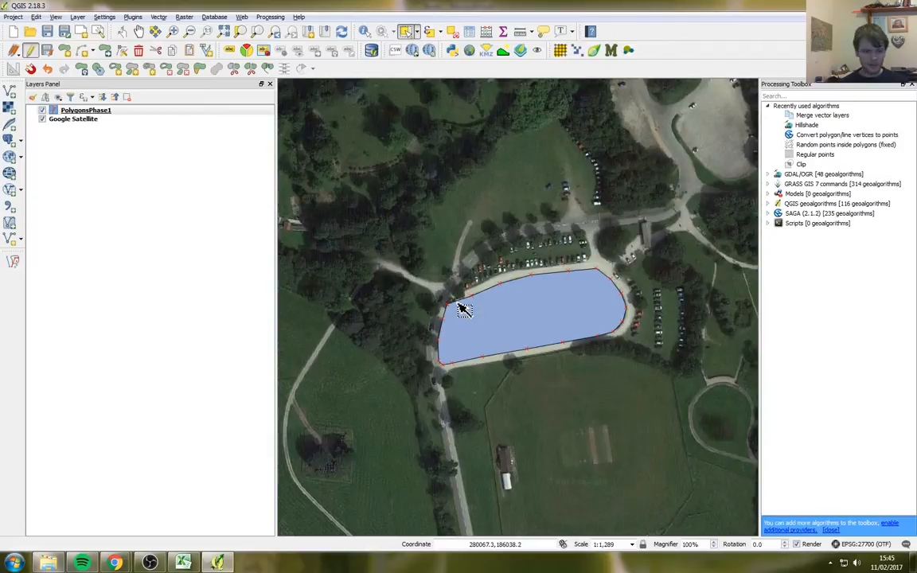
Step: In Snapping Options, set the current layer to snap to vertex and segment
{"action": "left_click", "coordinate": [104, 17]}
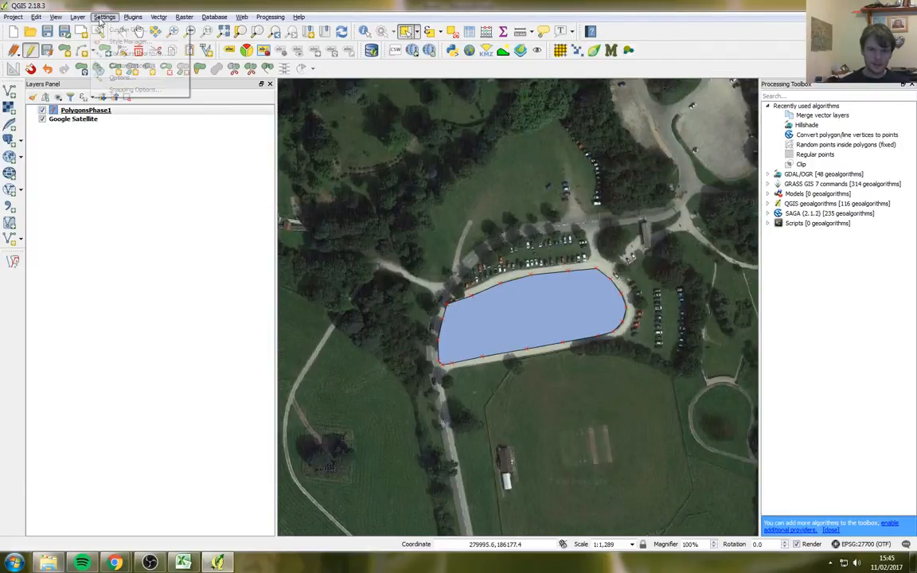
{"action": "left_click", "coordinate": [113, 89]}
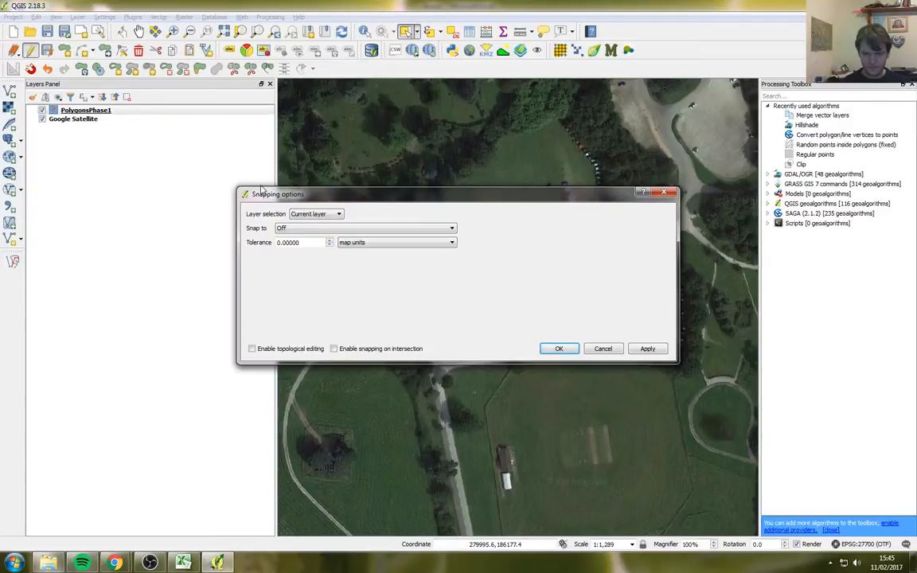
{"action": "left_click_drag", "start_coordinate": [264, 188], "coordinate": [263, 169]}
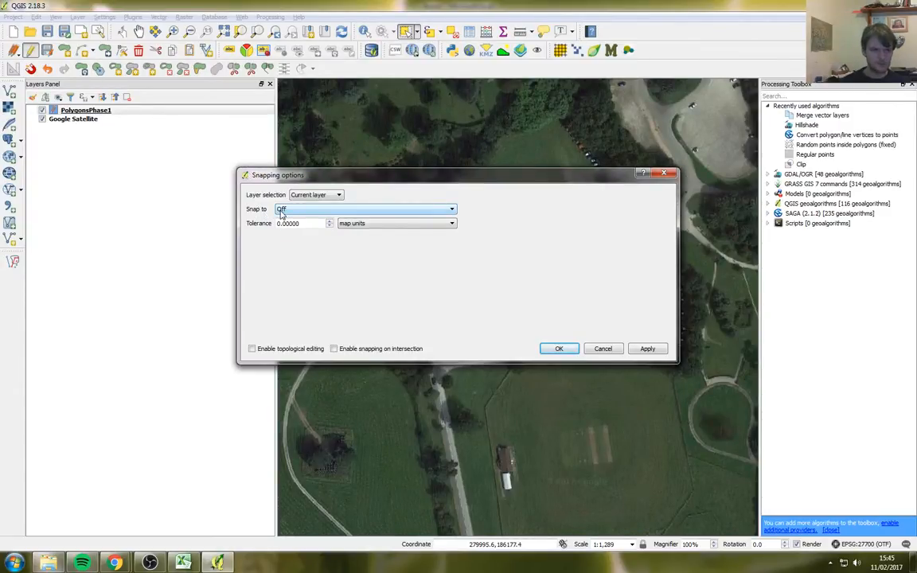
{"action": "left_click", "coordinate": [282, 211]}
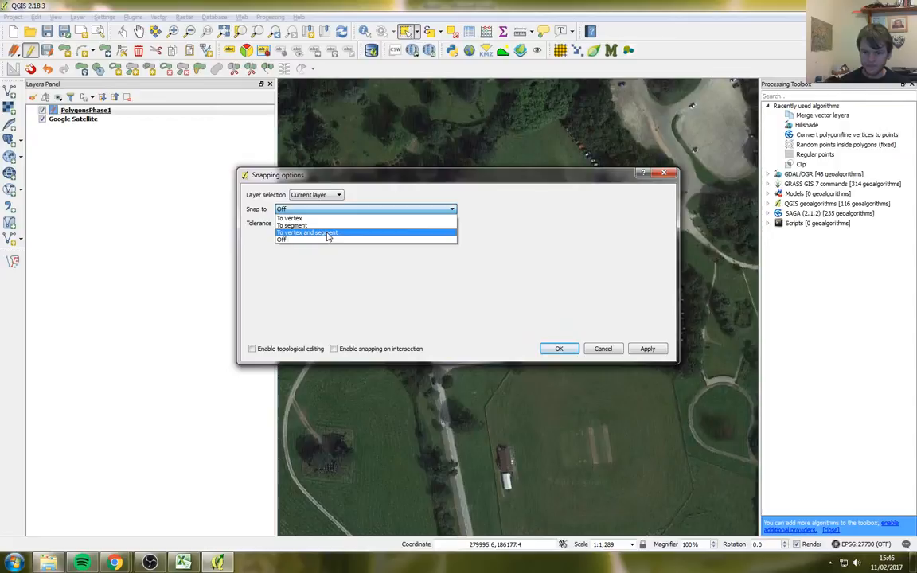
{"action": "left_click", "coordinate": [328, 233]}
{"action": "left_click_drag", "start_coordinate": [324, 182], "coordinate": [341, 144]}
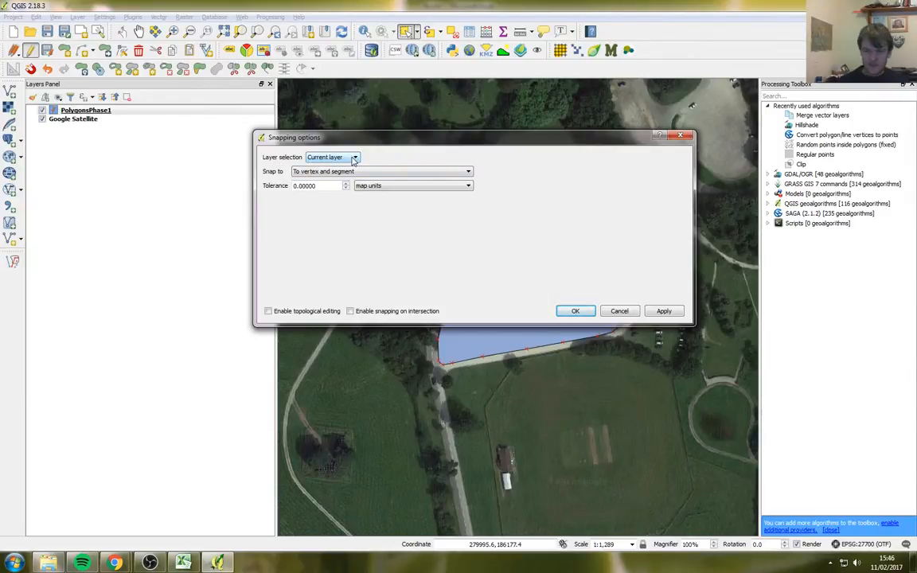
Step: Make PolygonsPhase1 current and snap on all visible layers with tolerance 2, then apply
{"action": "left_click", "coordinate": [94, 112]}
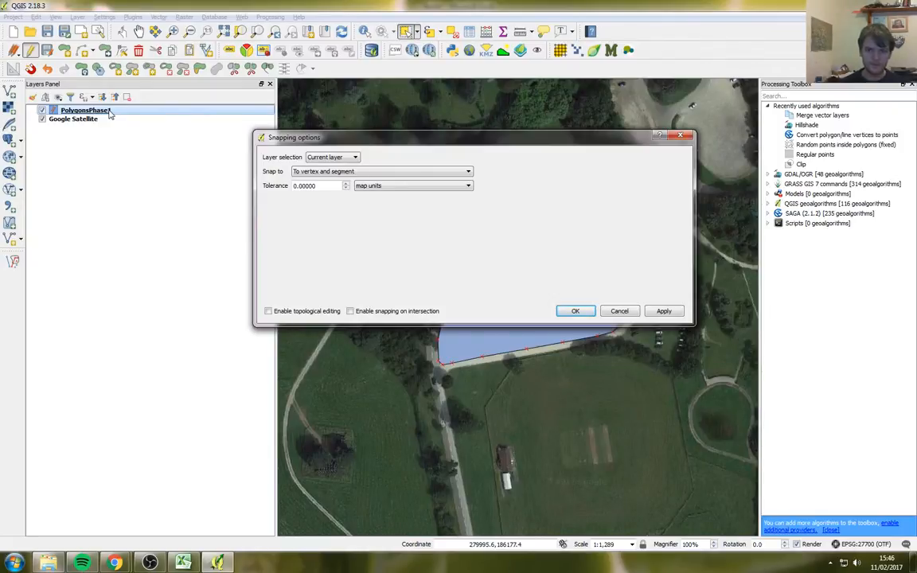
{"action": "left_click", "coordinate": [328, 158]}
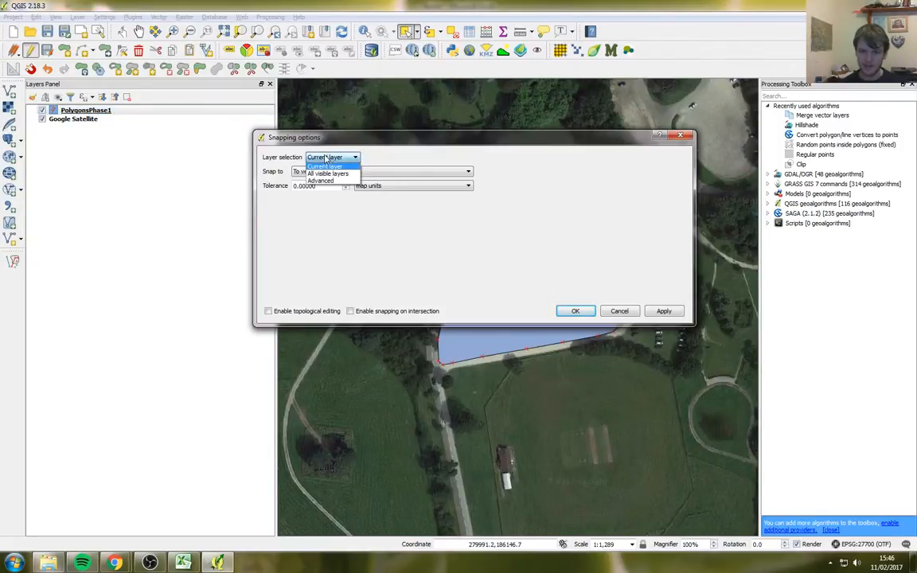
{"action": "left_click", "coordinate": [327, 174]}
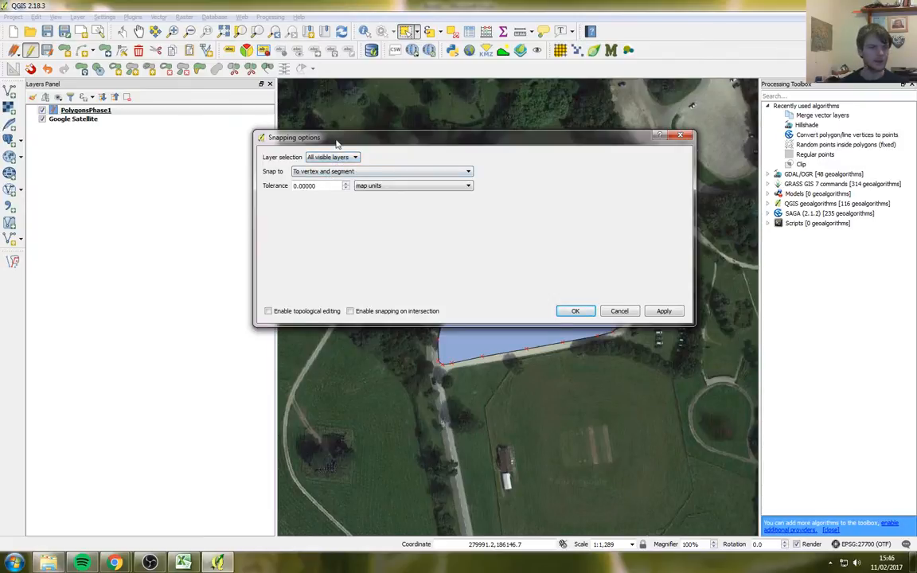
{"action": "left_click_drag", "start_coordinate": [334, 145], "coordinate": [333, 121]}
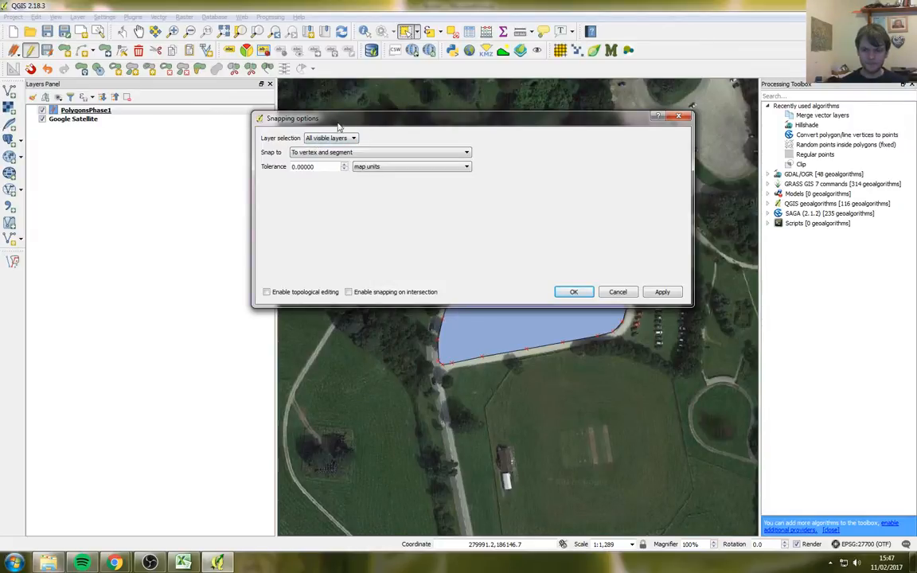
{"action": "left_click_drag", "start_coordinate": [307, 116], "coordinate": [317, 96]}
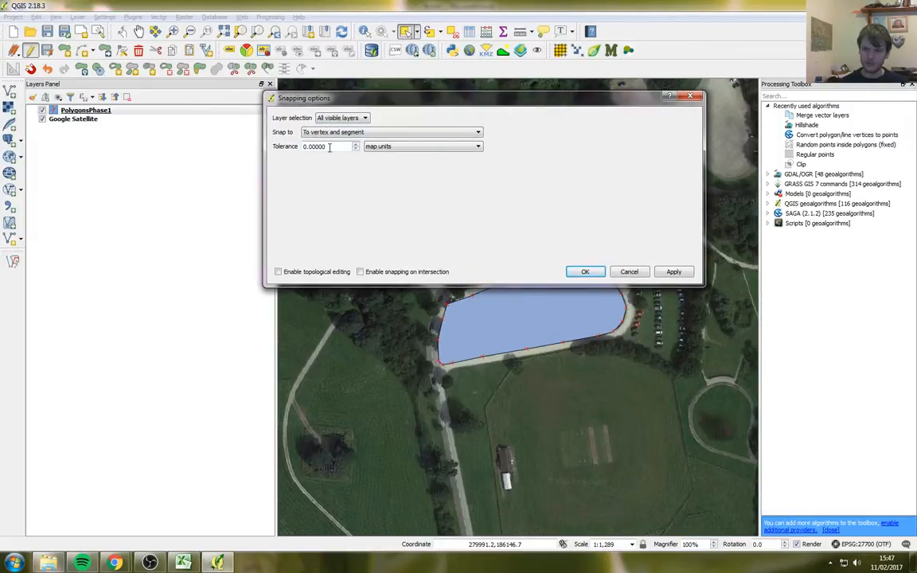
{"action": "left_click_drag", "start_coordinate": [329, 145], "coordinate": [231, 144]}
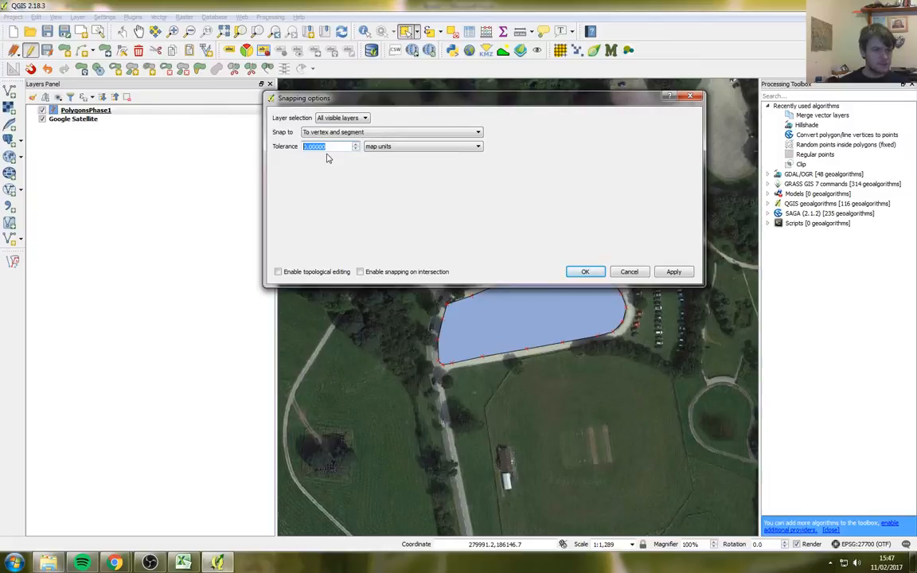
{"action": "type", "text": "2"}
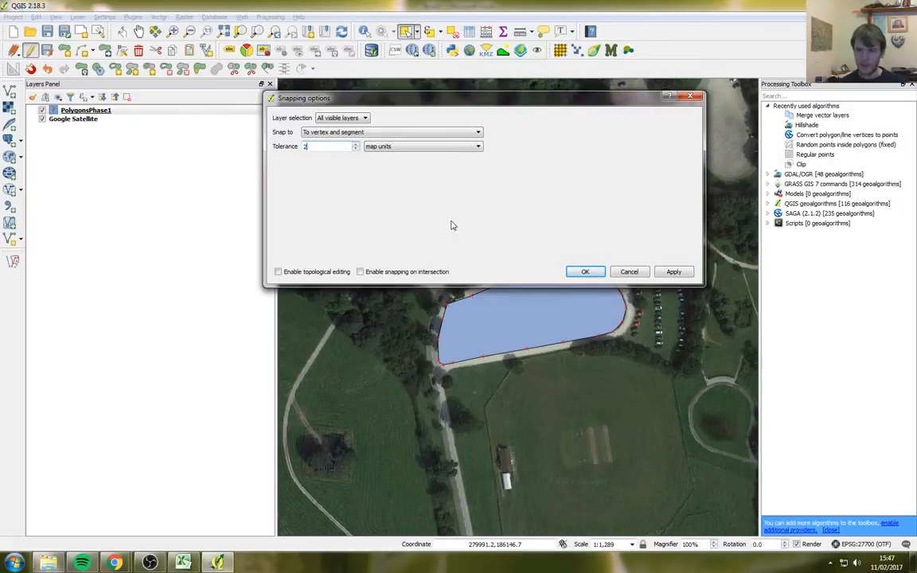
{"action": "left_click", "coordinate": [585, 271]}
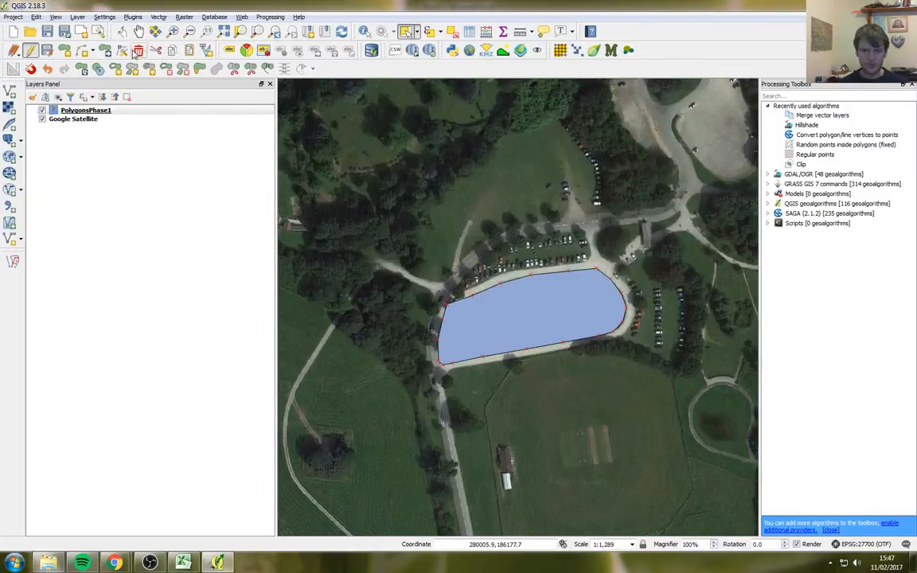
Step: Zoom onto the polygon's west vertex and draw a small trial polygon with no class value
{"action": "left_click", "coordinate": [173, 31]}
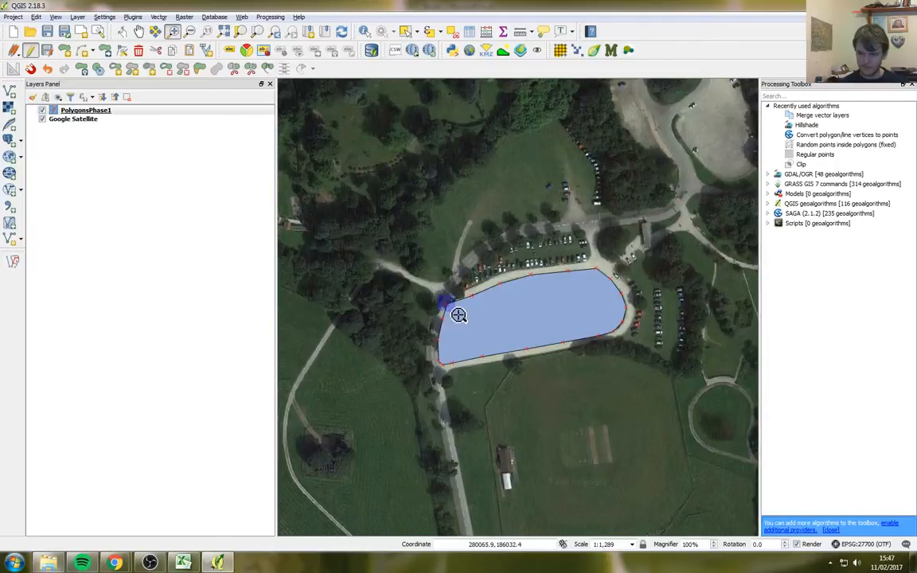
{"action": "left_click_drag", "start_coordinate": [434, 294], "coordinate": [452, 311]}
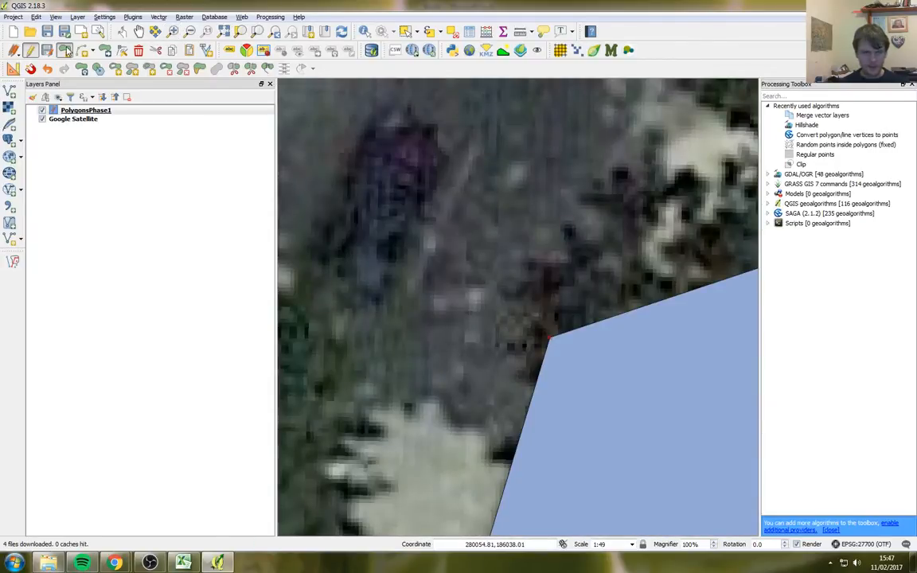
{"action": "left_click", "coordinate": [67, 51]}
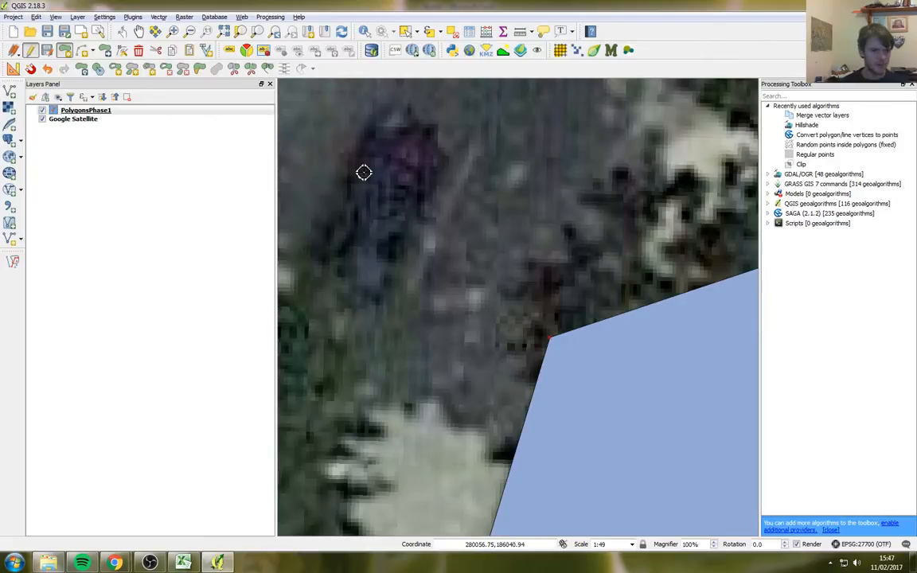
{"action": "left_click", "coordinate": [369, 127]}
{"action": "left_click", "coordinate": [344, 239]}
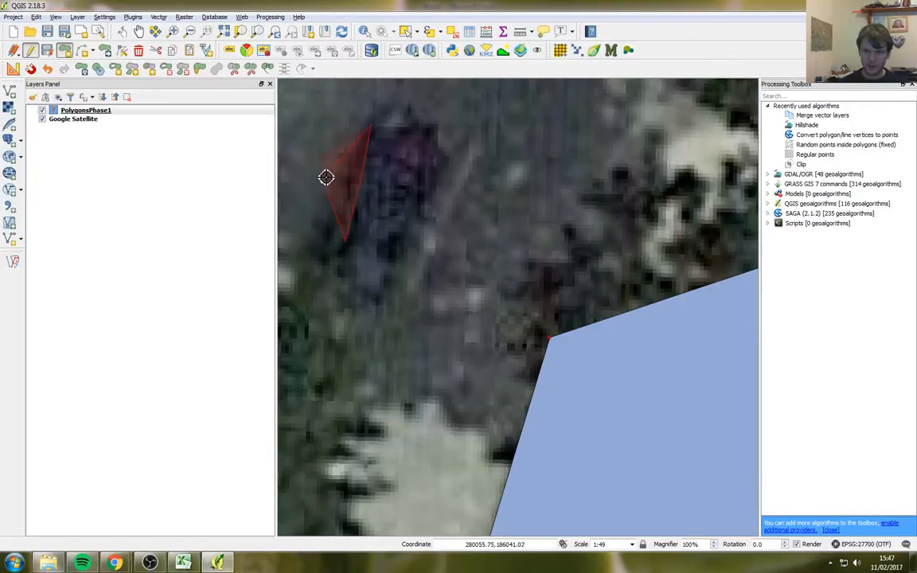
{"action": "left_click", "coordinate": [301, 121]}
{"action": "right_click", "coordinate": [344, 98]}
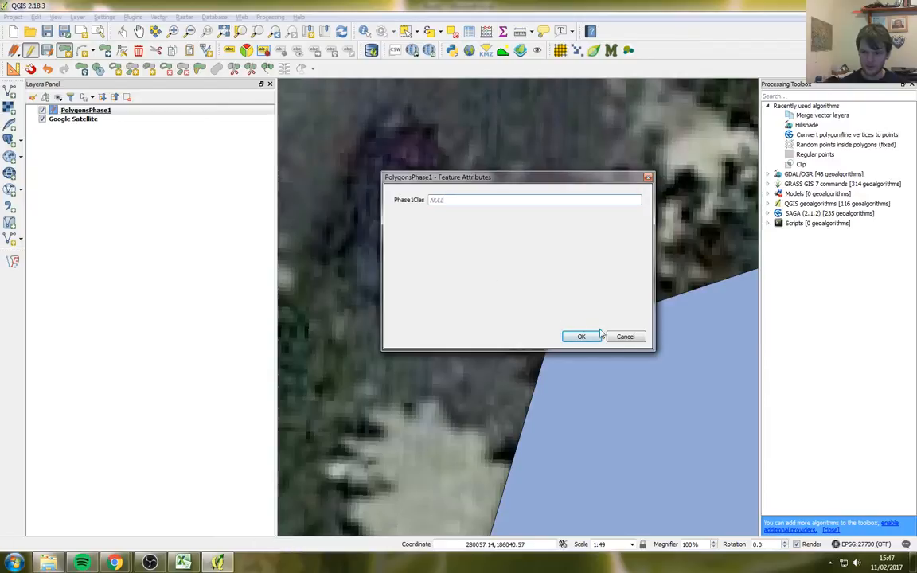
{"action": "left_click", "coordinate": [598, 335]}
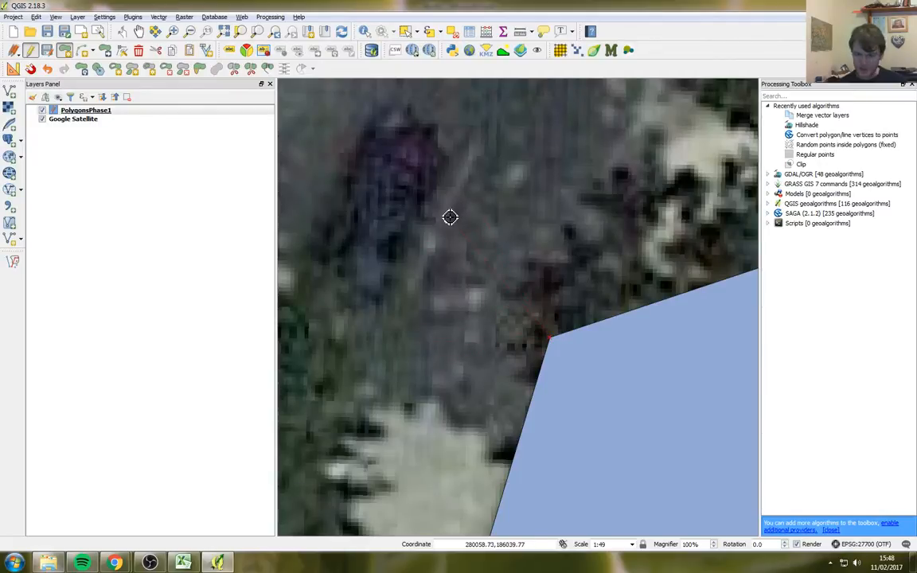
Step: Draw another trial polygon with an empty class, then undo it
{"action": "left_click", "coordinate": [525, 184]}
{"action": "left_click", "coordinate": [428, 187]}
{"action": "right_click", "coordinate": [334, 310]}
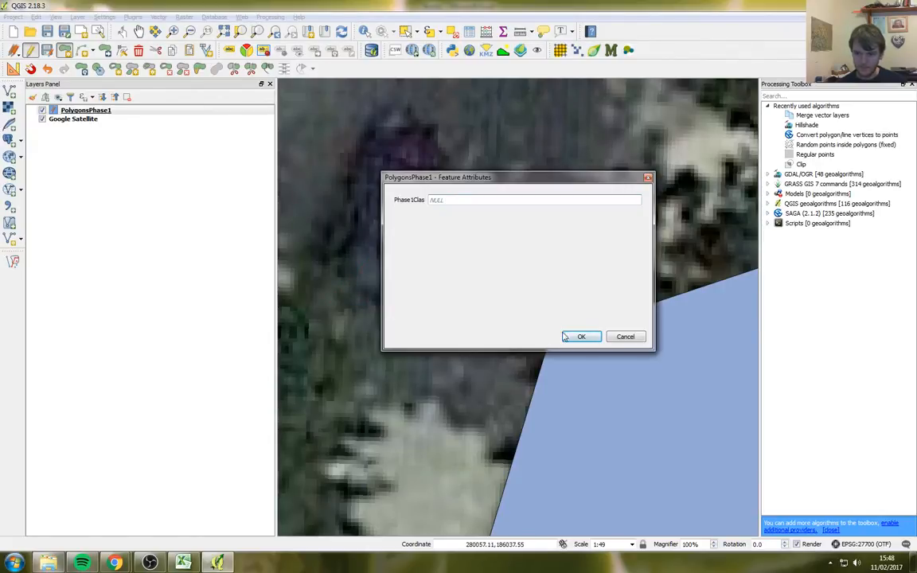
{"action": "left_click", "coordinate": [565, 336]}
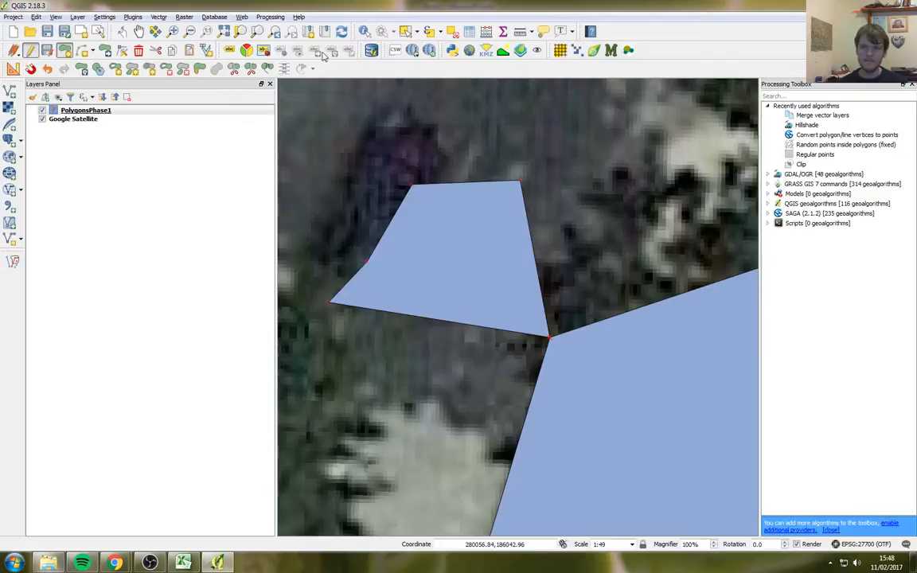
{"action": "left_click", "coordinate": [47, 69]}
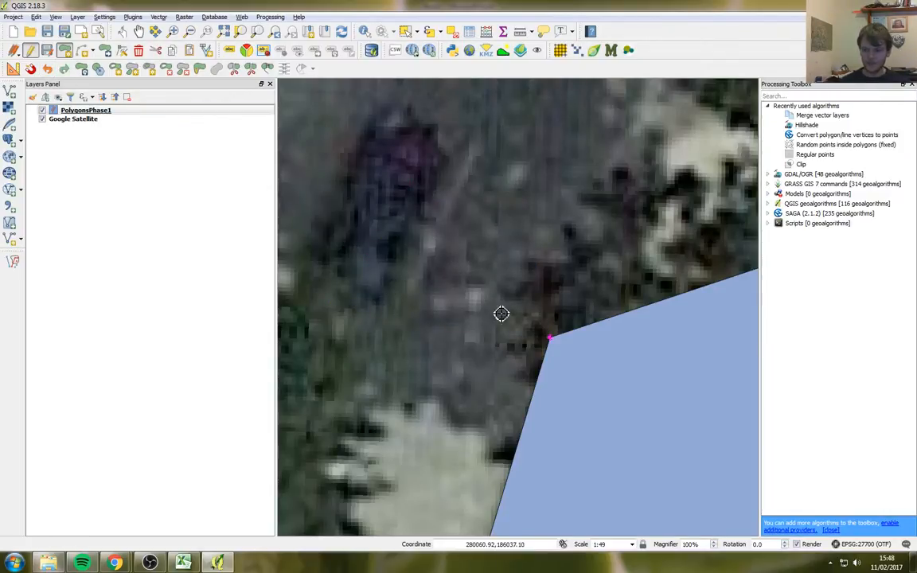
Step: Zoom out and digitize a thin strip polygon snapped along the car park's top edge
{"action": "scroll", "coordinate": [462, 322], "scroll_direction": "down", "scroll_amount": 3}
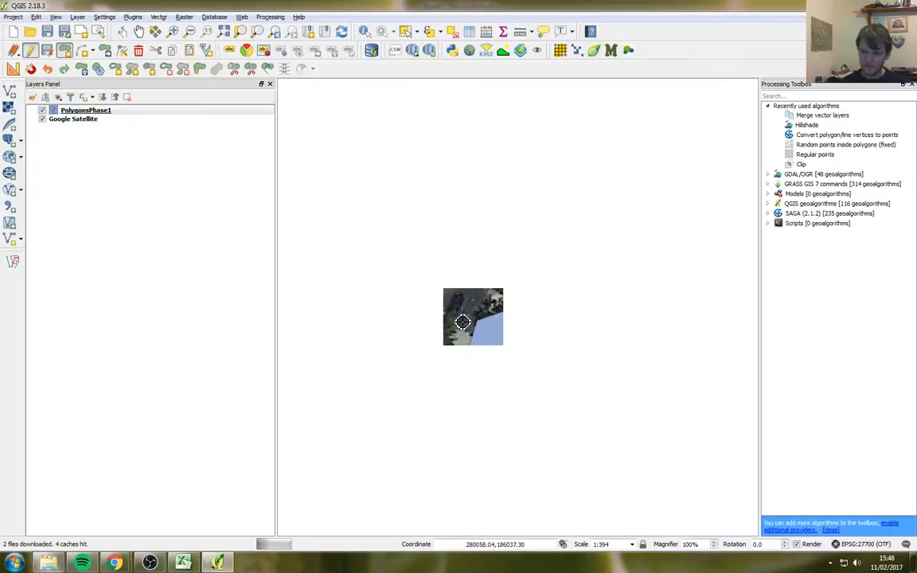
{"action": "scroll", "coordinate": [459, 320], "scroll_direction": "down", "scroll_amount": 1}
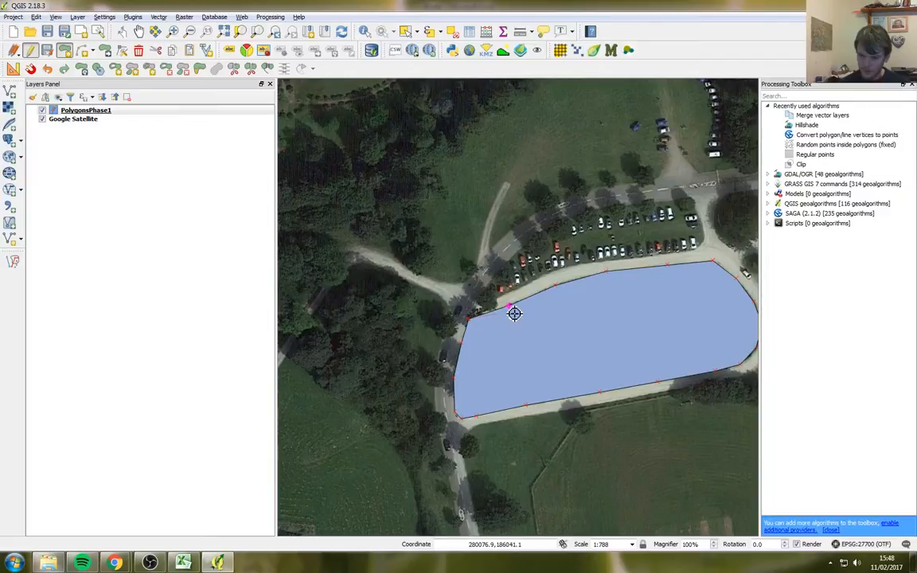
{"action": "left_click", "coordinate": [559, 291]}
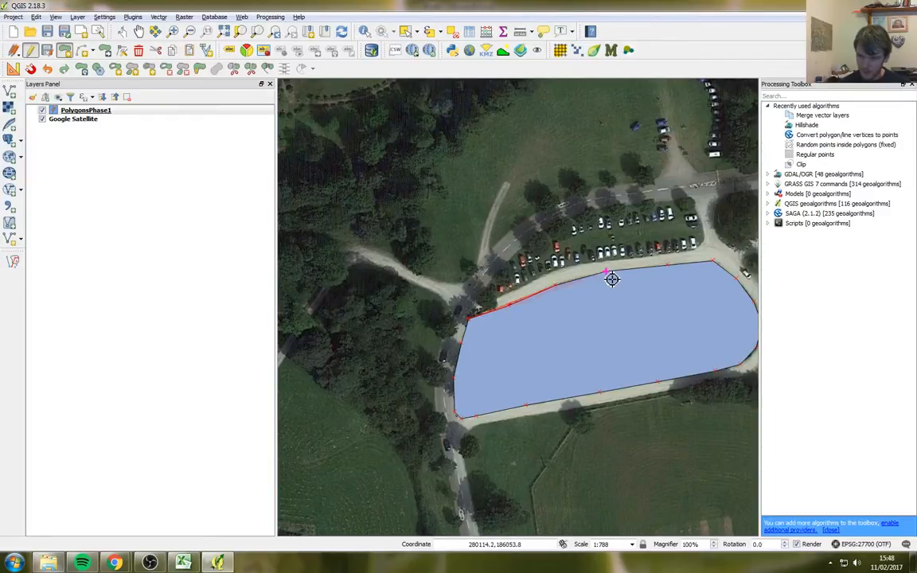
{"action": "left_click", "coordinate": [612, 279]}
{"action": "left_click", "coordinate": [674, 272]}
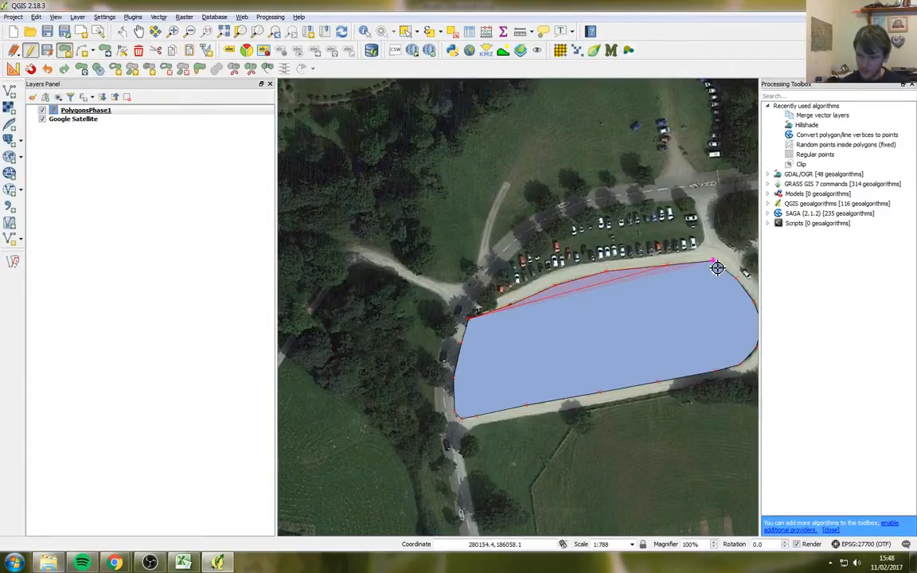
{"action": "left_click", "coordinate": [717, 266]}
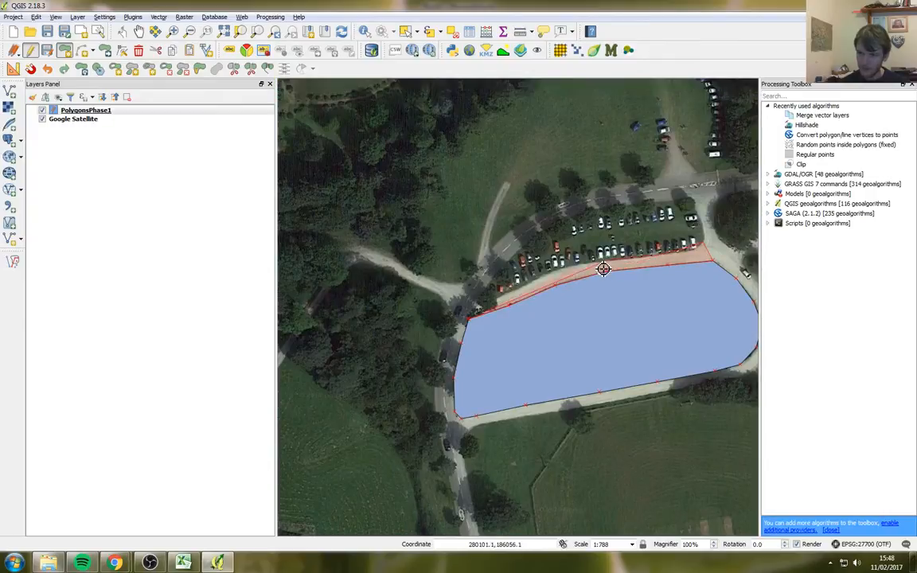
{"action": "right_click", "coordinate": [478, 311]}
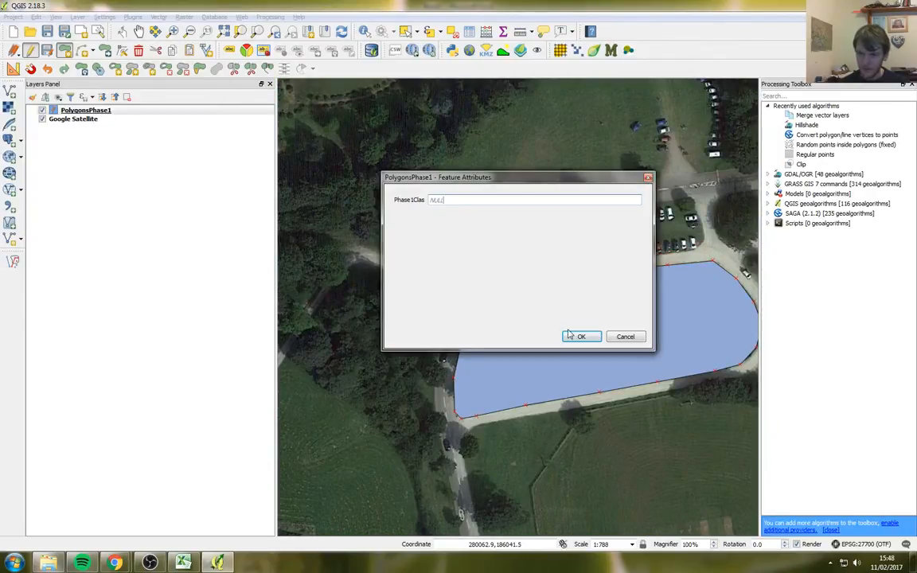
{"action": "key", "text": "Return"}
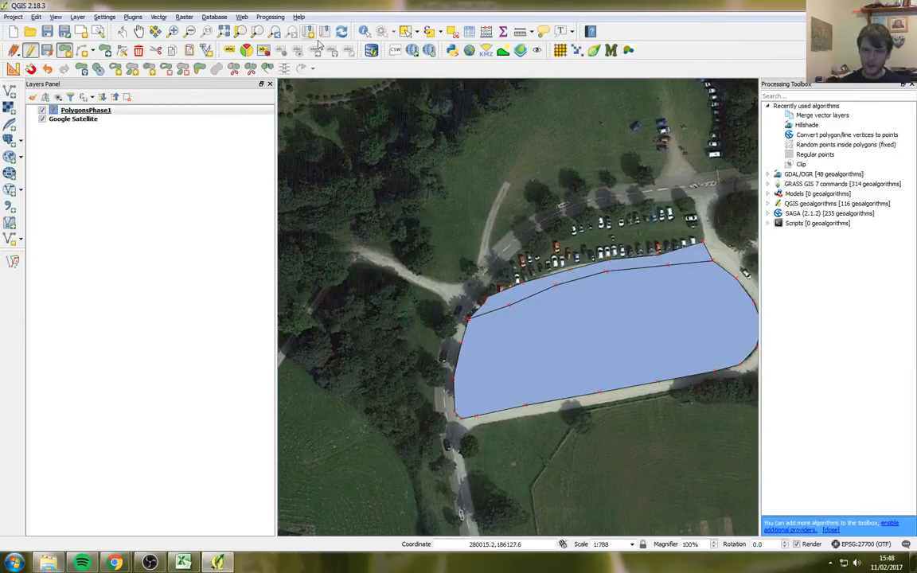
{"action": "left_click", "coordinate": [172, 31]}
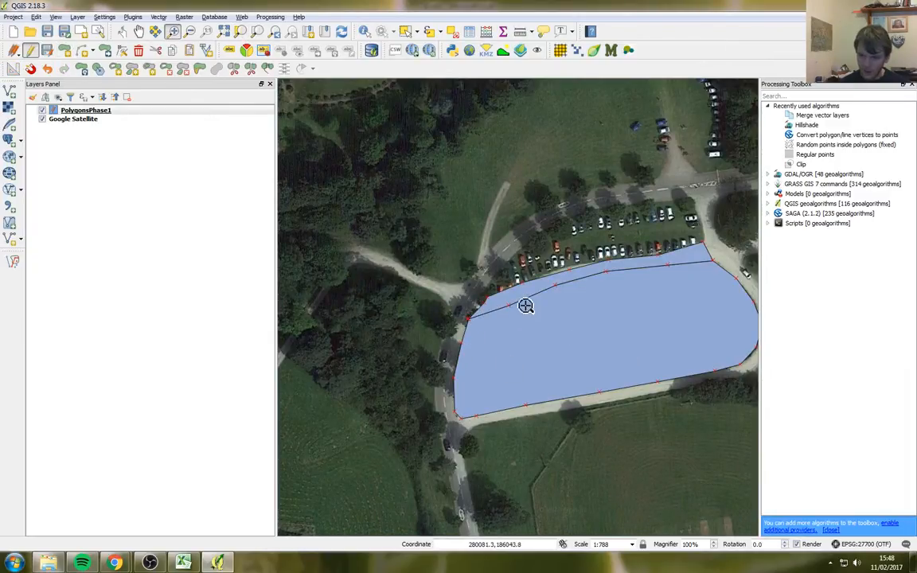
Step: Zoom closely onto the shared vertex, then zoom back to the full PolygonsPhase1 layer
{"action": "left_click_drag", "start_coordinate": [515, 301], "coordinate": [493, 322]}
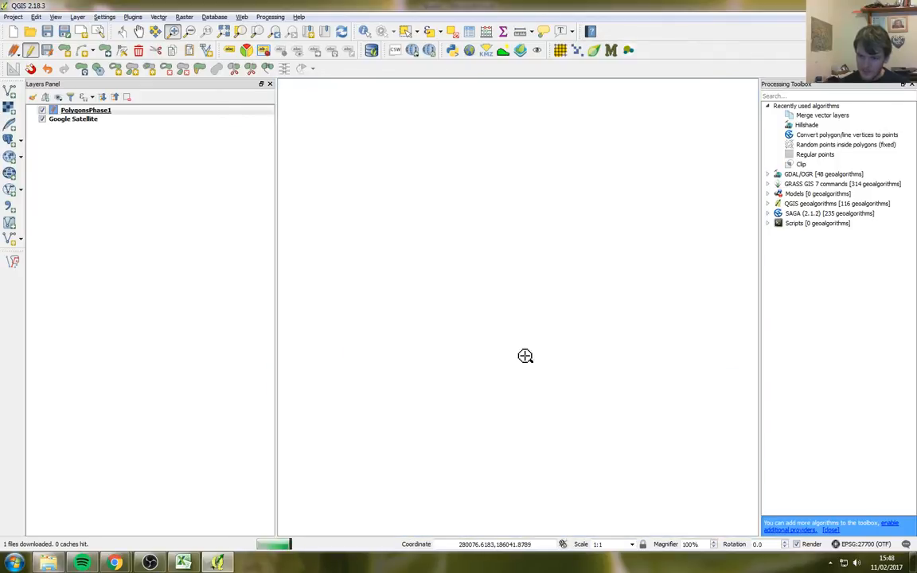
{"action": "left_click_drag", "start_coordinate": [541, 285], "coordinate": [522, 324]}
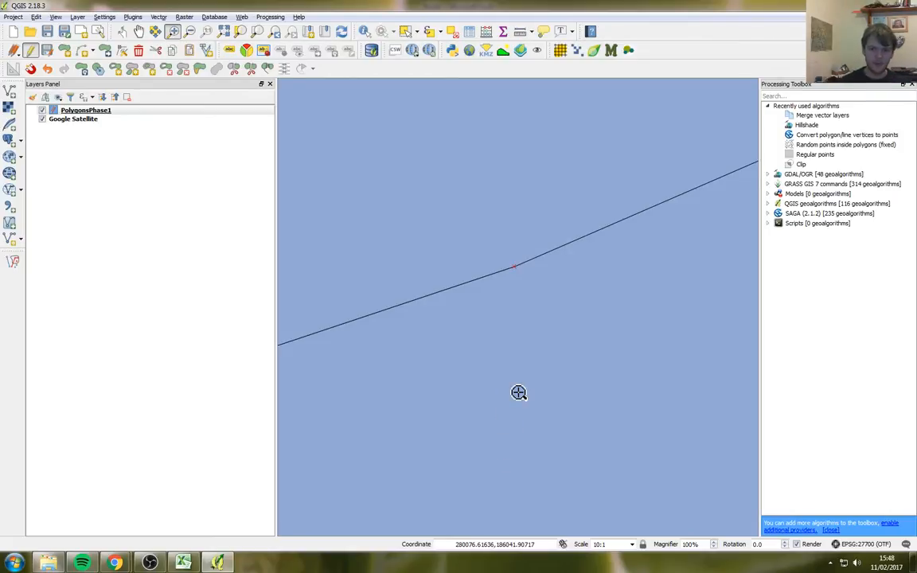
{"action": "right_click", "coordinate": [102, 110]}
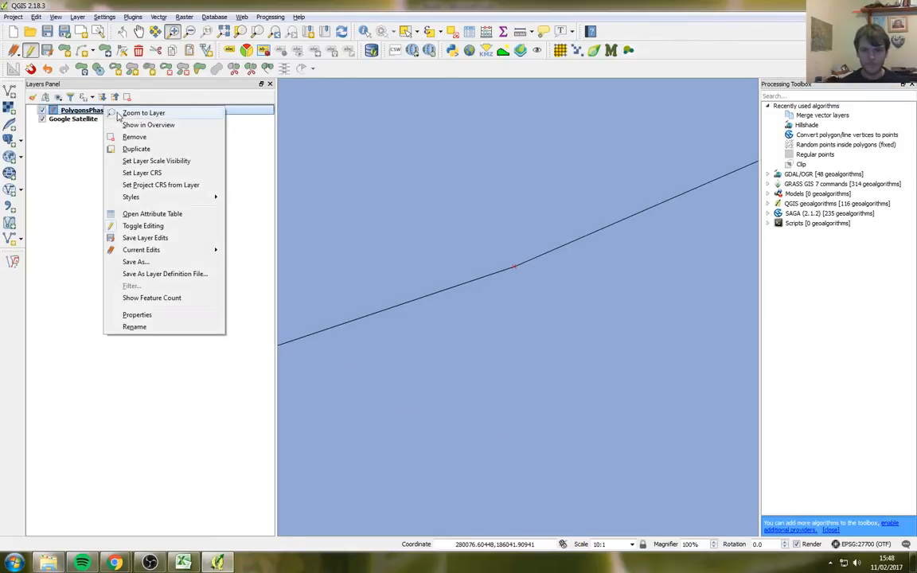
{"action": "left_click", "coordinate": [121, 113]}
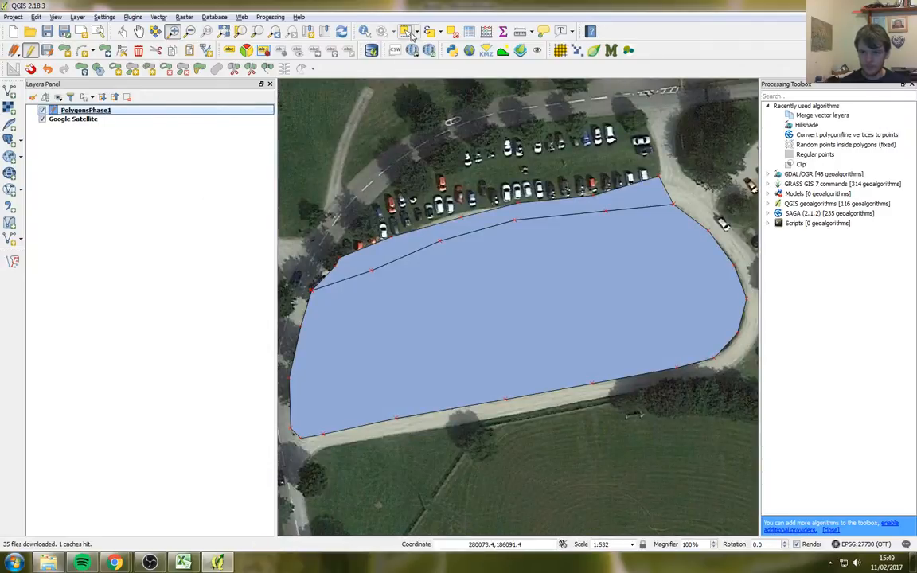
Step: Select the thin strip polygon and delete it
{"action": "left_click", "coordinate": [406, 32]}
{"action": "left_click", "coordinate": [444, 236]}
{"action": "key", "text": "Delete"}
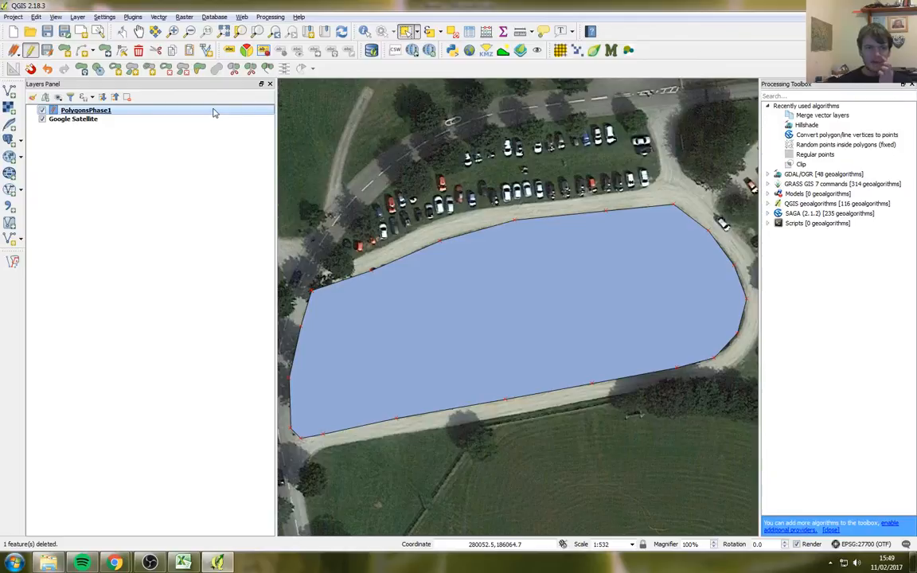
Step: Check the snapping options unchanged, return to Add Feature, and zoom out to the parkland
{"action": "left_click", "coordinate": [114, 17]}
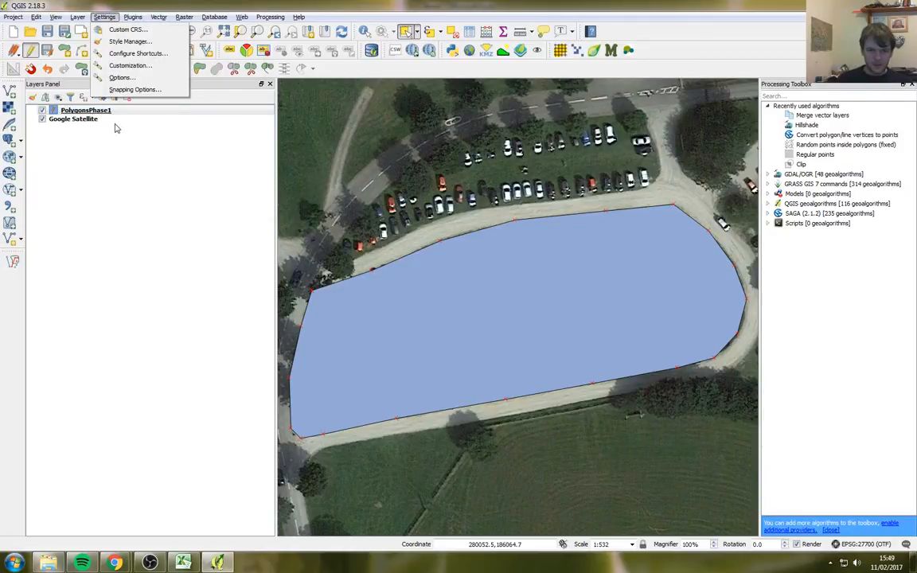
{"action": "left_click", "coordinate": [127, 89]}
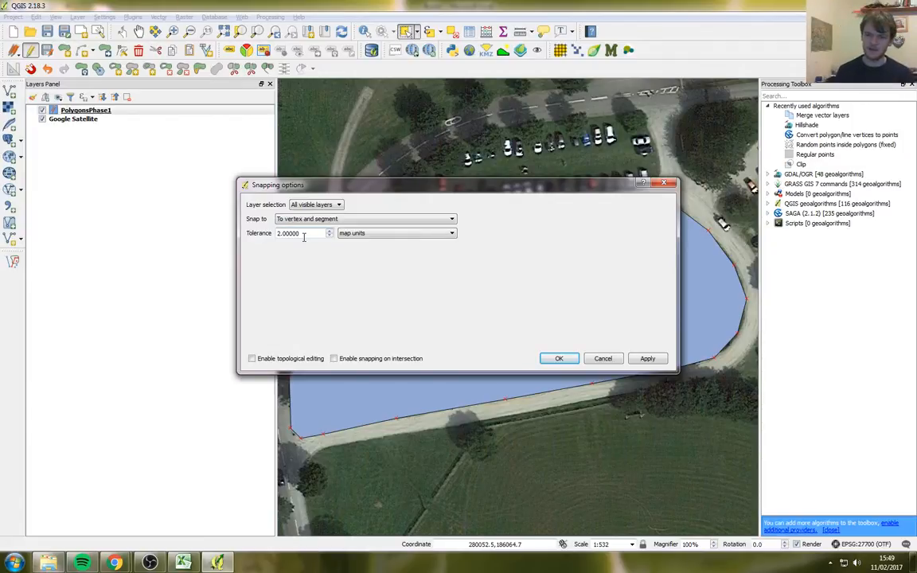
{"action": "left_click", "coordinate": [558, 358]}
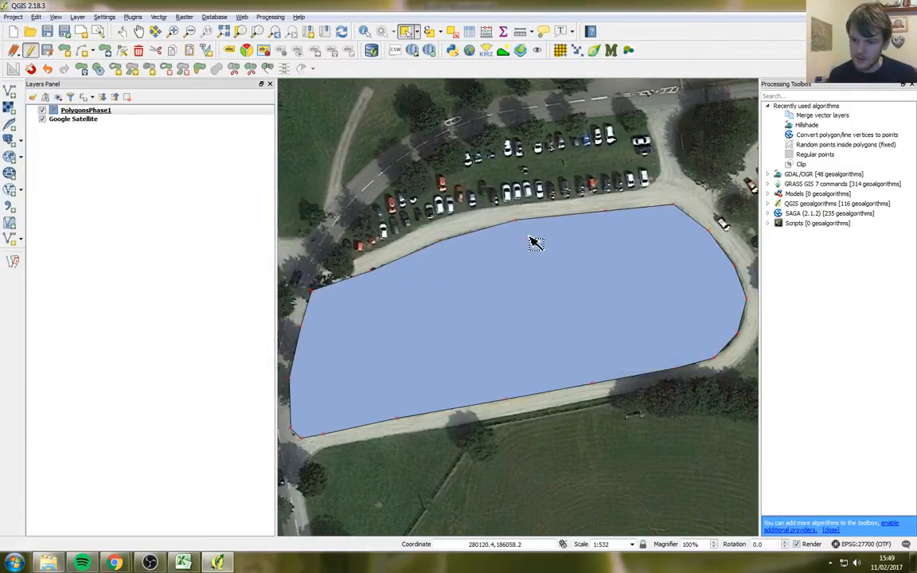
{"action": "left_click", "coordinate": [63, 51]}
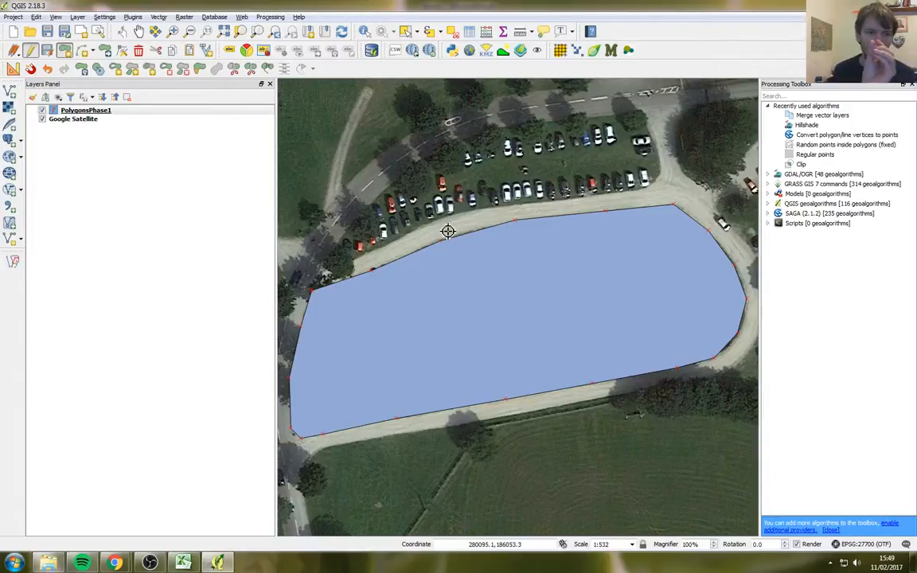
{"action": "scroll", "coordinate": [446, 234], "scroll_direction": "down", "scroll_amount": 2}
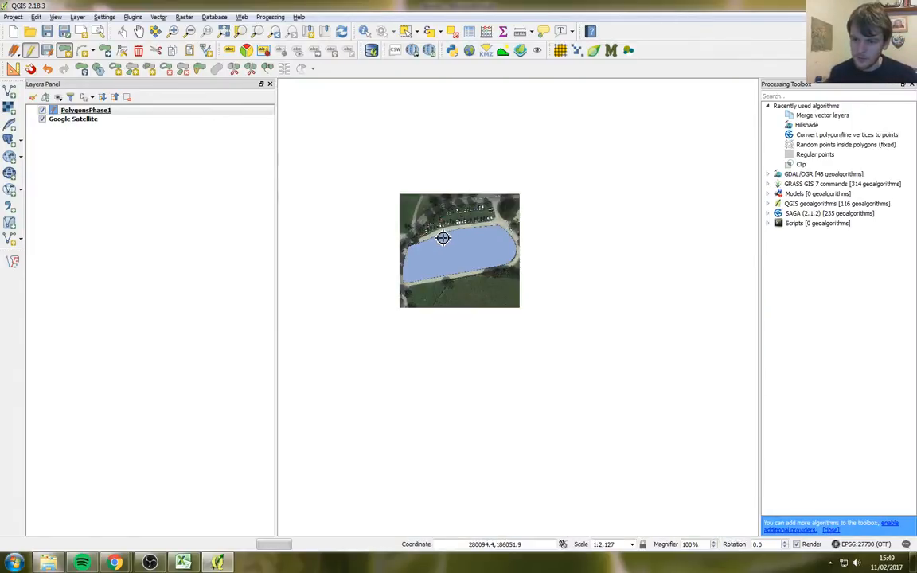
{"action": "scroll", "coordinate": [440, 234], "scroll_direction": "down", "scroll_amount": 1}
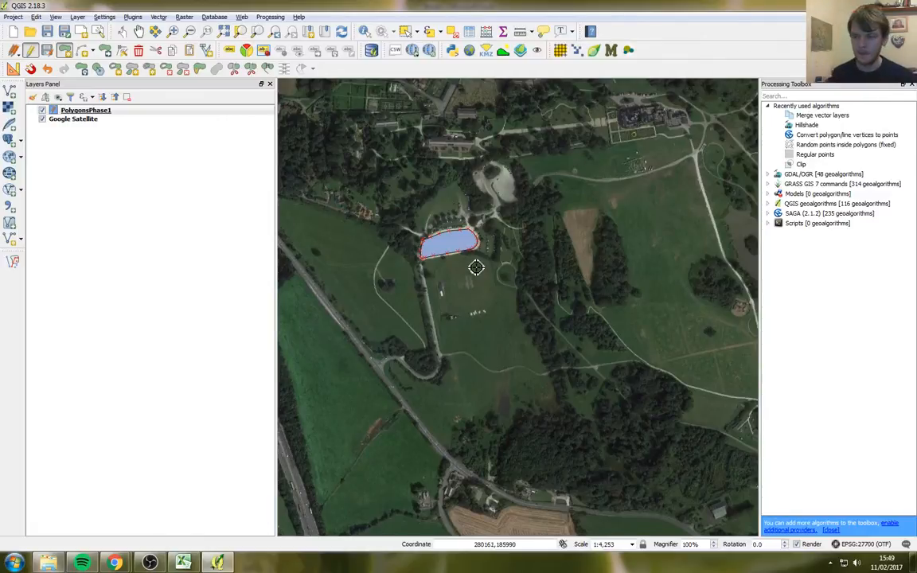
Step: Change the snapping tolerance from 2 map units to 20 pixels and confirm
{"action": "left_click", "coordinate": [112, 17]}
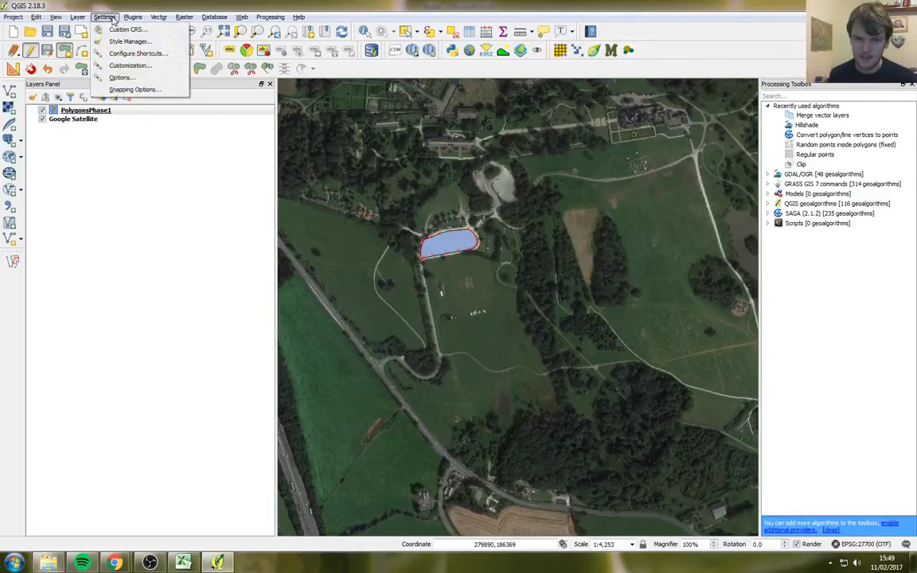
{"action": "left_click", "coordinate": [135, 90]}
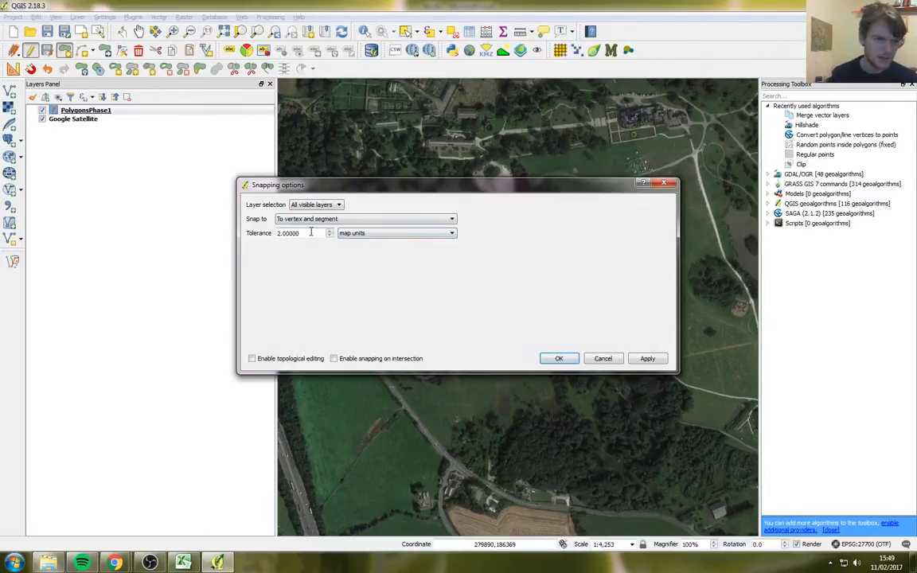
{"action": "left_click", "coordinate": [386, 239]}
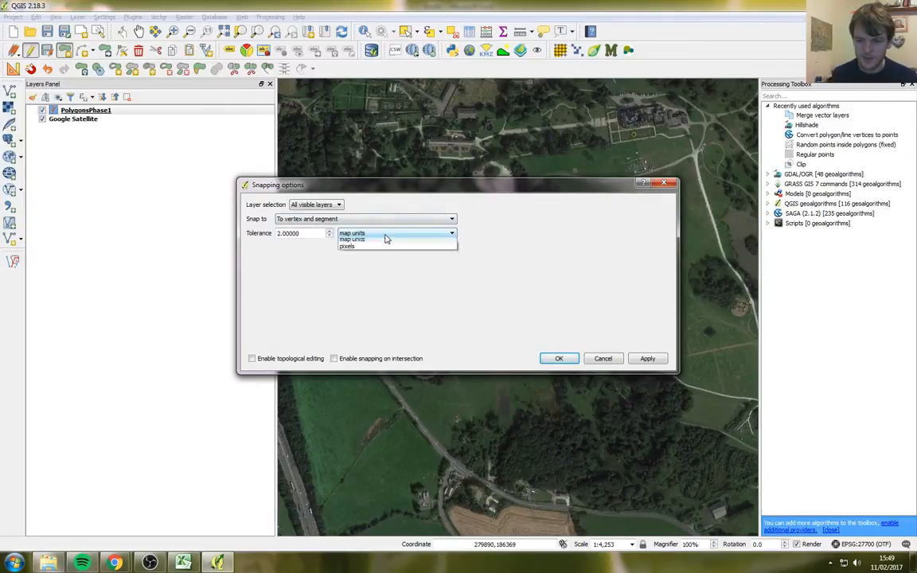
{"action": "left_click", "coordinate": [358, 250]}
{"action": "left_click", "coordinate": [311, 234]}
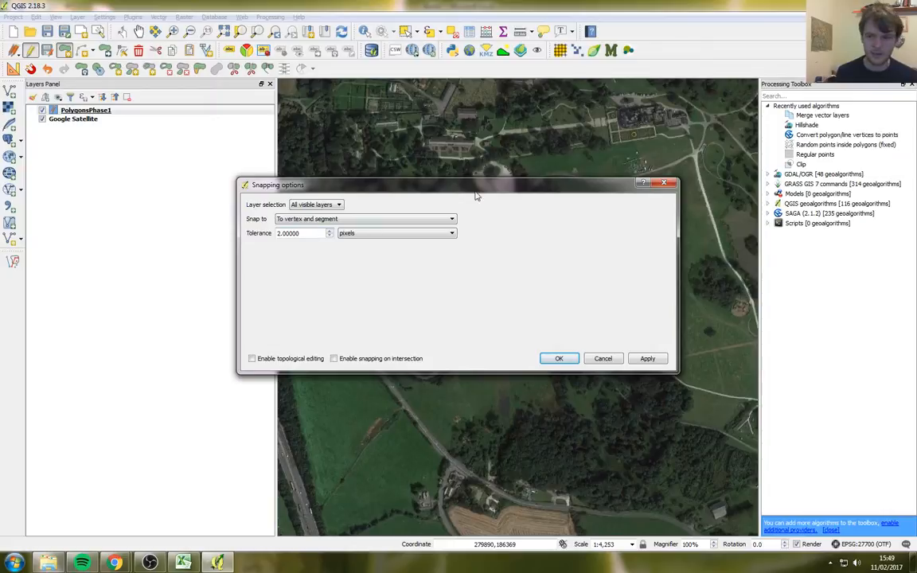
{"action": "left_click_drag", "start_coordinate": [477, 184], "coordinate": [257, 340]}
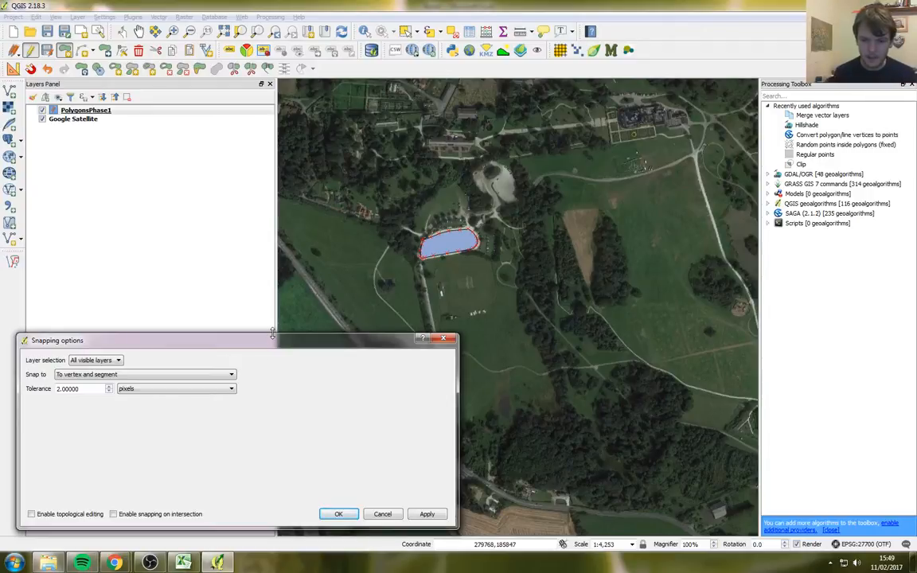
{"action": "left_click_drag", "start_coordinate": [274, 345], "coordinate": [457, 260]}
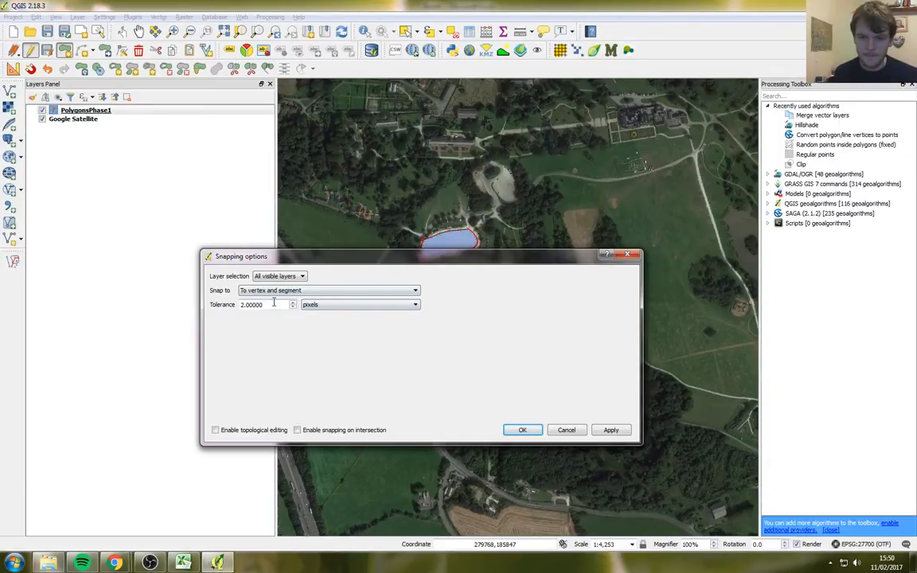
{"action": "left_click_drag", "start_coordinate": [274, 303], "coordinate": [202, 278]}
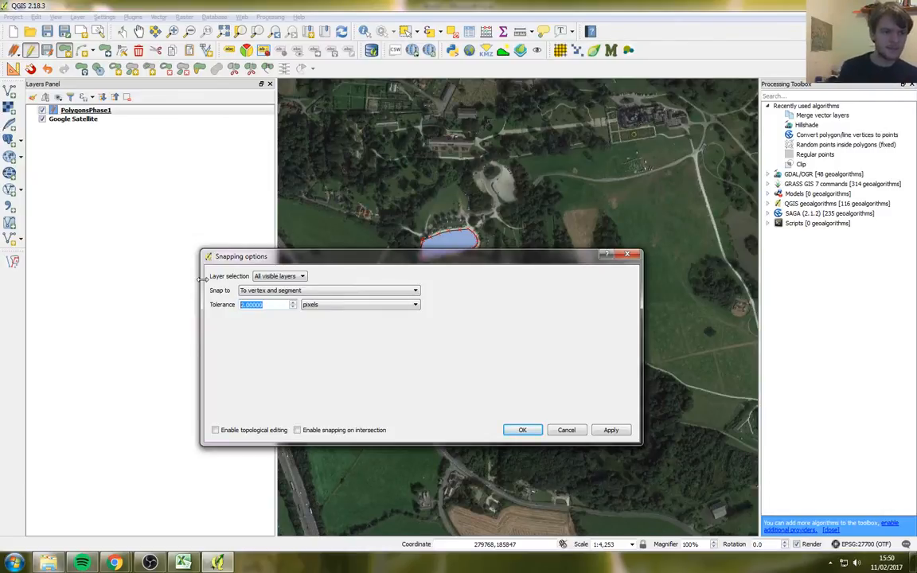
{"action": "left_click_drag", "start_coordinate": [271, 258], "coordinate": [132, 256]}
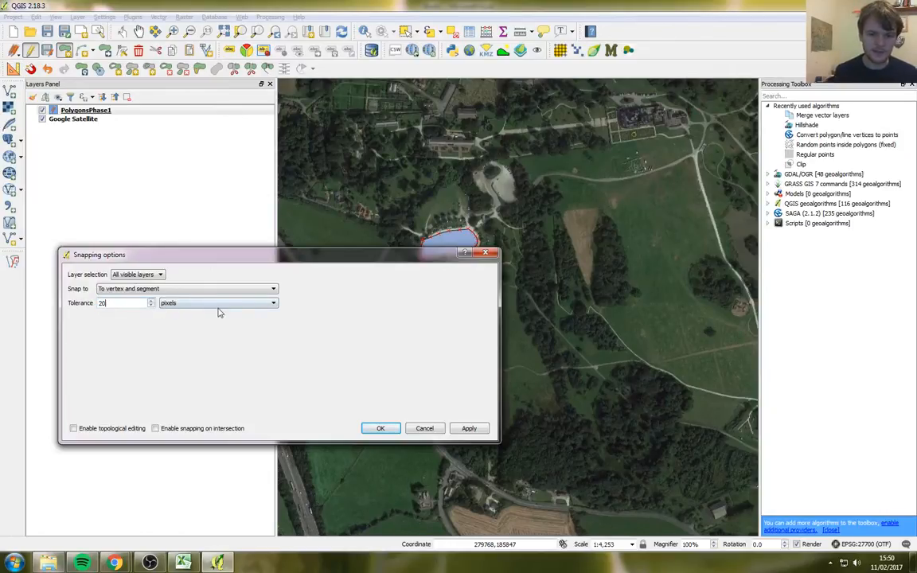
{"action": "left_click", "coordinate": [382, 428]}
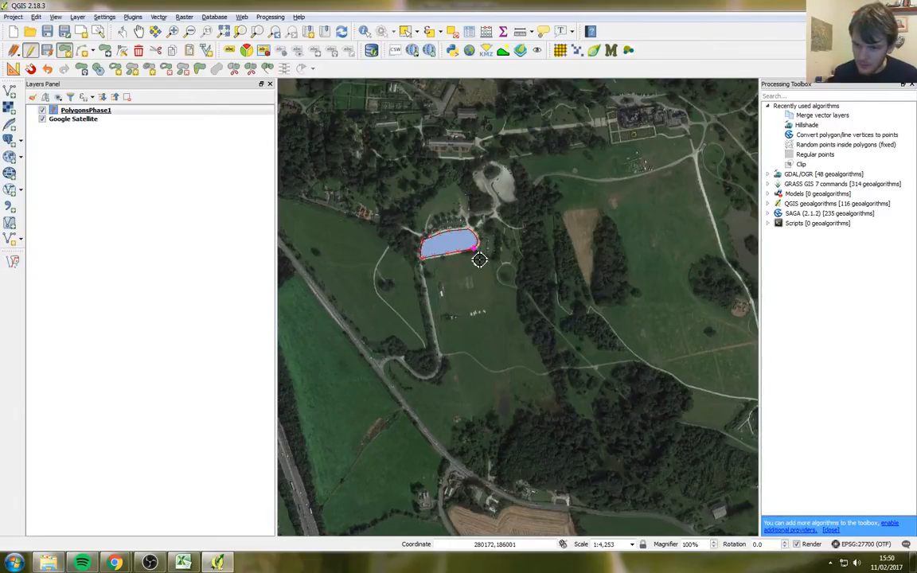
{"action": "left_click", "coordinate": [496, 279]}
{"action": "left_click", "coordinate": [487, 305]}
{"action": "left_click", "coordinate": [453, 317]}
{"action": "left_click", "coordinate": [441, 288]}
{"action": "right_click", "coordinate": [441, 287]}
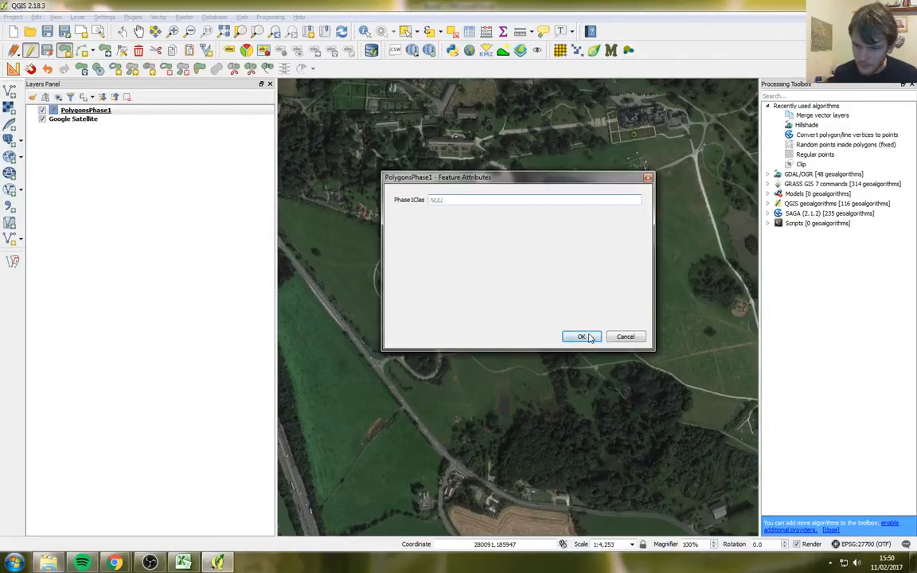
{"action": "left_click", "coordinate": [589, 338]}
{"action": "scroll", "coordinate": [469, 275], "scroll_direction": "up", "scroll_amount": 2}
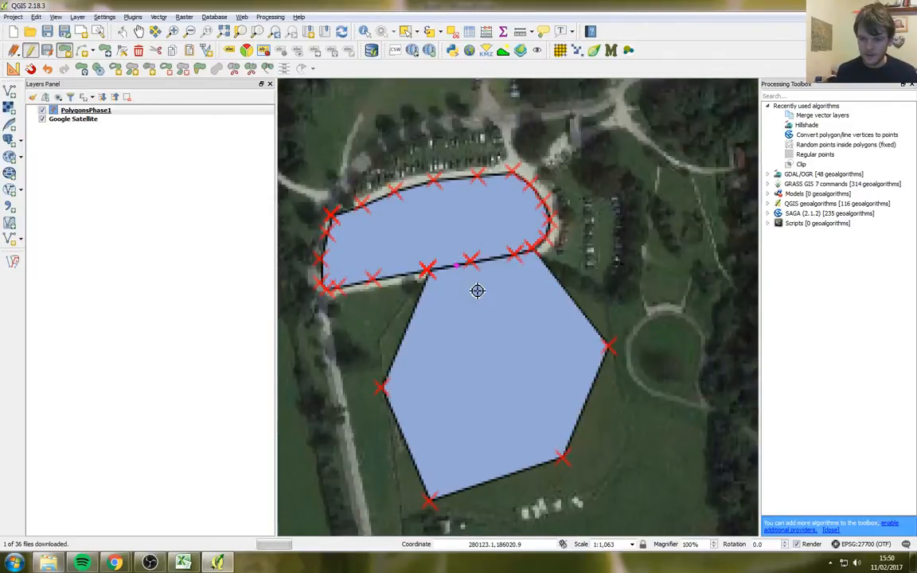
{"action": "scroll", "coordinate": [476, 290], "scroll_direction": "up", "scroll_amount": 1}
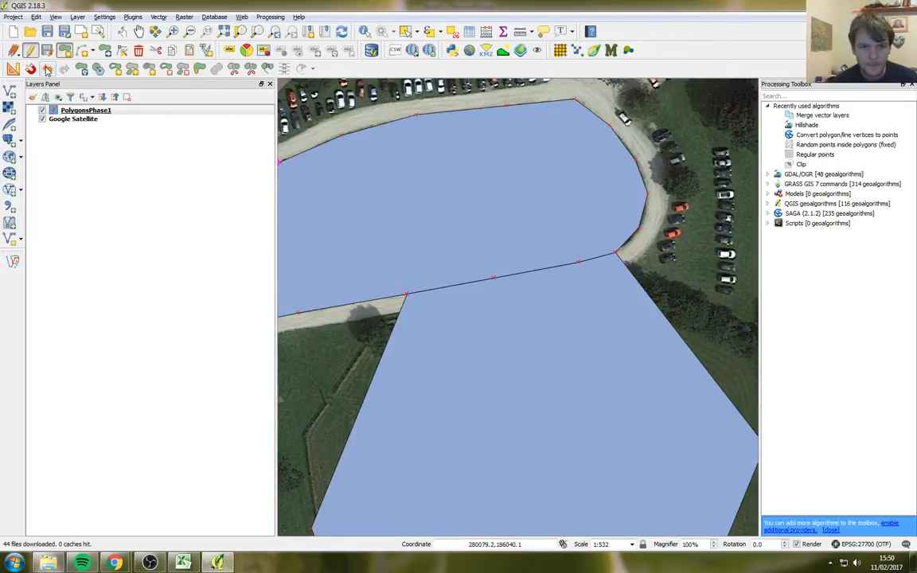
{"action": "left_click", "coordinate": [46, 66]}
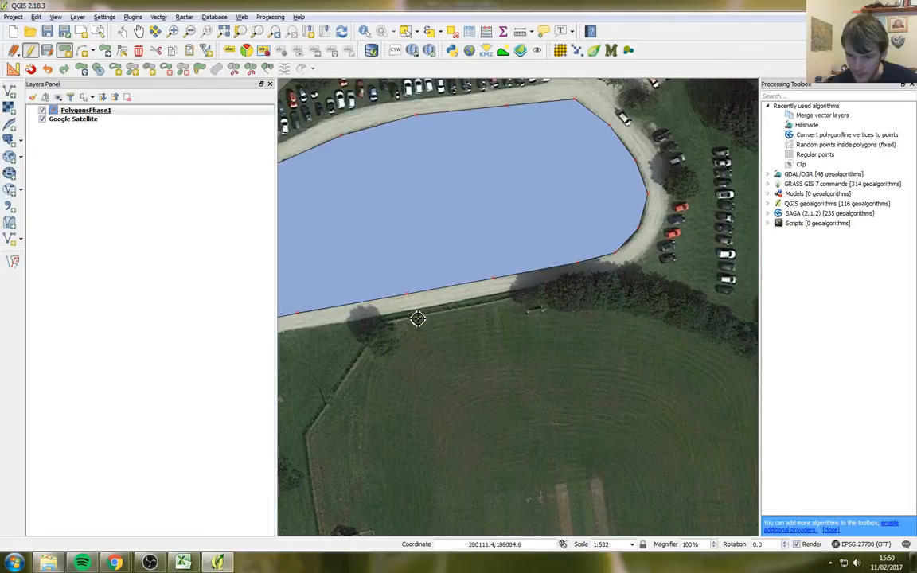
{"action": "scroll", "coordinate": [406, 308], "scroll_direction": "up", "scroll_amount": 3}
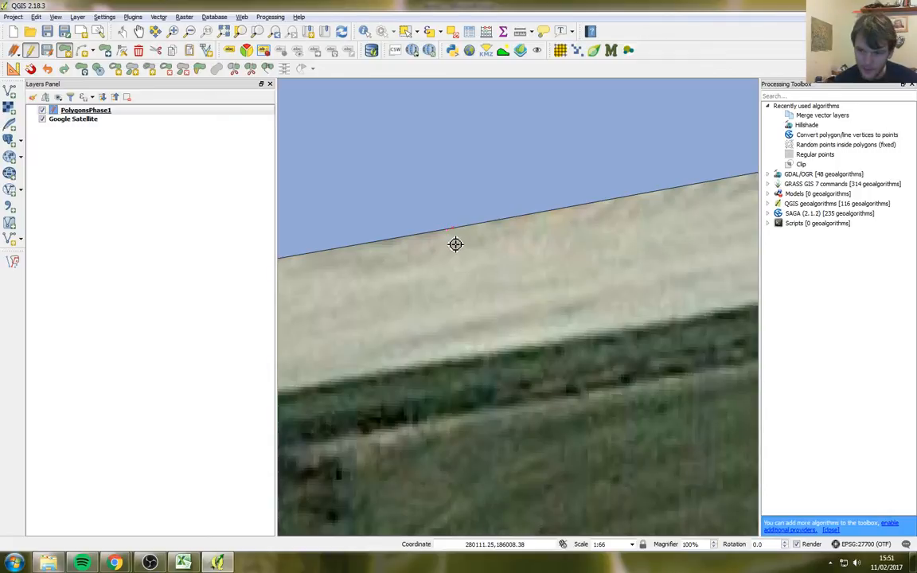
{"action": "left_click", "coordinate": [455, 244]}
{"action": "left_click", "coordinate": [480, 330]}
{"action": "left_click", "coordinate": [522, 325]}
{"action": "left_click", "coordinate": [555, 297]}
{"action": "left_click", "coordinate": [557, 261]}
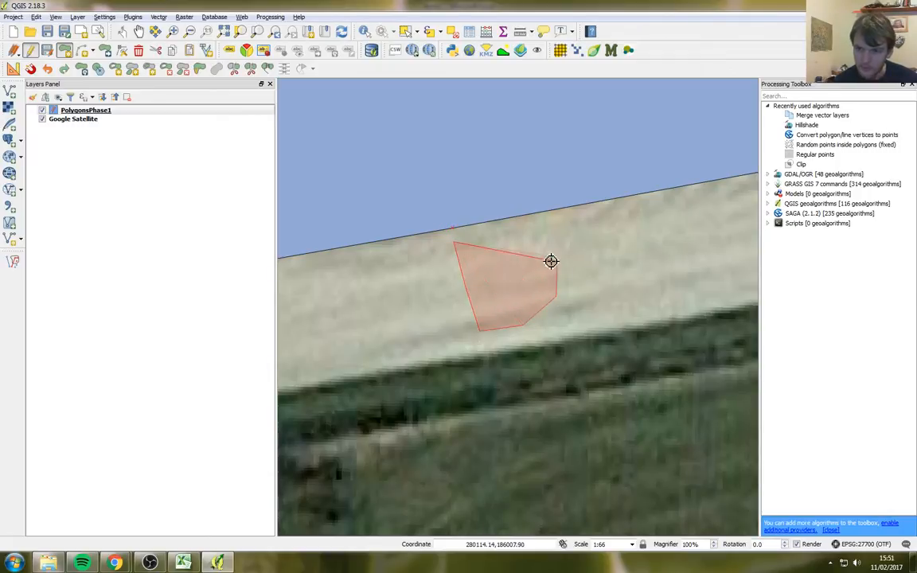
{"action": "left_click", "coordinate": [526, 237]}
{"action": "right_click", "coordinate": [529, 239]}
{"action": "key", "text": "Return"}
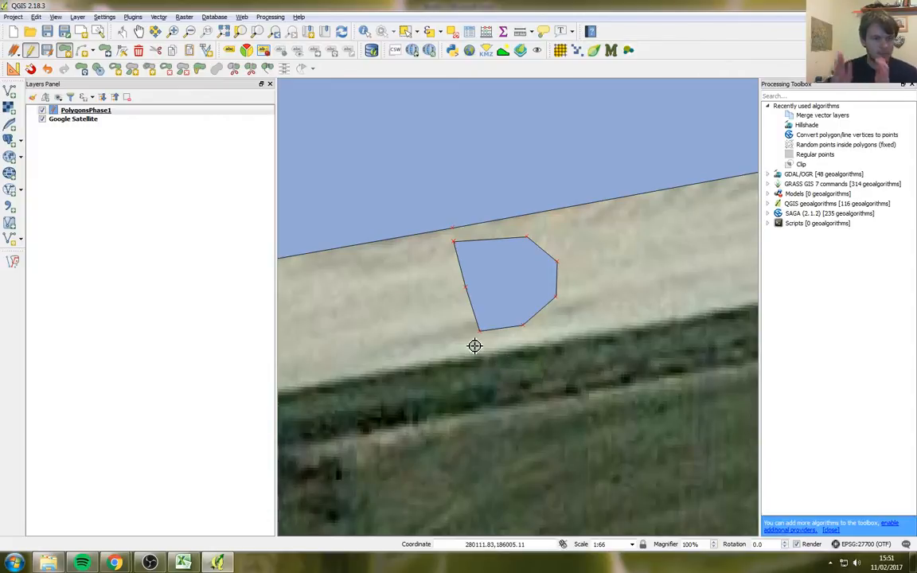
{"action": "left_click", "coordinate": [47, 69]}
{"action": "scroll", "coordinate": [494, 270], "scroll_direction": "down", "scroll_amount": 3}
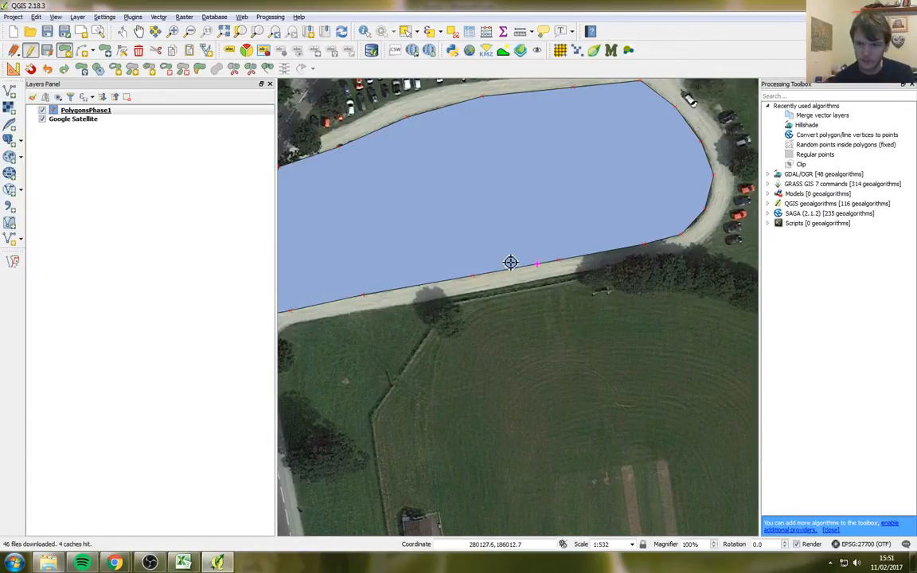
Step: Trace a strip polygon from the car park's west corner along the track and northern edge, class 2.6
{"action": "scroll", "coordinate": [546, 273], "scroll_direction": "down", "scroll_amount": 2}
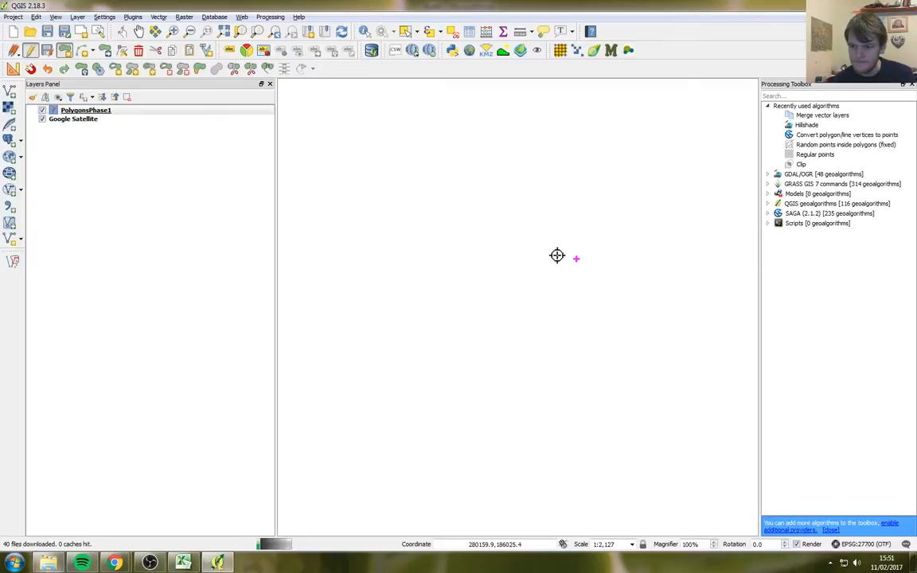
{"action": "scroll", "coordinate": [463, 246], "scroll_direction": "up", "scroll_amount": 2}
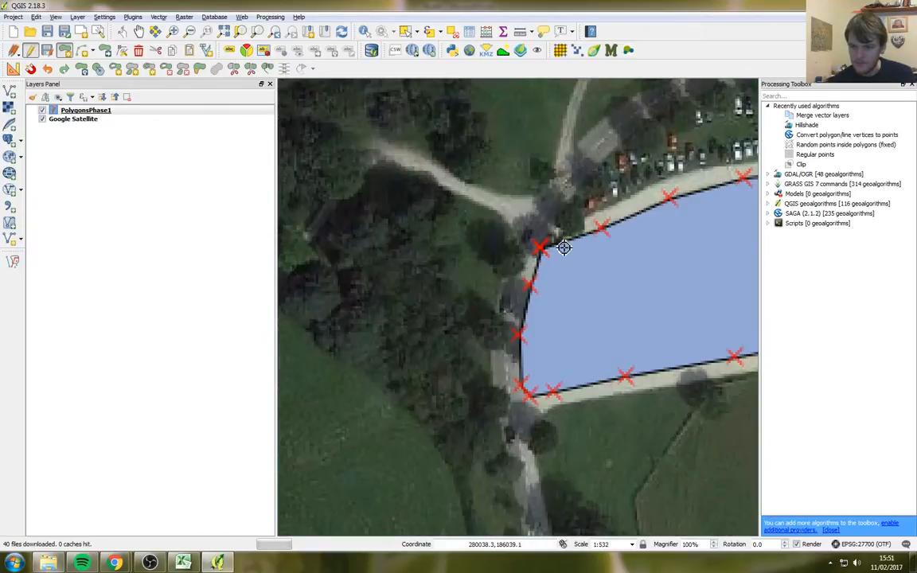
{"action": "scroll", "coordinate": [599, 221], "scroll_direction": "up", "scroll_amount": 1}
{"action": "left_click_drag", "start_coordinate": [602, 230], "coordinate": [383, 277]}
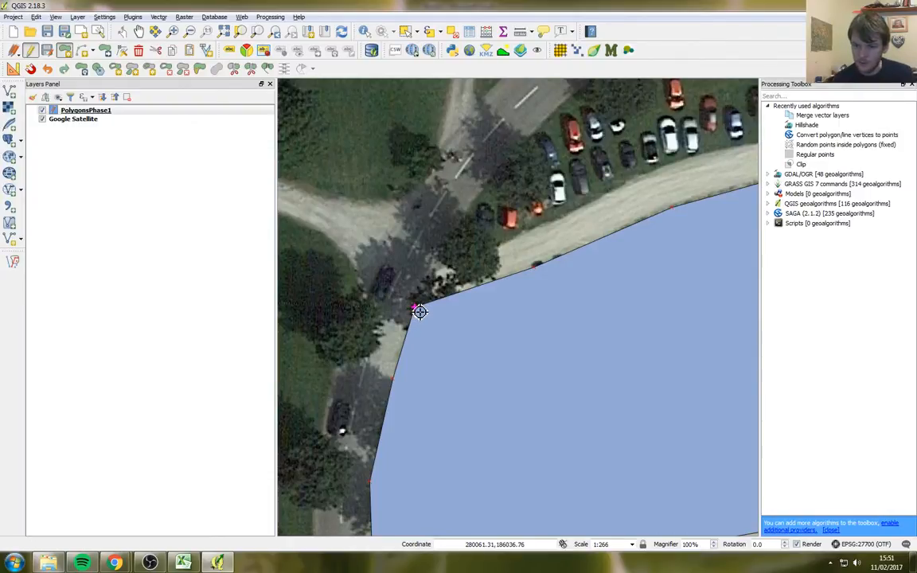
{"action": "left_click", "coordinate": [417, 310]}
{"action": "left_click", "coordinate": [437, 265]}
{"action": "left_click", "coordinate": [550, 226]}
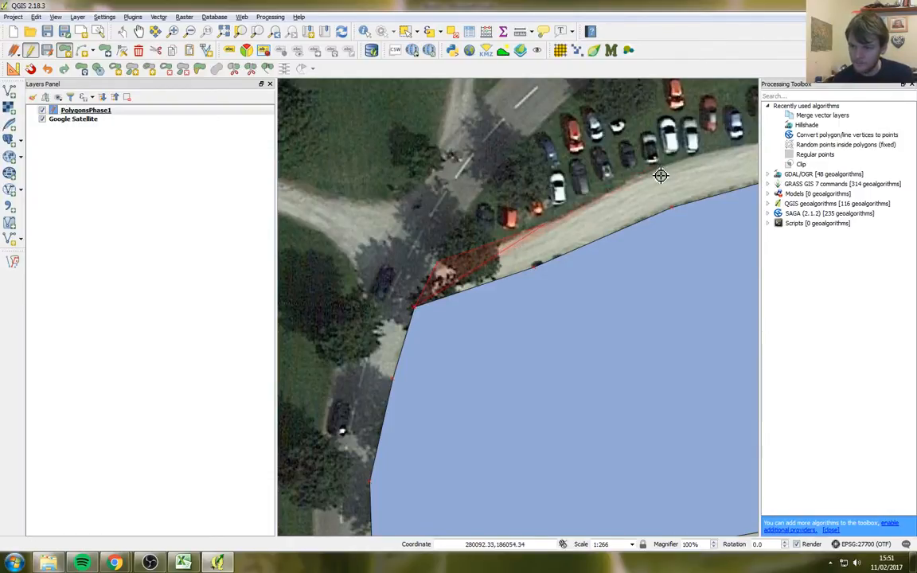
{"action": "left_click", "coordinate": [744, 148]}
{"action": "left_click", "coordinate": [675, 210]}
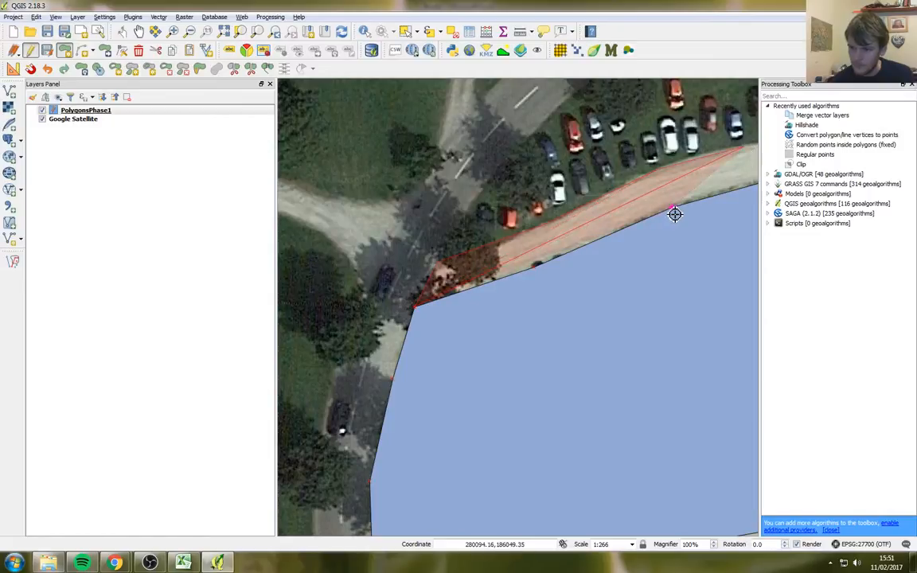
{"action": "left_click", "coordinate": [535, 269]}
{"action": "right_click", "coordinate": [501, 250]}
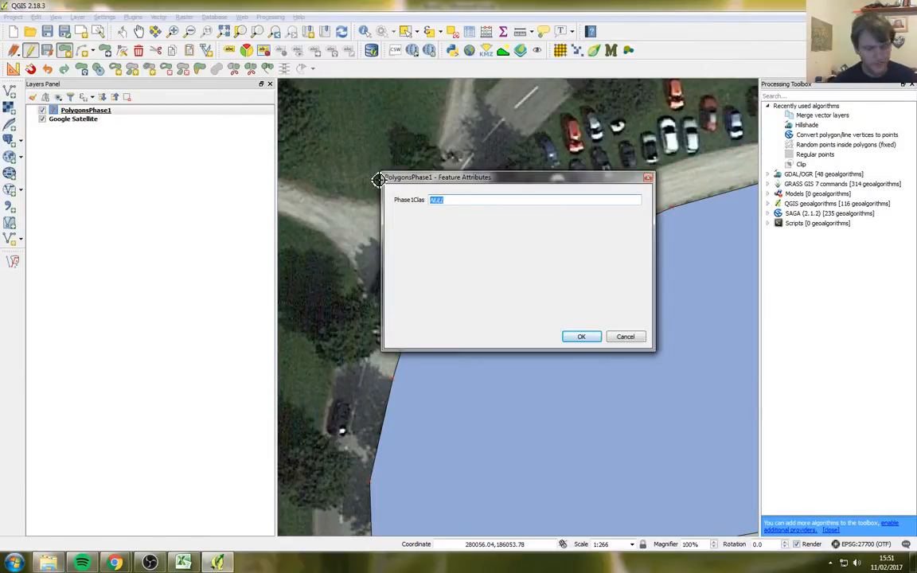
{"action": "type", "text": "1"}
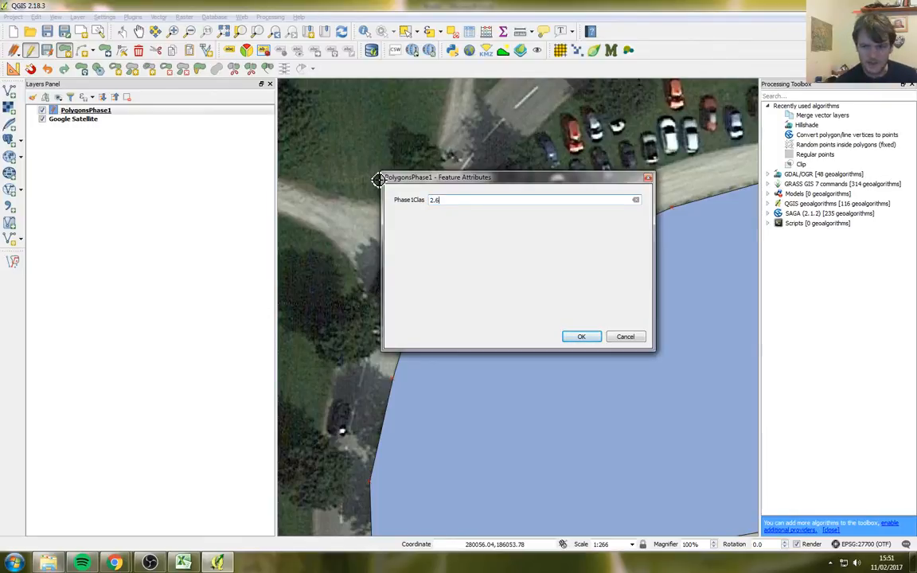
{"action": "key", "text": "Return"}
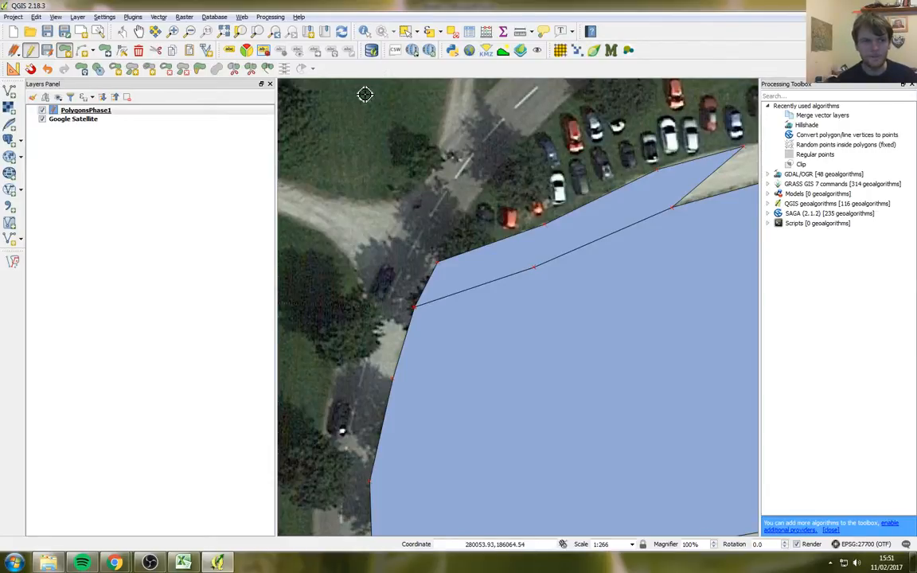
Step: Turn off the auto-open form and identify the car park and strip polygons
{"action": "left_click", "coordinate": [365, 32]}
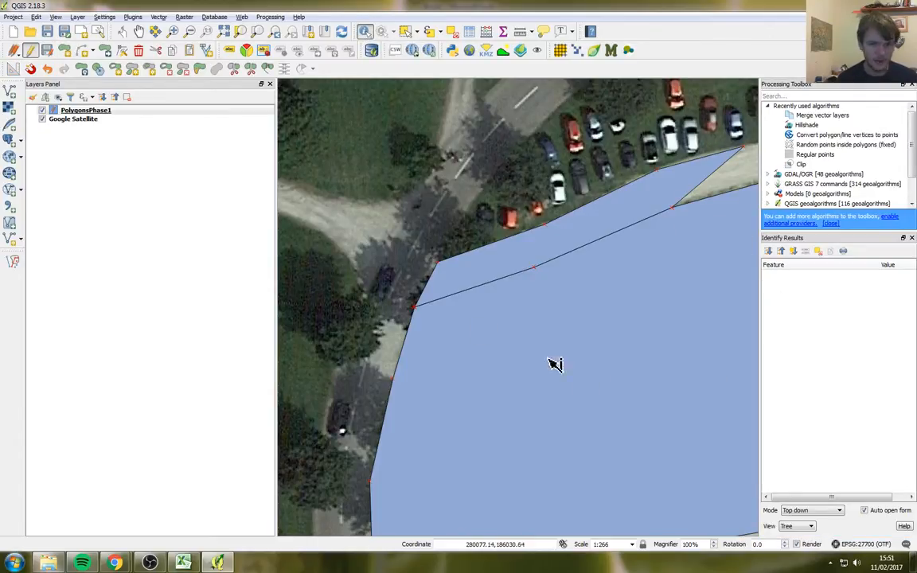
{"action": "left_click", "coordinate": [874, 514]}
{"action": "left_click", "coordinate": [569, 453]}
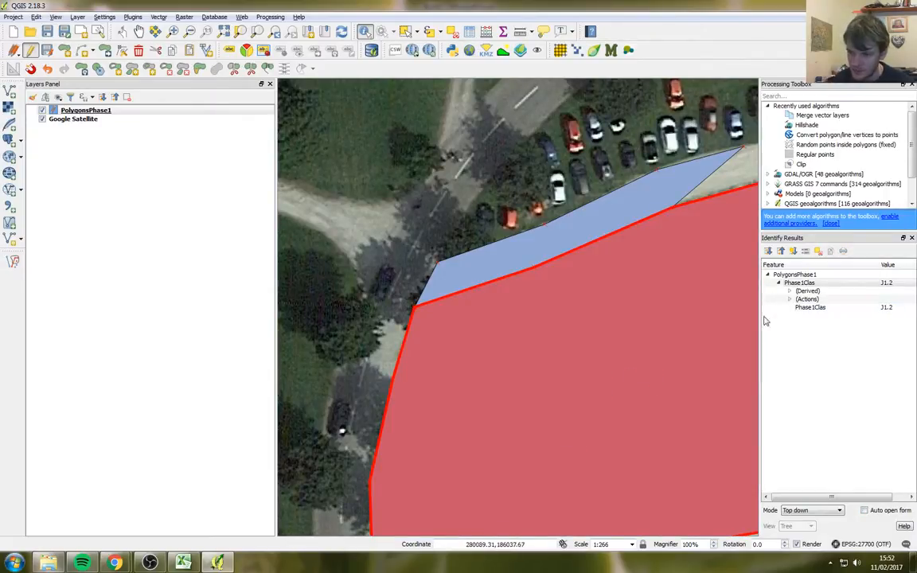
{"action": "left_click", "coordinate": [522, 263]}
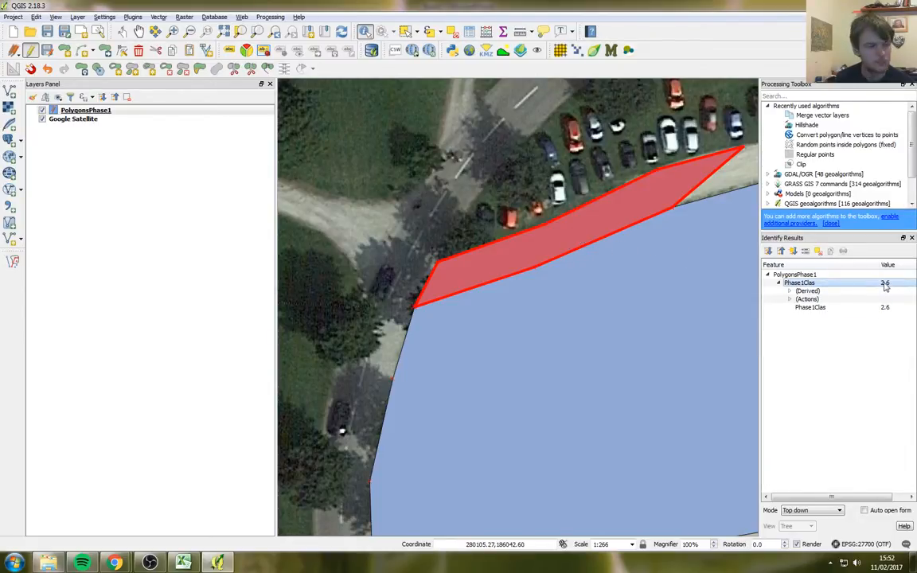
Step: Change the strip's Phase1Clas to J2.6 and save the layer edits
{"action": "left_click", "coordinate": [790, 300]}
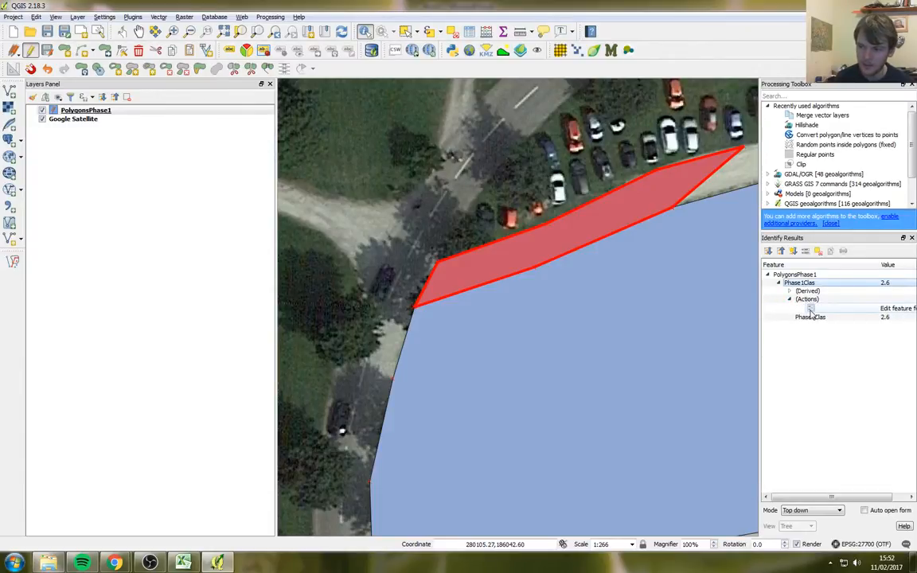
{"action": "left_click", "coordinate": [810, 311]}
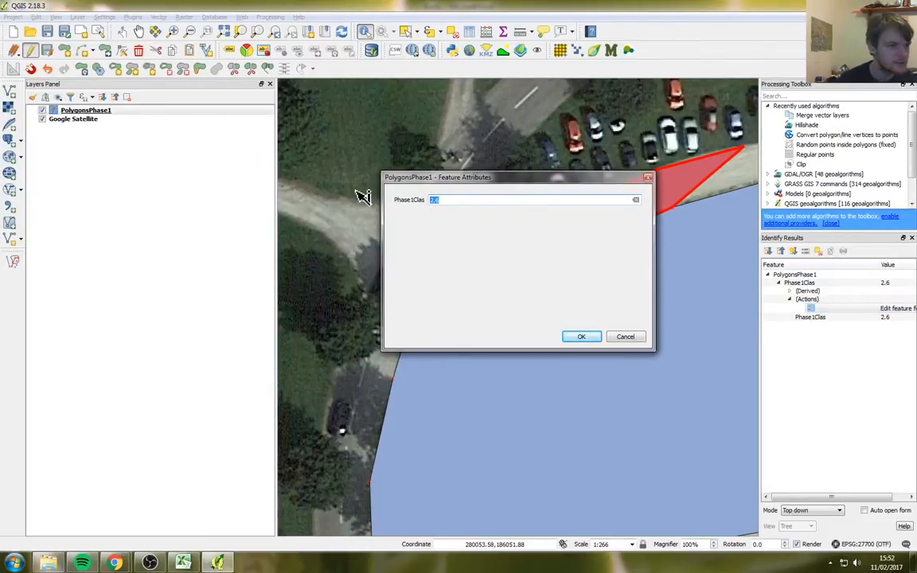
{"action": "key", "text": "Home"}
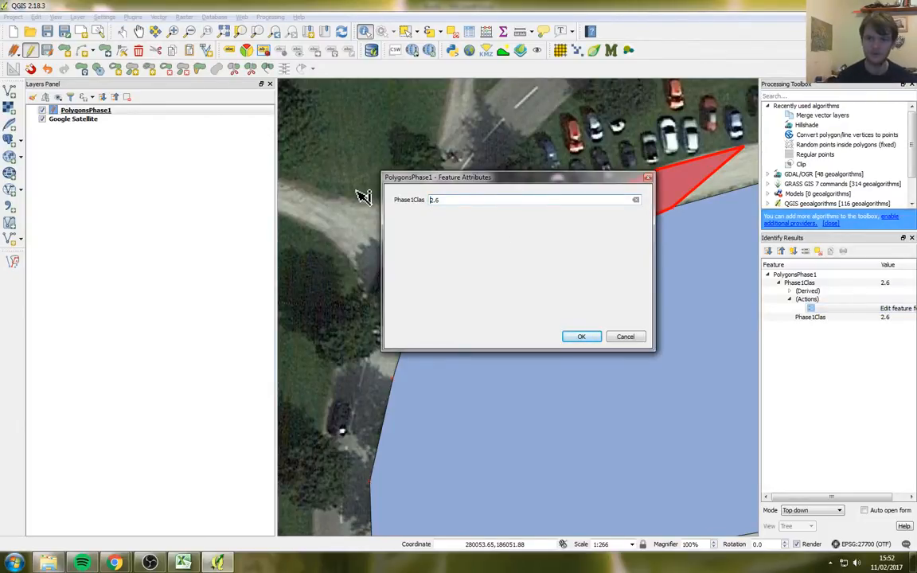
{"action": "type", "text": "J"}
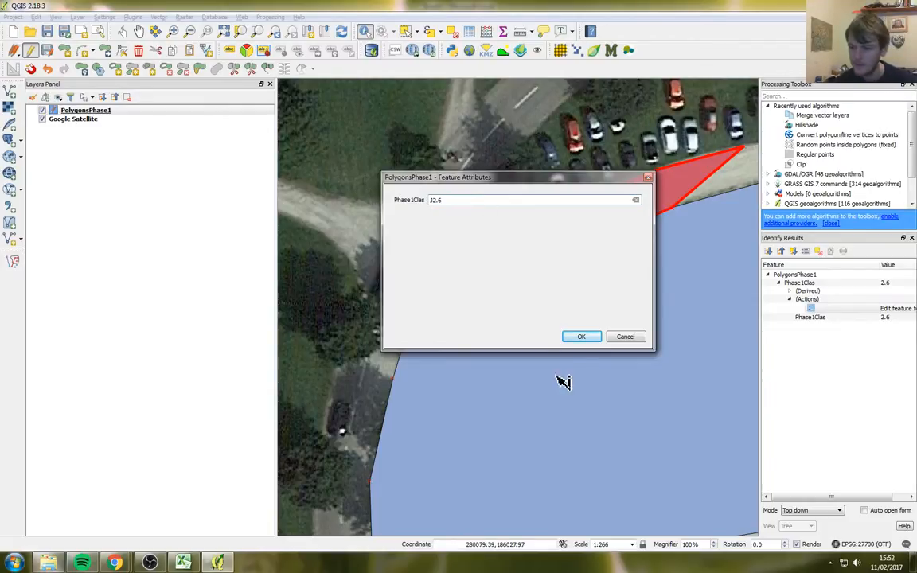
{"action": "left_click", "coordinate": [581, 336]}
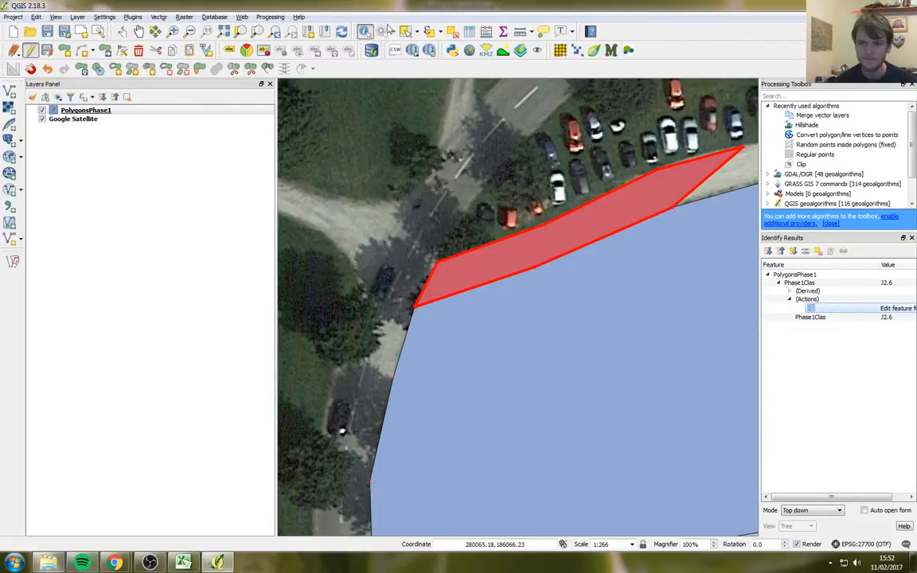
{"action": "left_click", "coordinate": [459, 181]}
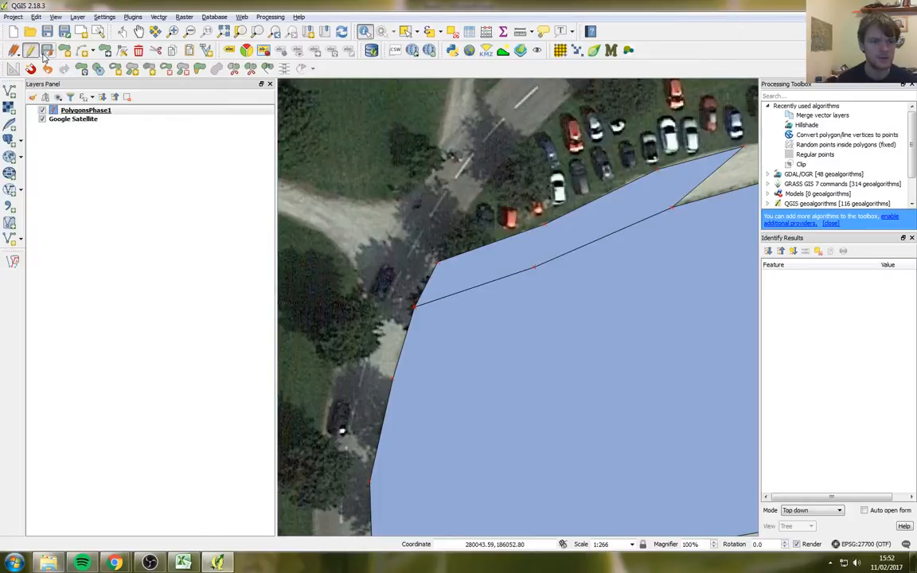
{"action": "left_click", "coordinate": [46, 51]}
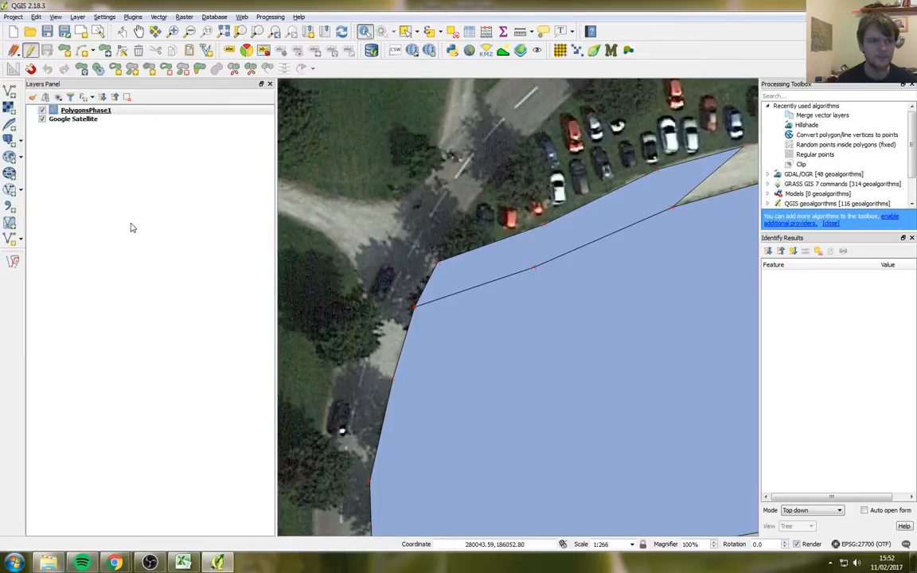